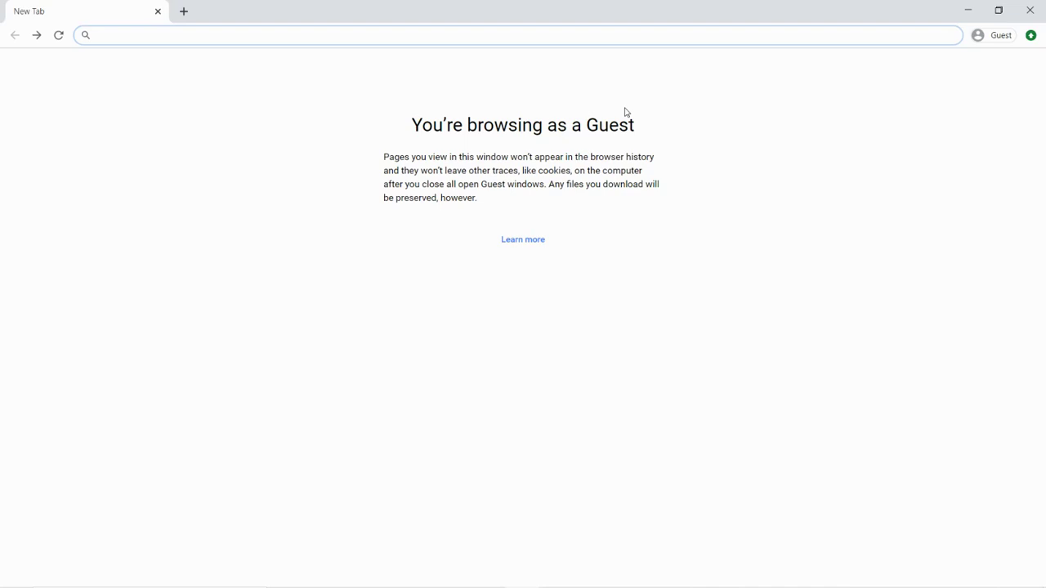
- Search Google for 'homestyler'
type("ho")
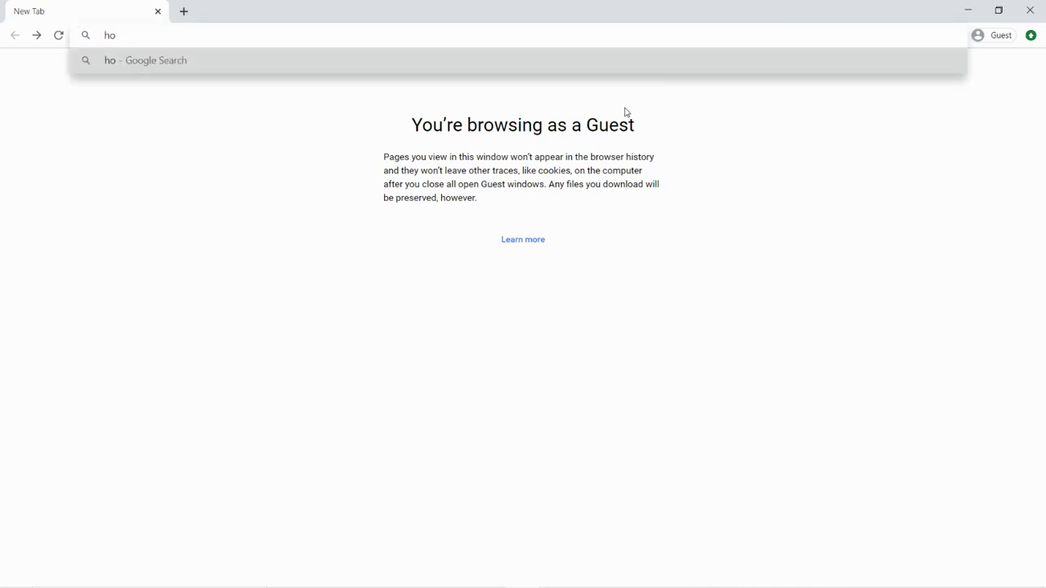
type("mestyler")
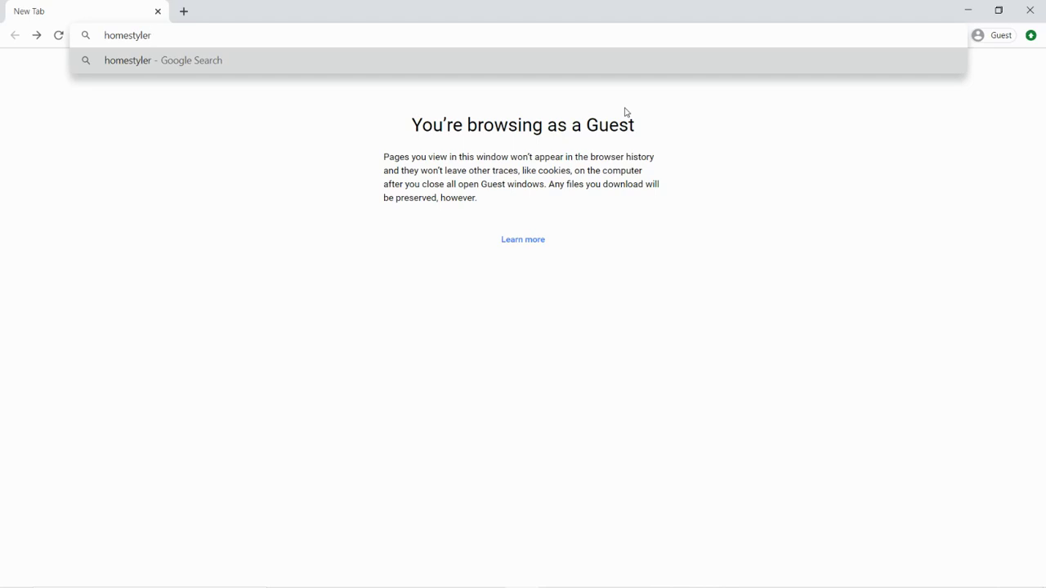
key("Return")
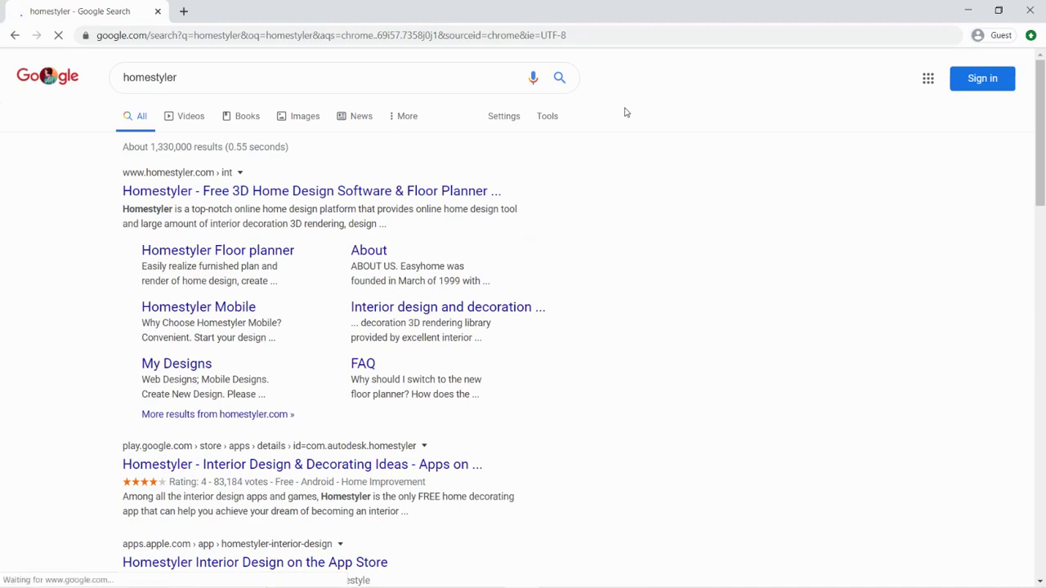
- Open the Homestyler site, dismiss the Sign In form, and maximize the signed-in Homestyler window
left_click(257, 199)
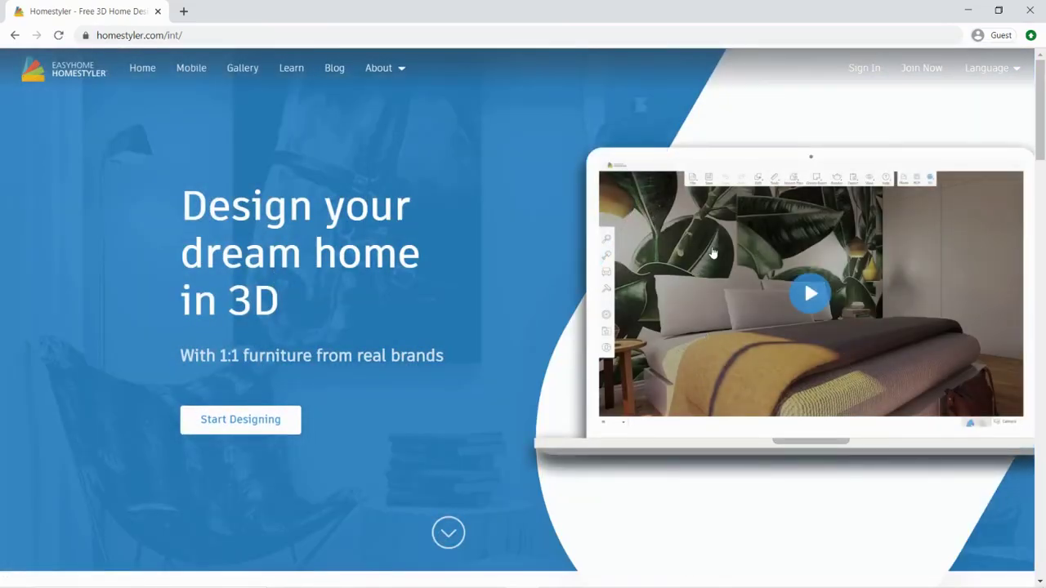
left_click(864, 67)
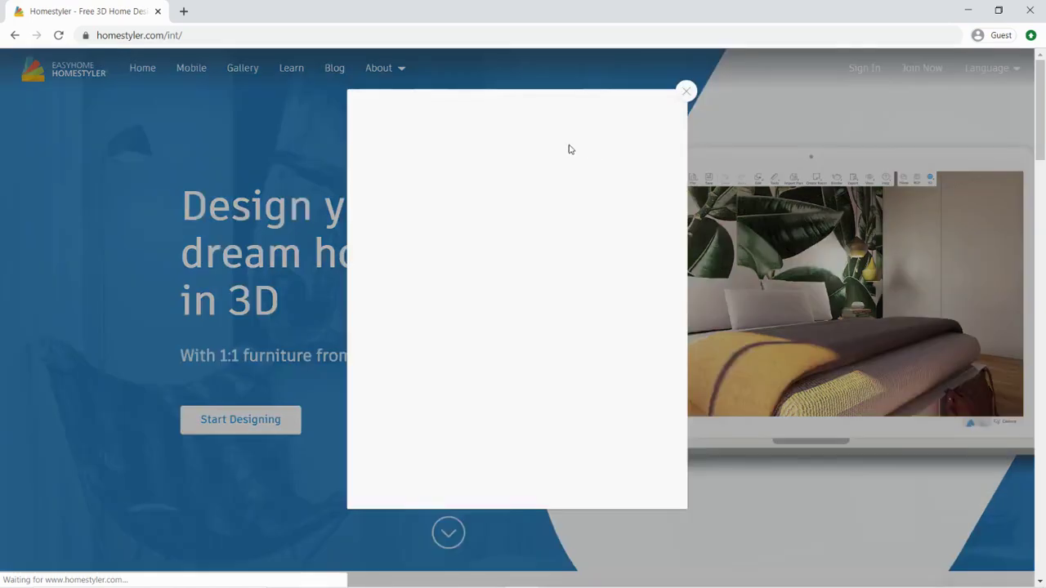
left_click(685, 92)
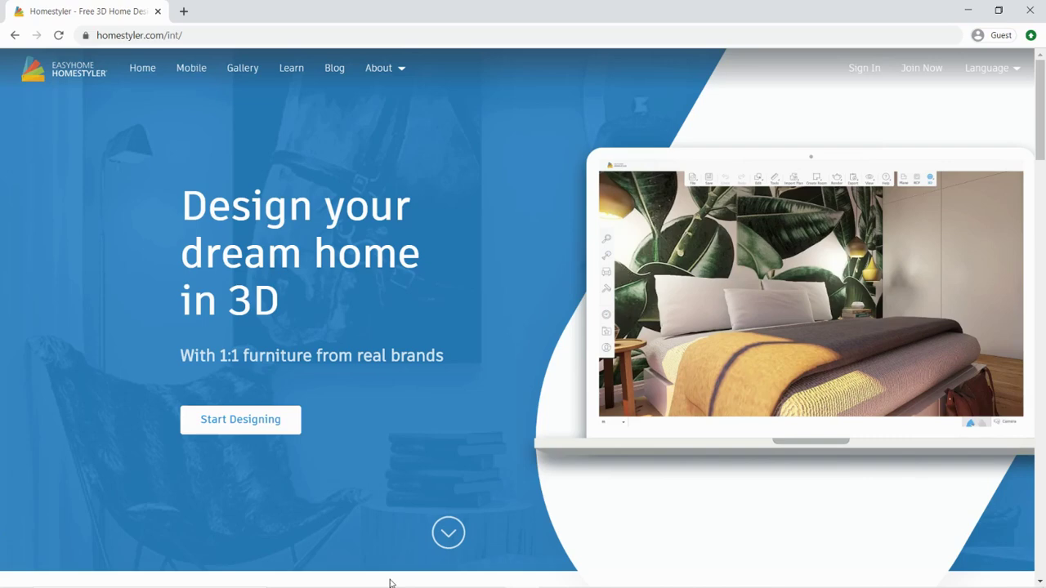
key("alt+Tab")
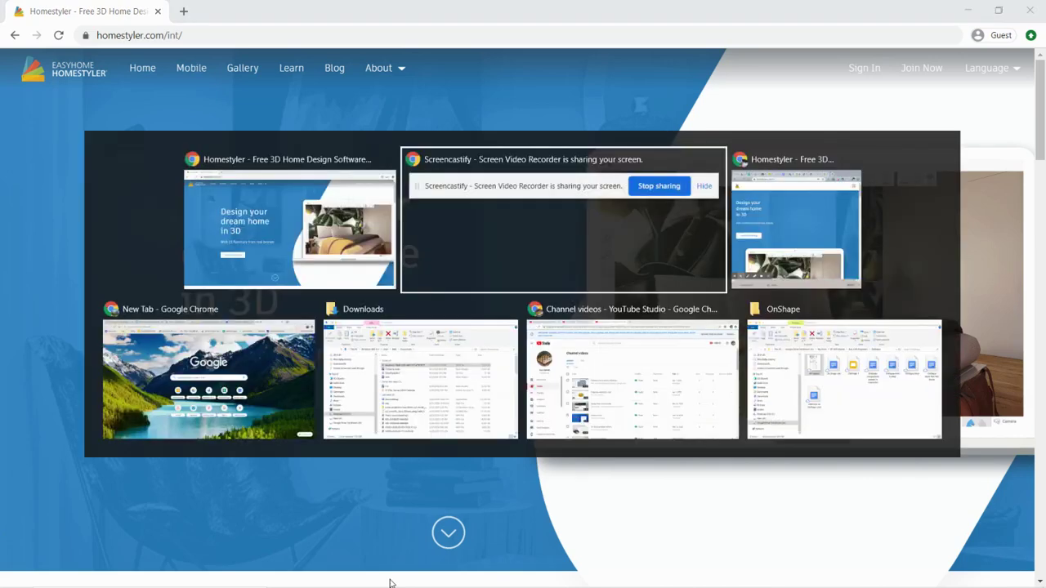
key("Tab")
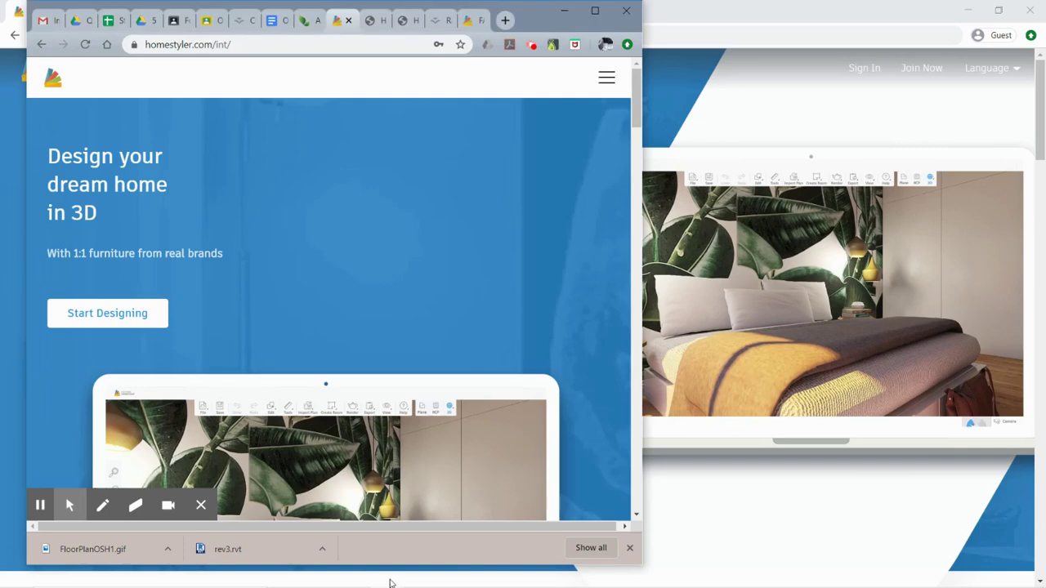
left_click(595, 11)
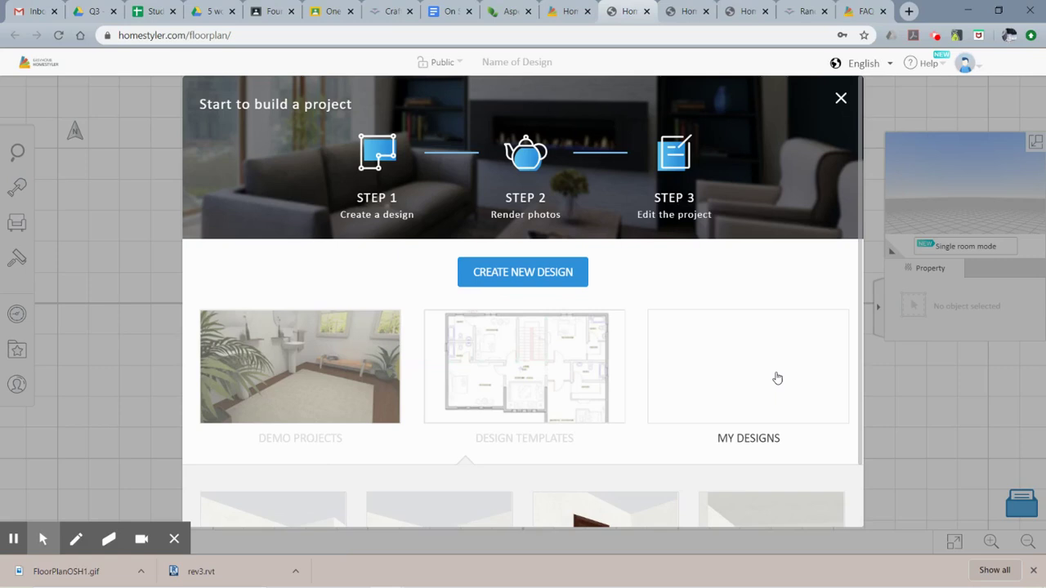
- Create a new blank design in Homestyler's floor planner
left_click(564, 271)
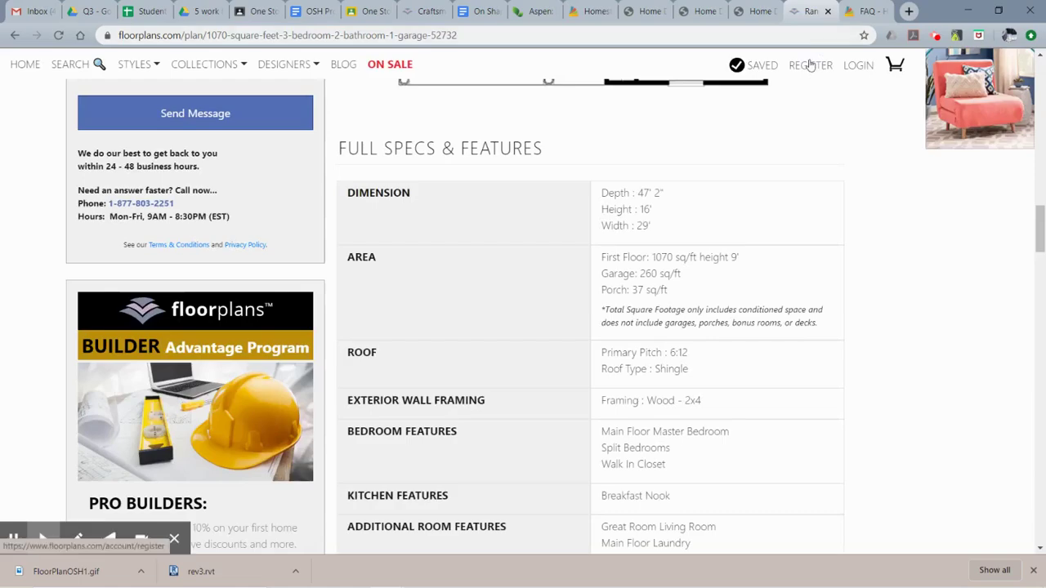
- View the house's colour rendering on floorplans.com, then scroll down to the main floor plan drawing
scroll(721, 222, "up", 6)
scroll(723, 222, "up", 15)
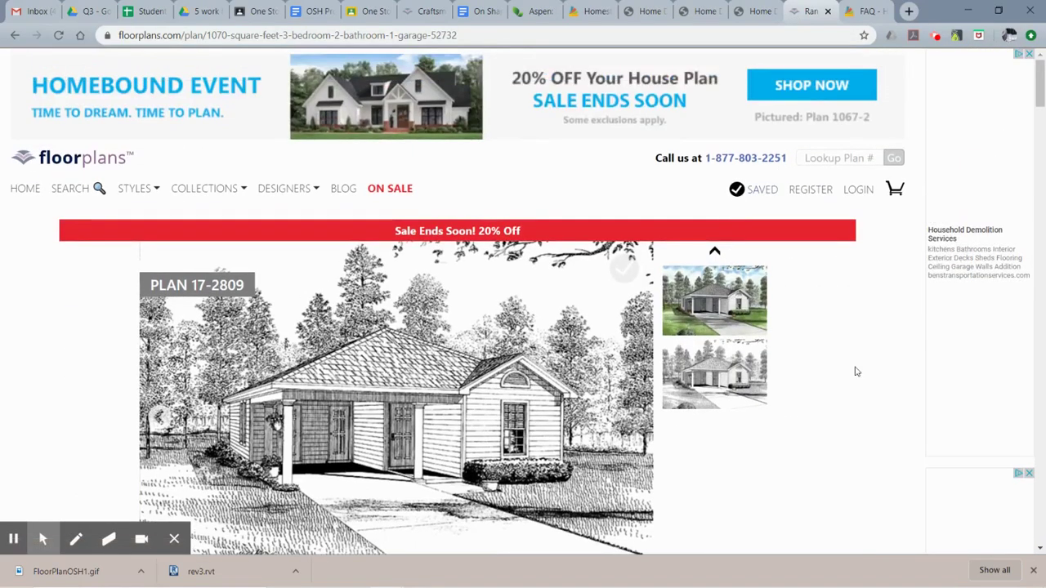
left_click(695, 330)
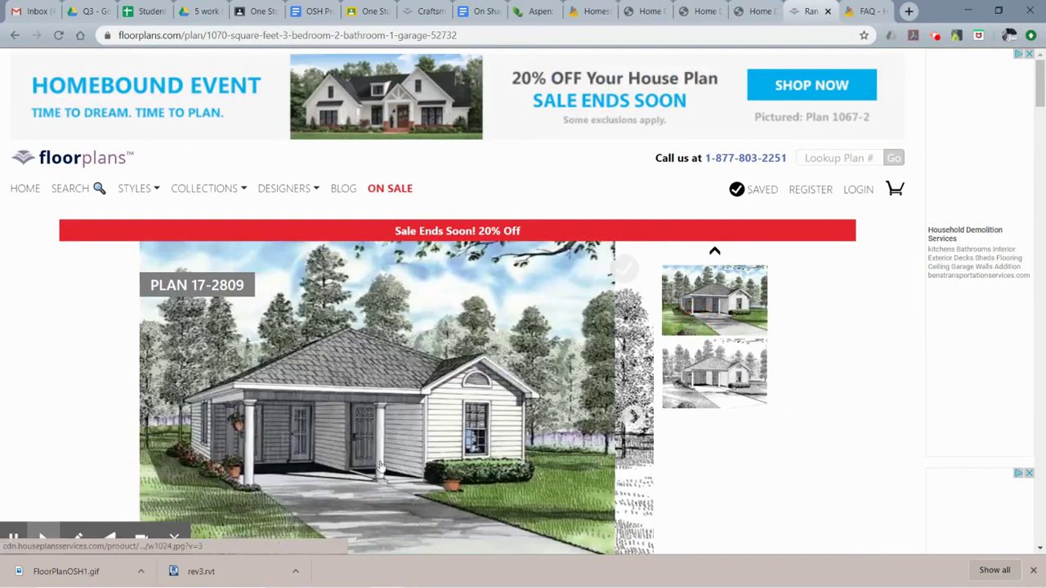
scroll(374, 443, "down", 2)
scroll(490, 414, "down", 5)
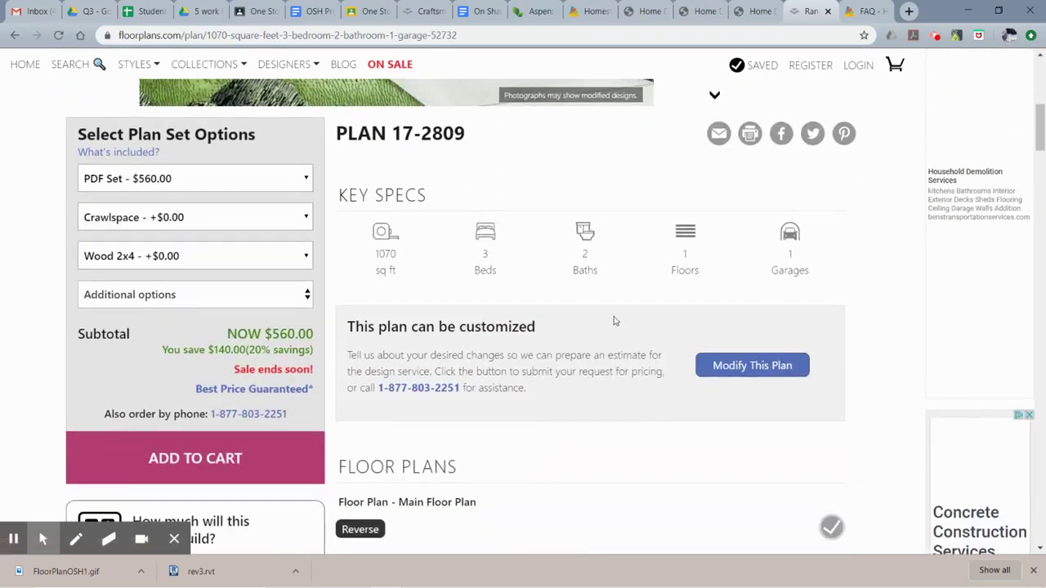
scroll(609, 319, "down", 8)
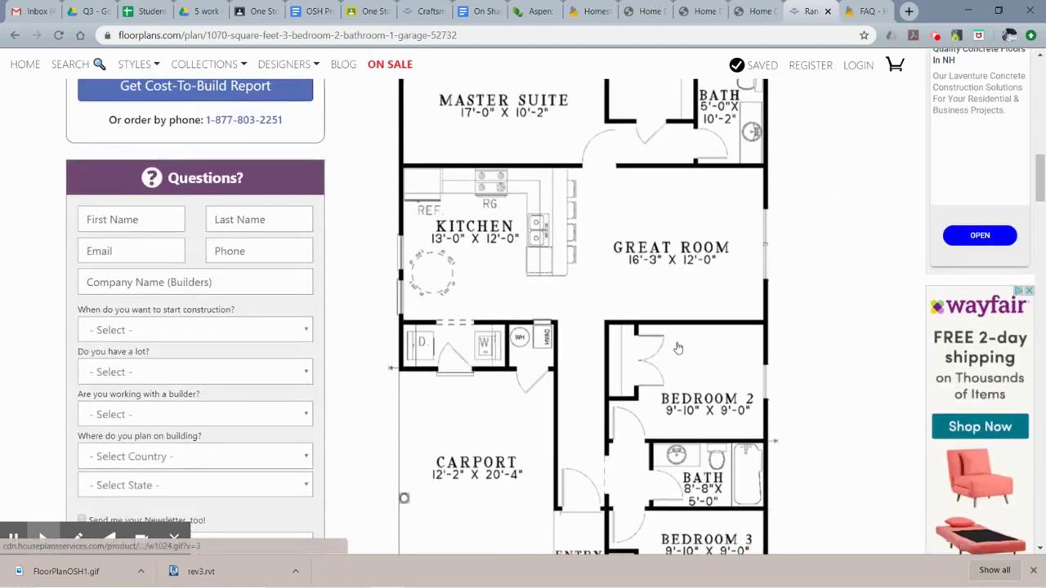
- Save the floor plan image to Downloads as FloorPlanOSH1.gif, replacing the existing copy
right_click(649, 308)
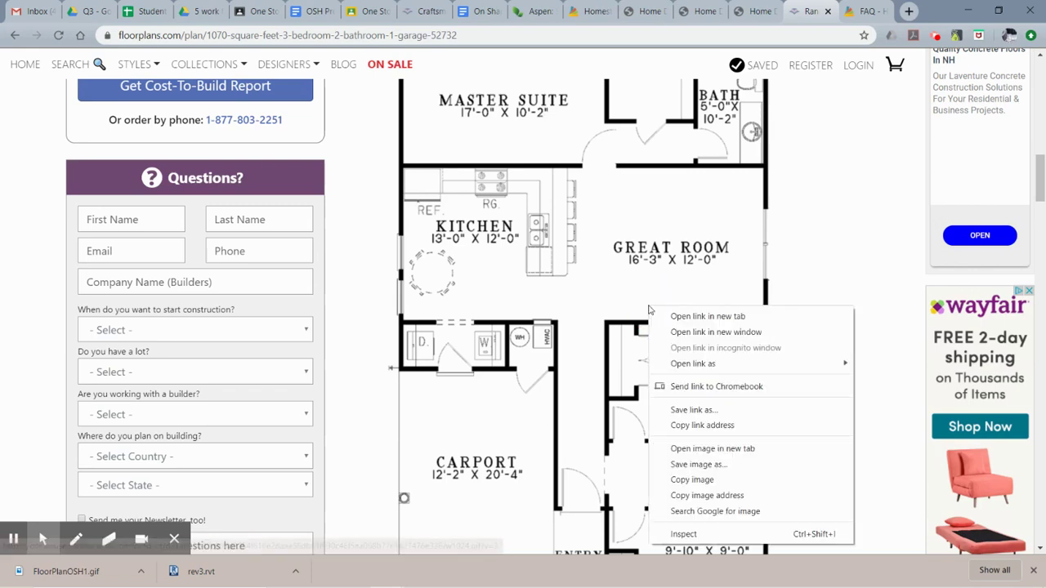
left_click(803, 474)
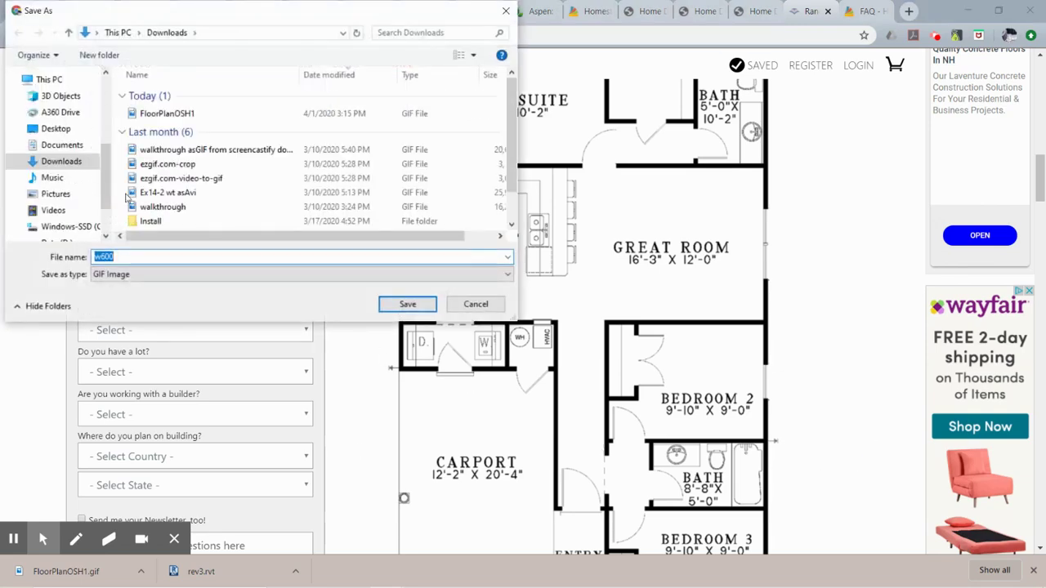
left_click(151, 115)
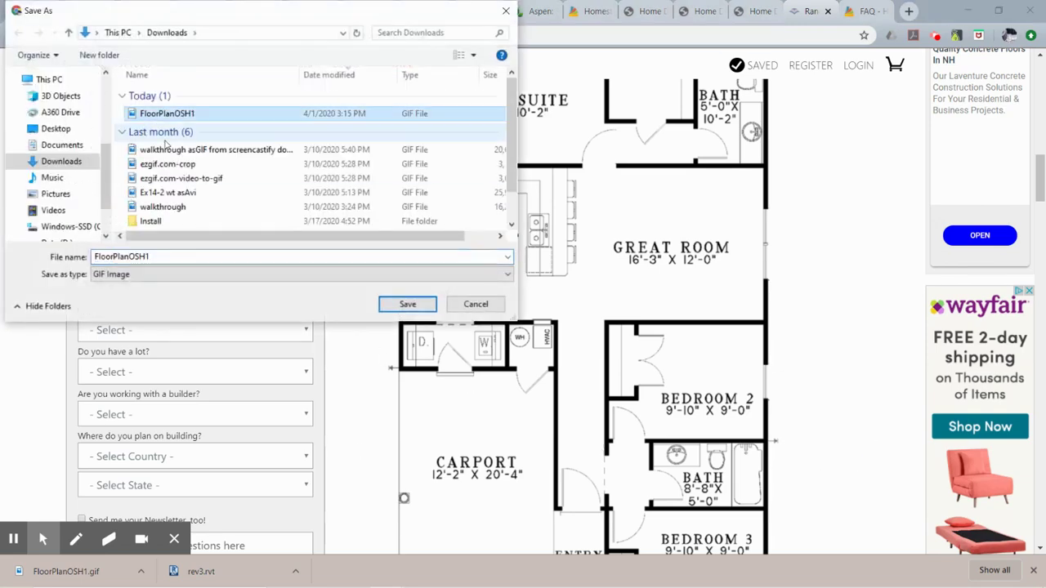
left_click(390, 309)
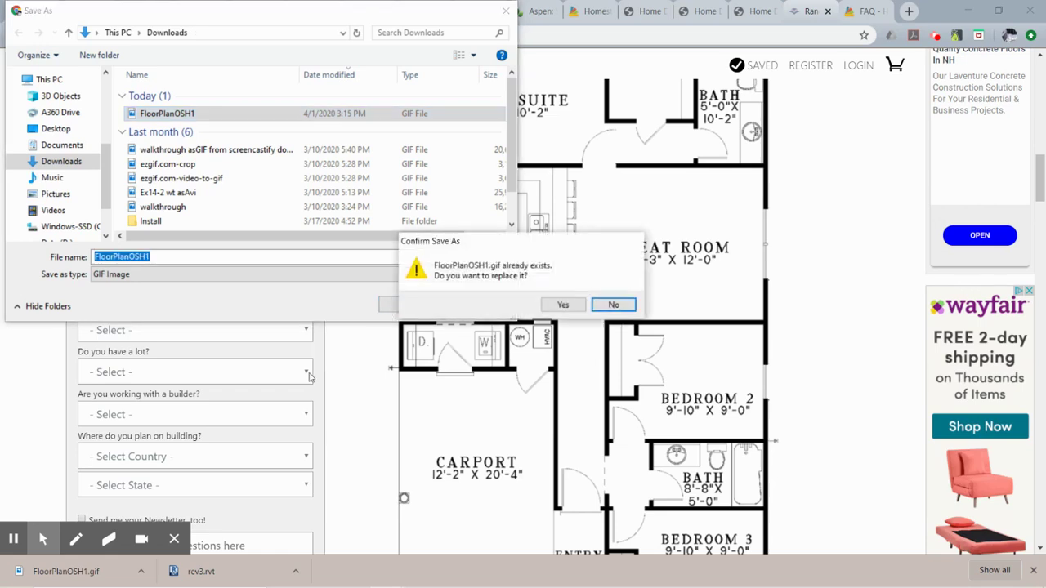
left_click(561, 305)
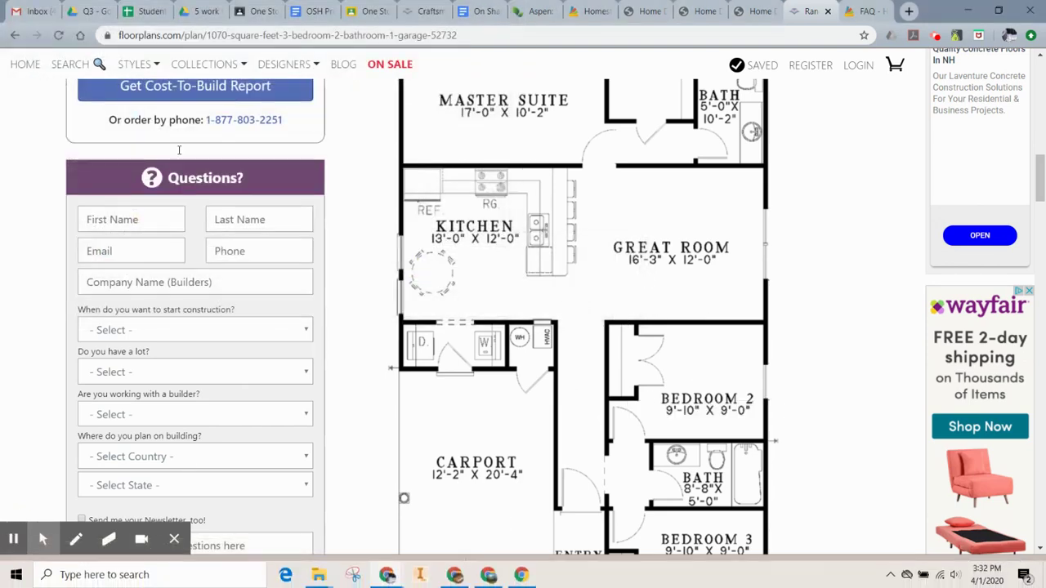
left_click(650, 10)
- Start an image-based Import Plan upload, filter to All Files, and select FloorPlanOSH1 in Downloads
mouse_move(510, 106)
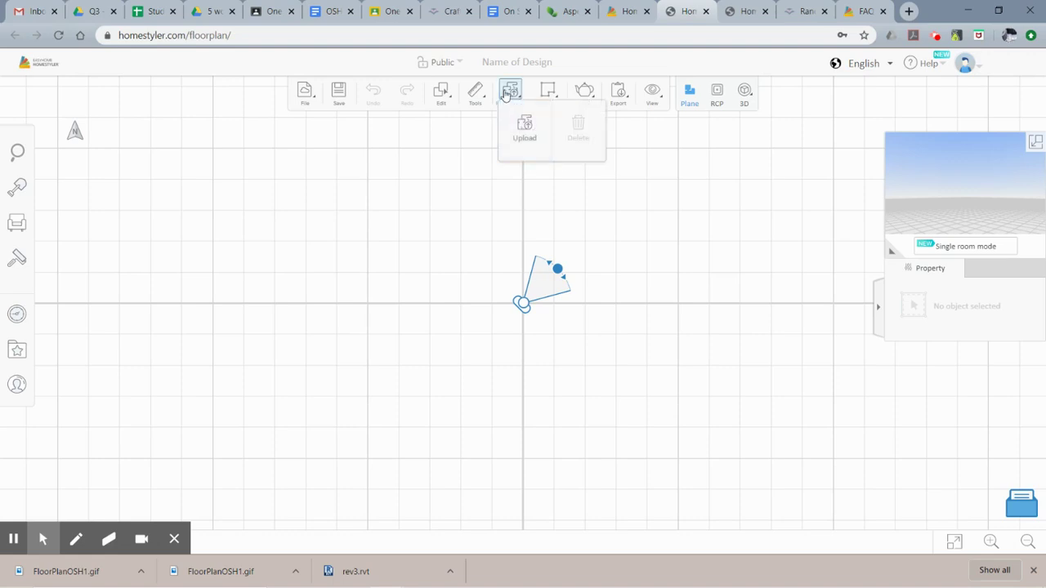
left_click(508, 137)
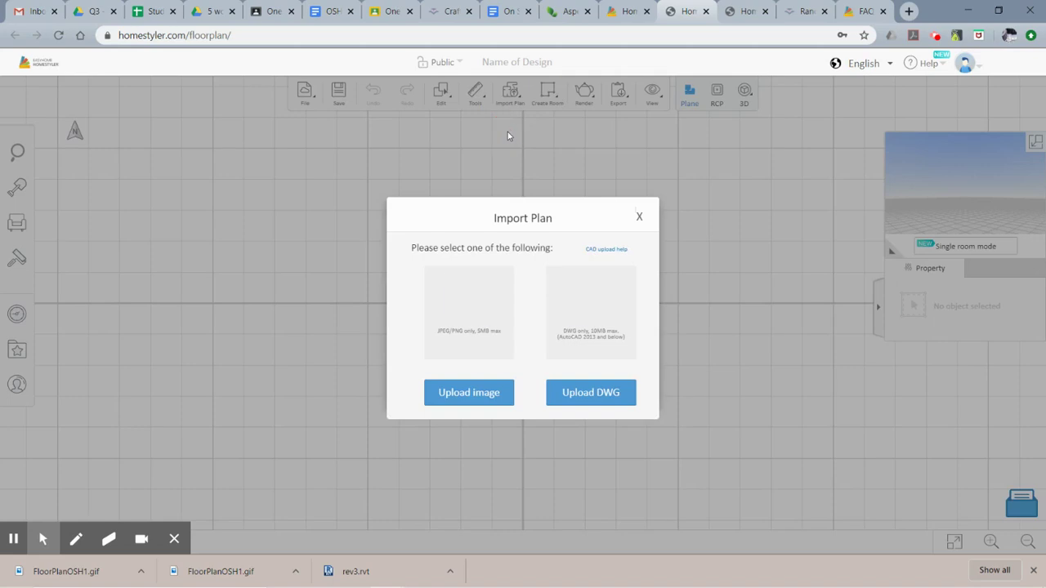
left_click(448, 348)
left_click(479, 404)
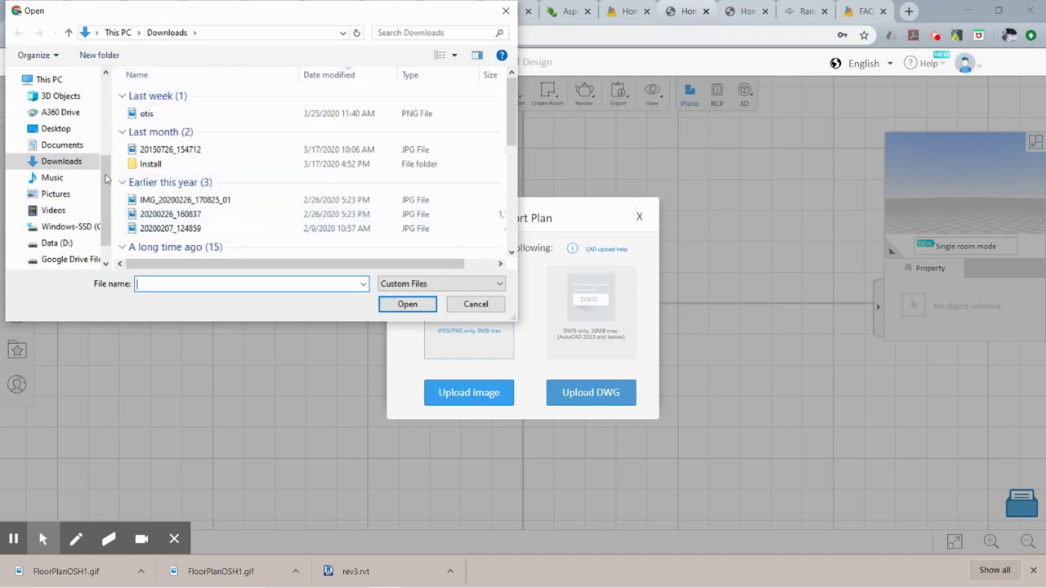
left_click(448, 285)
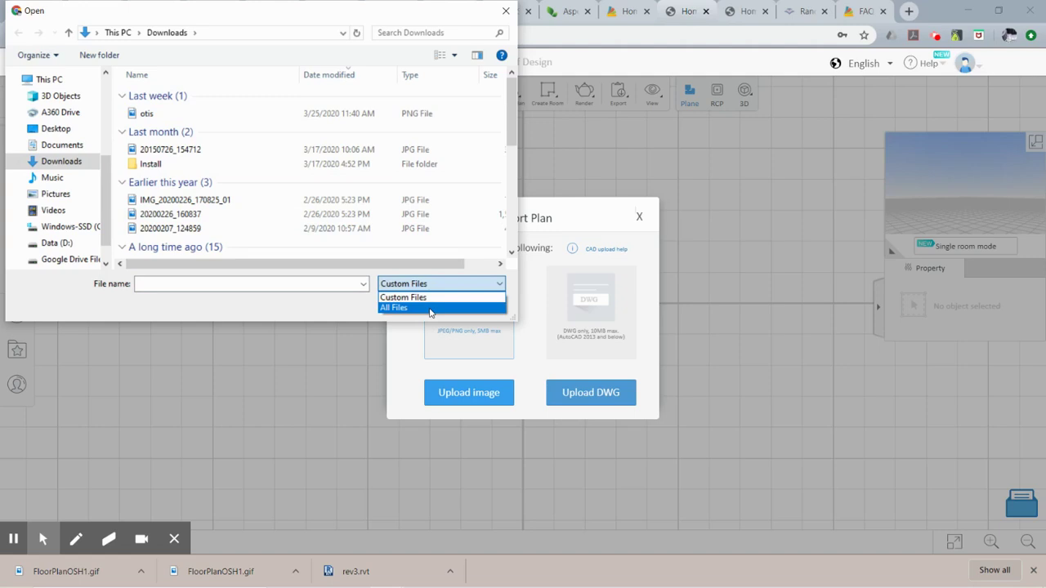
left_click(431, 309)
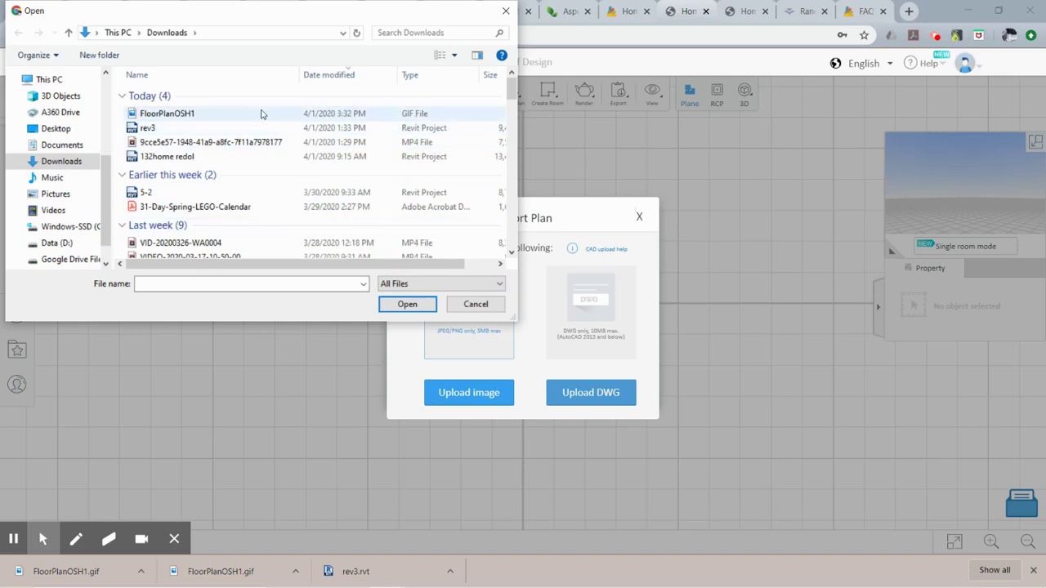
left_click(179, 114)
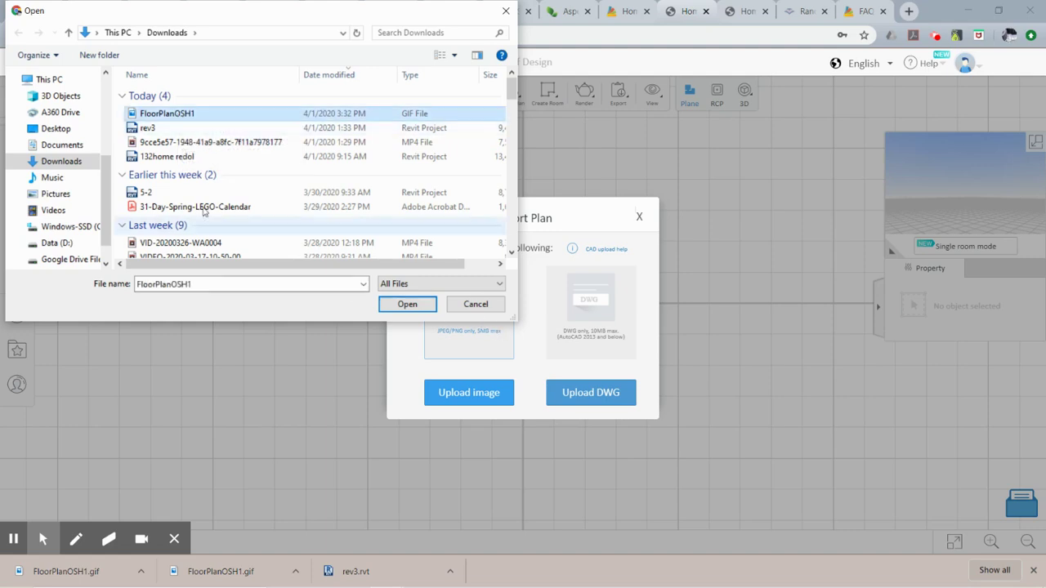
- Upload FloorPlanOSH1 and zoom the preview onto the Master Suite's scale-line endpoints
left_click(408, 304)
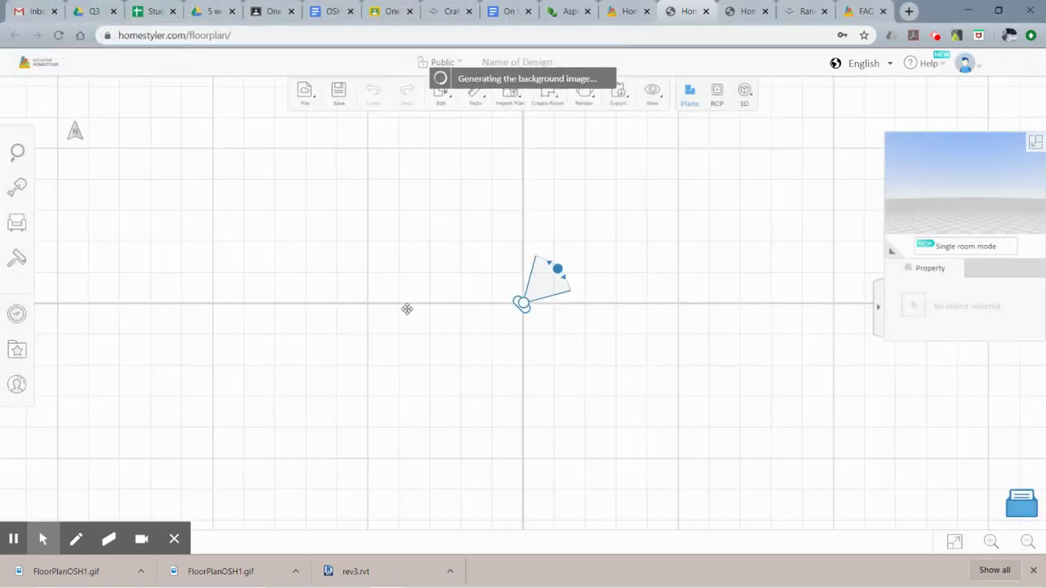
scroll(476, 214, "up", 5)
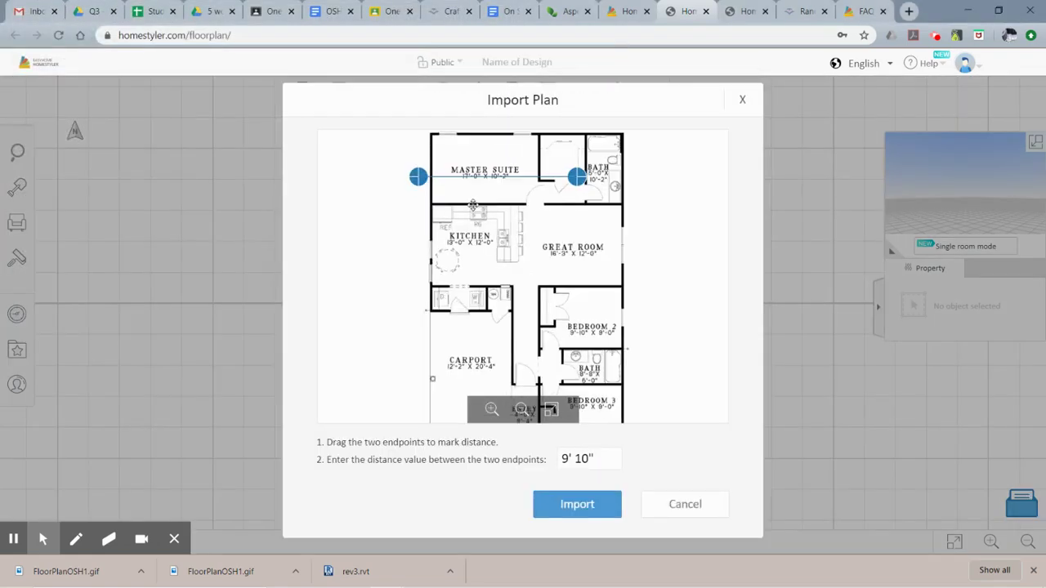
left_click_drag(474, 222, 454, 297)
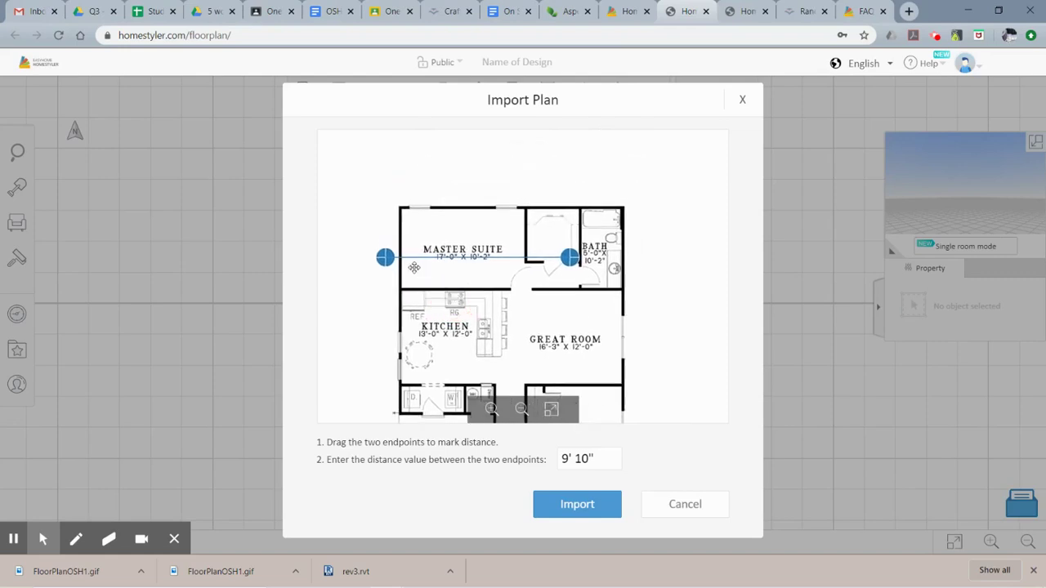
scroll(422, 291, "up", 3)
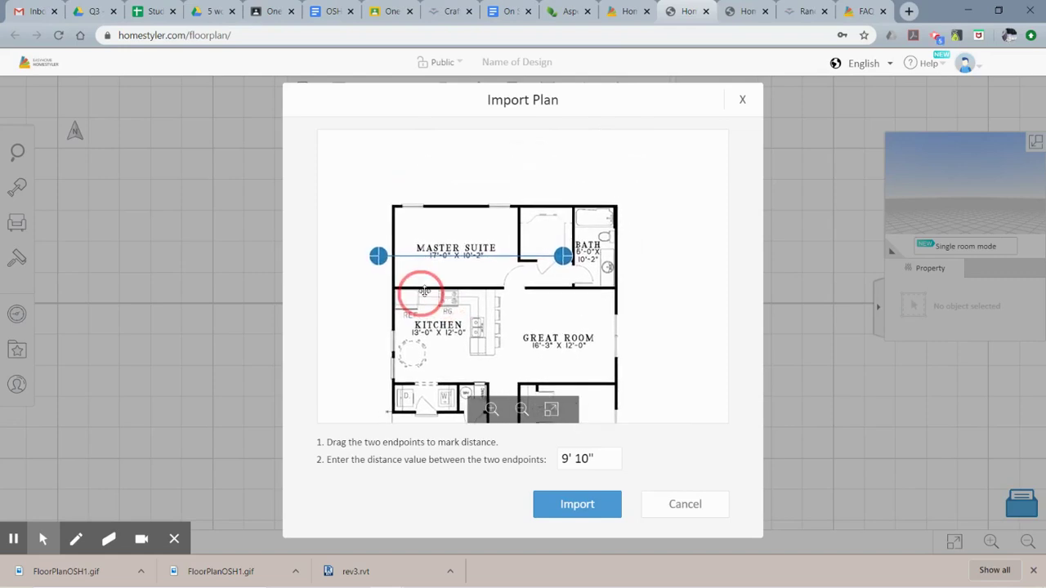
scroll(454, 376, "up", 1)
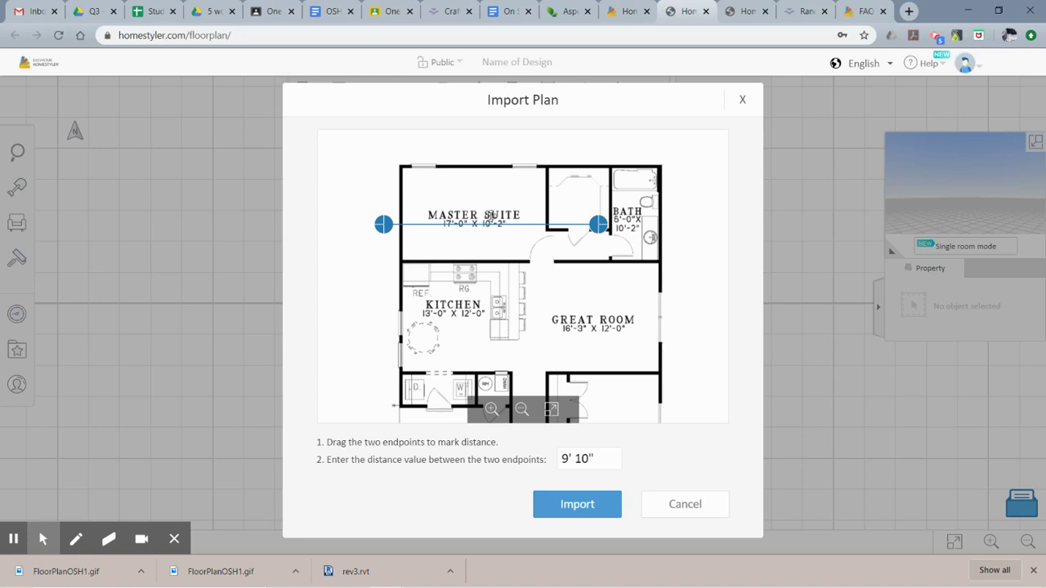
- Check the floorplans.com Full Specs & Features for the plan's 29' overall width
left_click(801, 11)
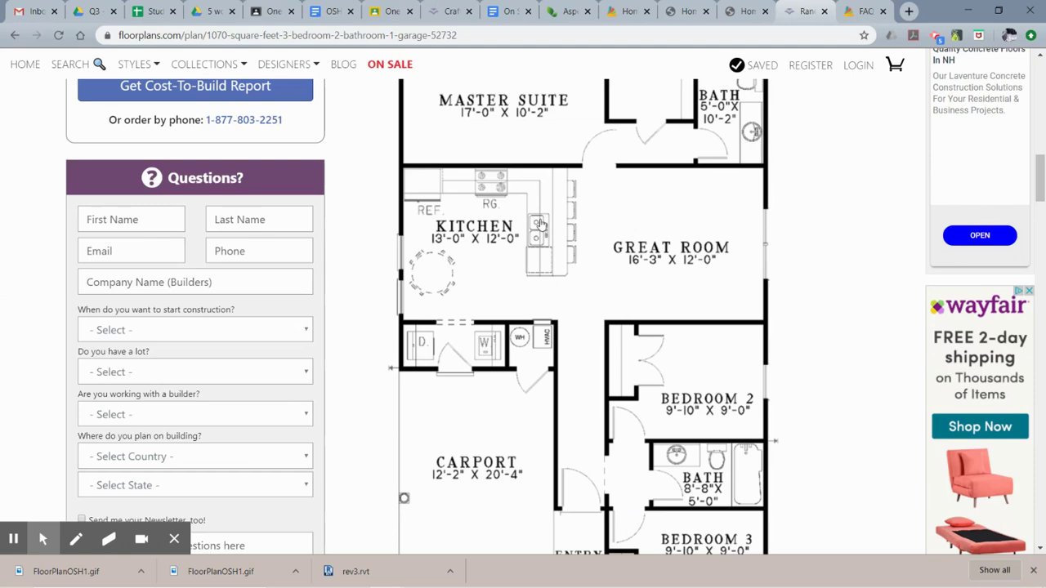
scroll(591, 299, "down", 3)
scroll(591, 300, "down", 3)
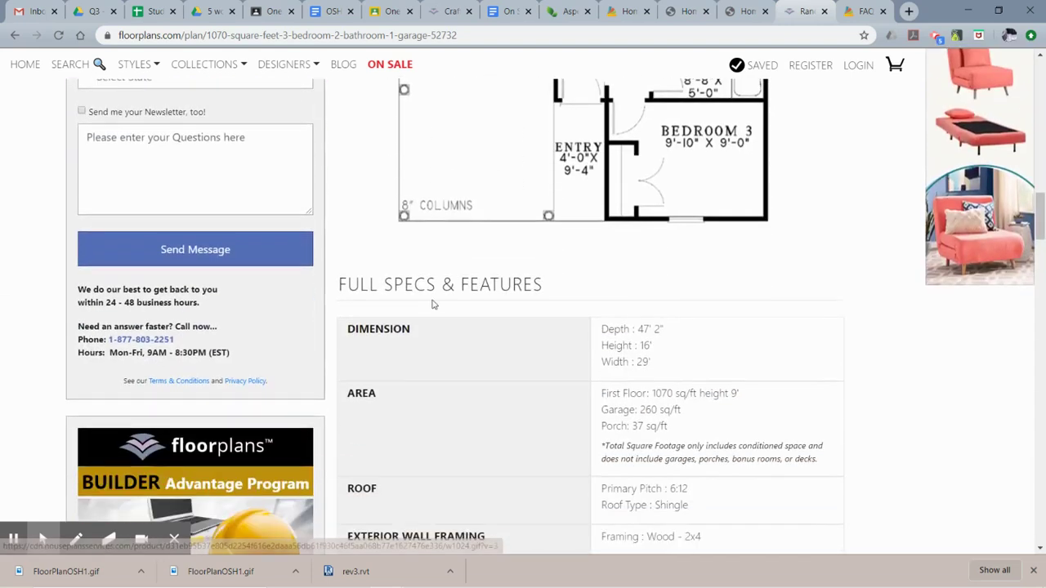
scroll(662, 353, "down", 1)
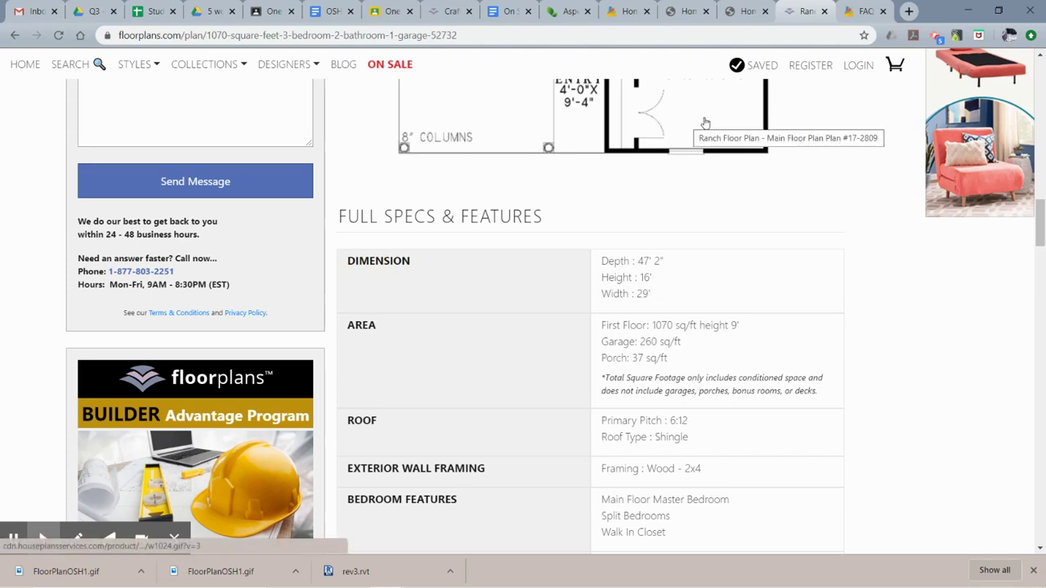
scroll(705, 123, "up", 3)
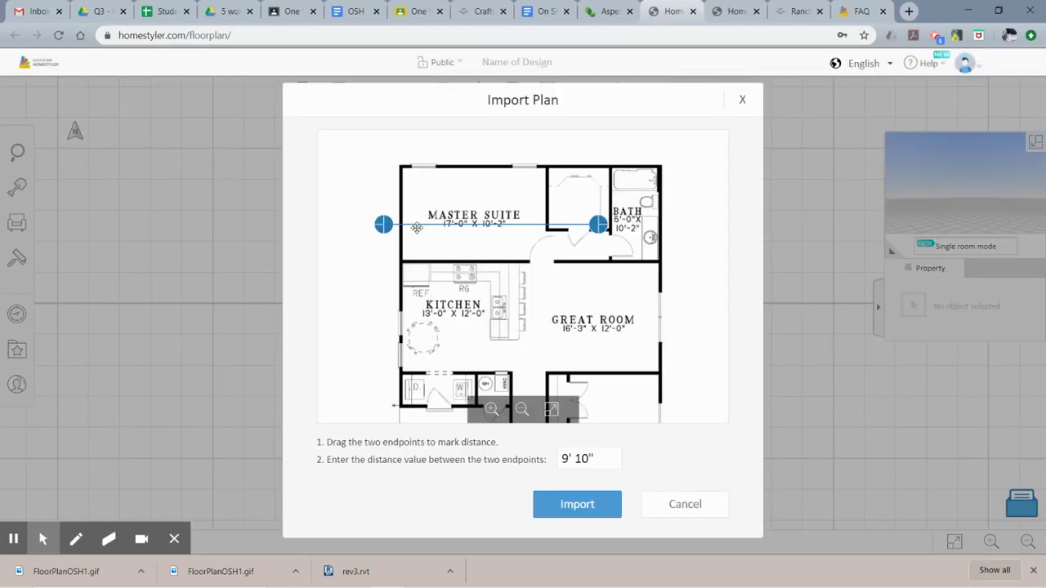
- Drag the scale endpoints onto both outer walls, enter 29' as the distance, and import the plan
left_click_drag(384, 224, 400, 225)
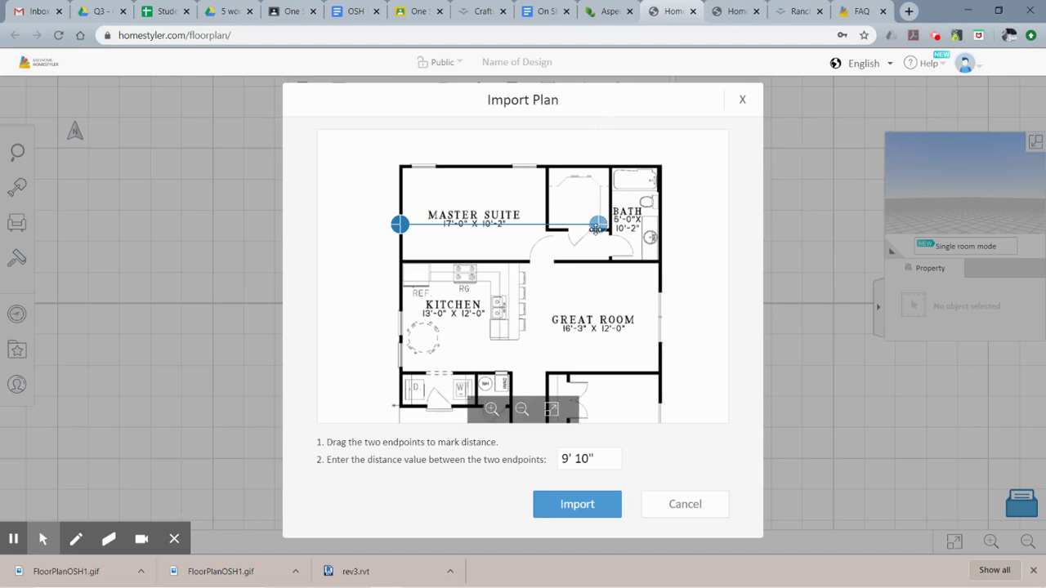
left_click_drag(599, 224, 659, 226)
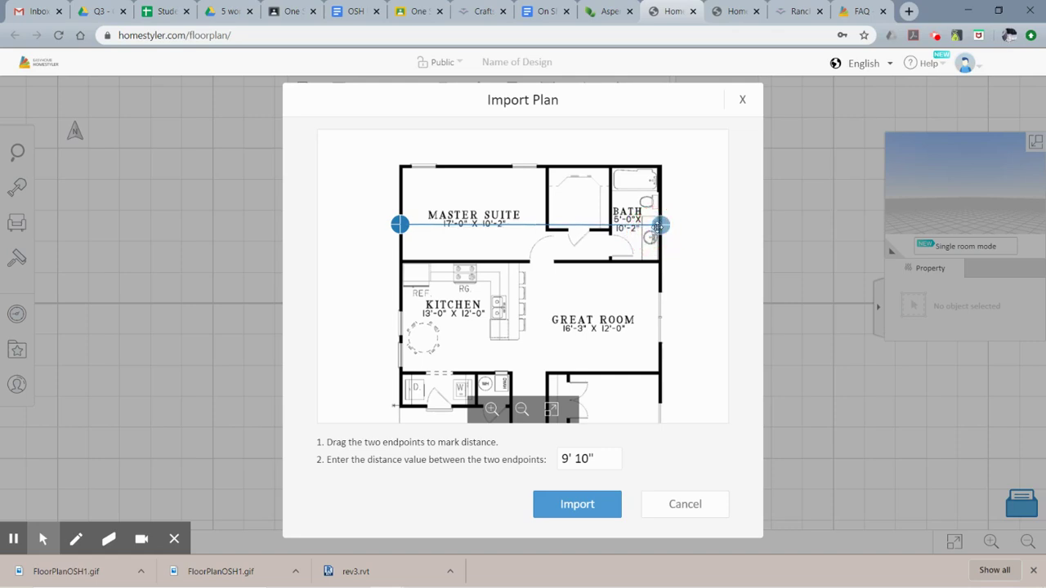
scroll(654, 225, "up", 3)
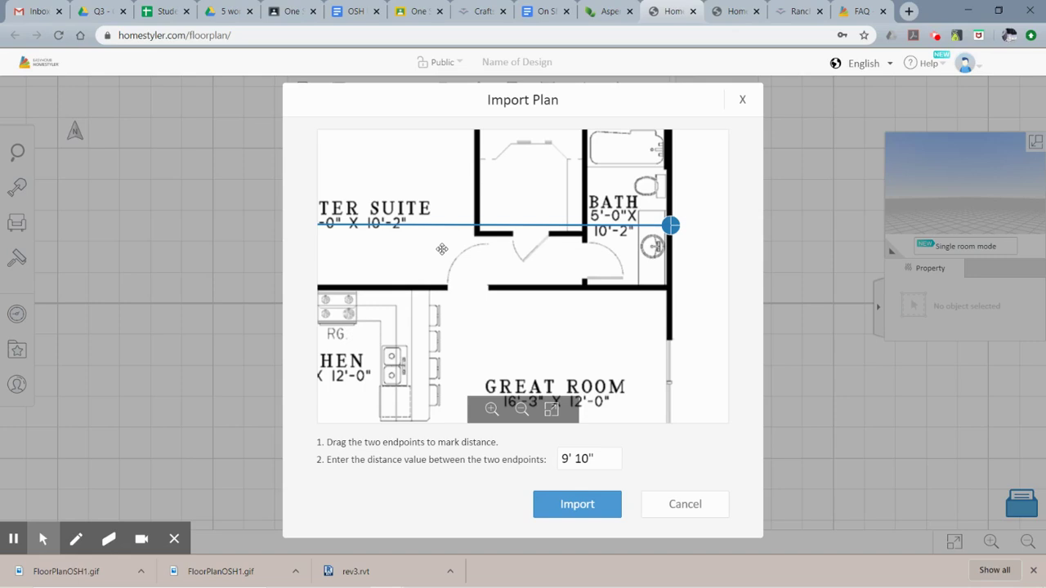
left_click_drag(442, 249, 573, 232)
left_click_drag(601, 458, 555, 461)
left_click(549, 456)
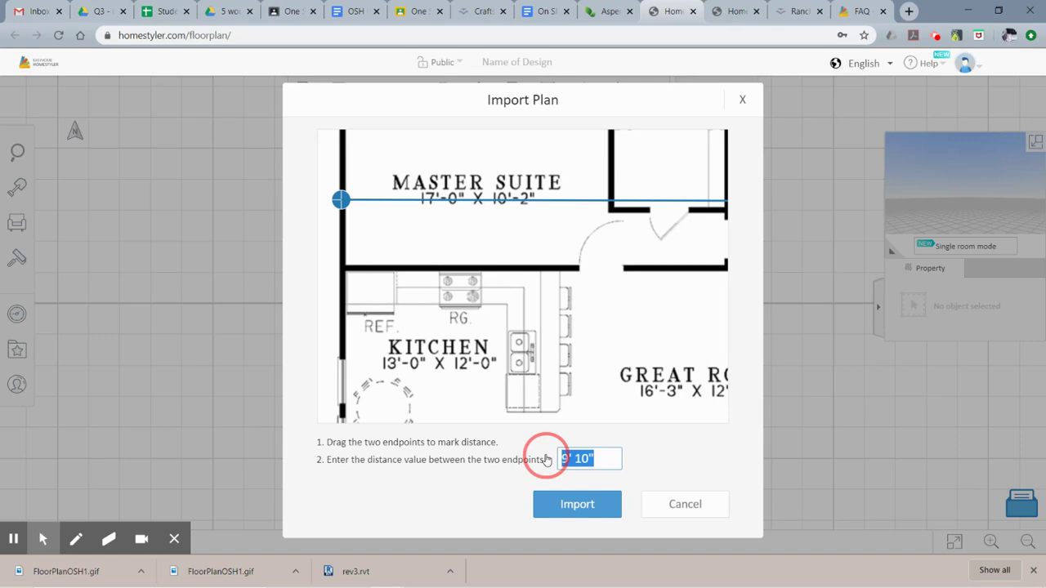
type("29")
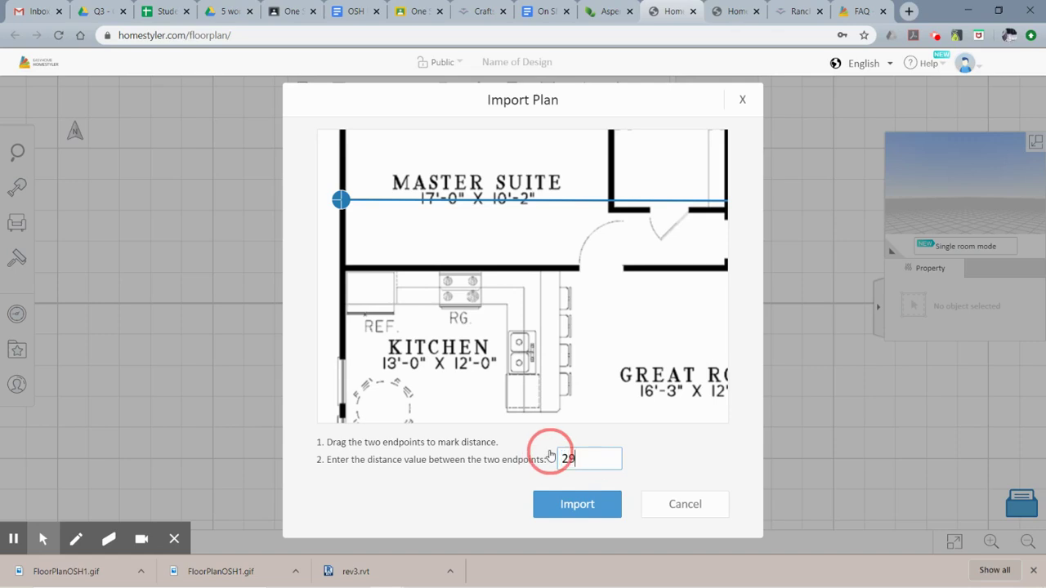
left_click(605, 508)
- Centre the imported plan on the canvas and activate the Create Room By Edge wall tool
scroll(469, 265, "down", 5)
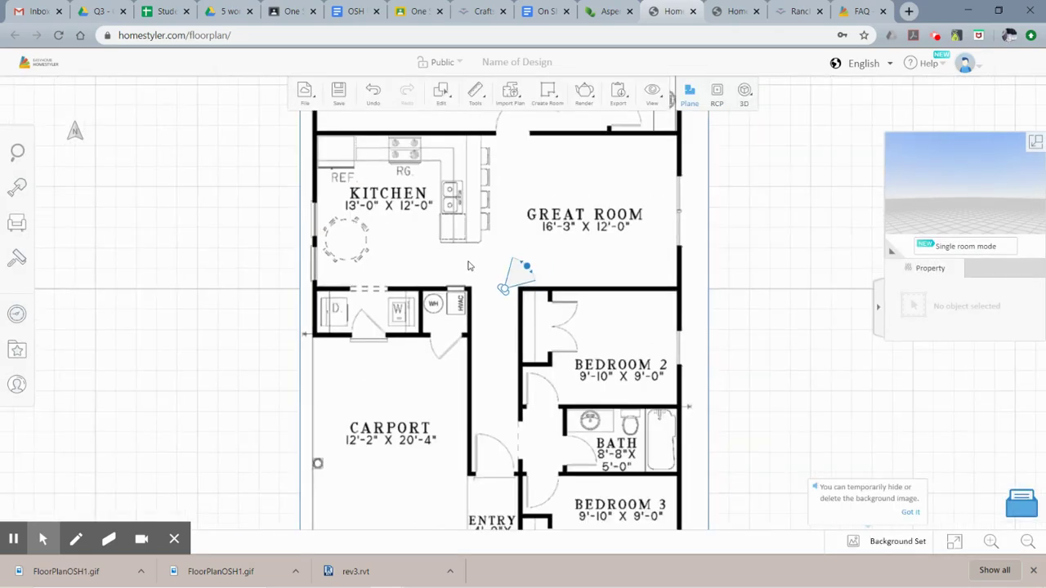
left_click_drag(634, 212, 651, 245)
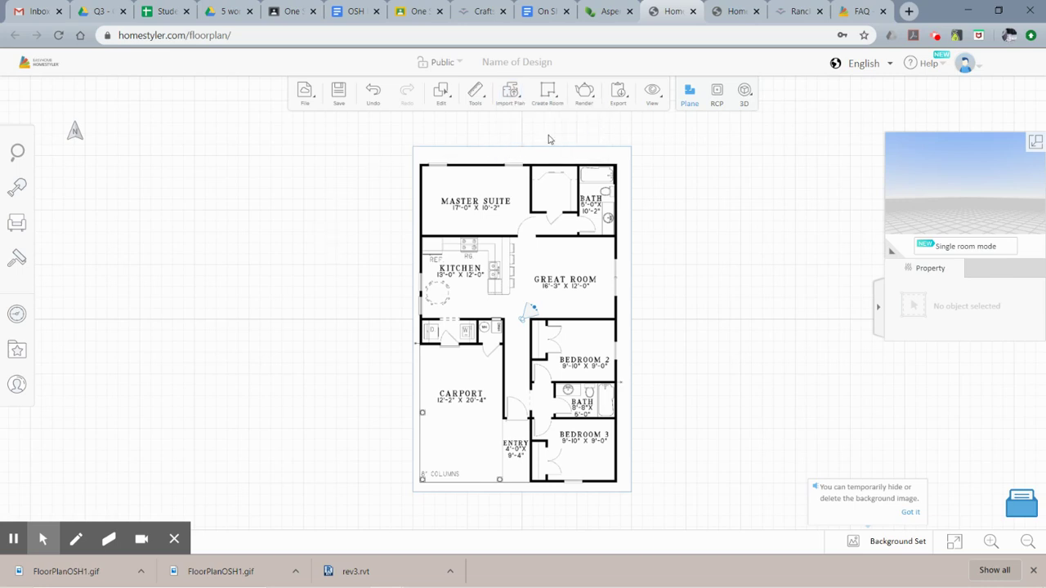
mouse_move(548, 94)
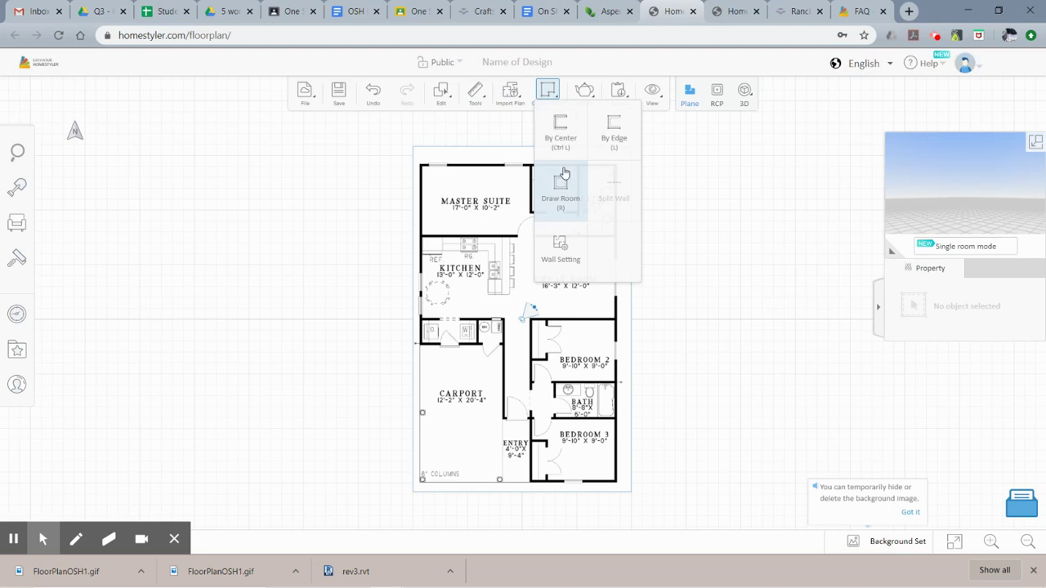
left_click(604, 154)
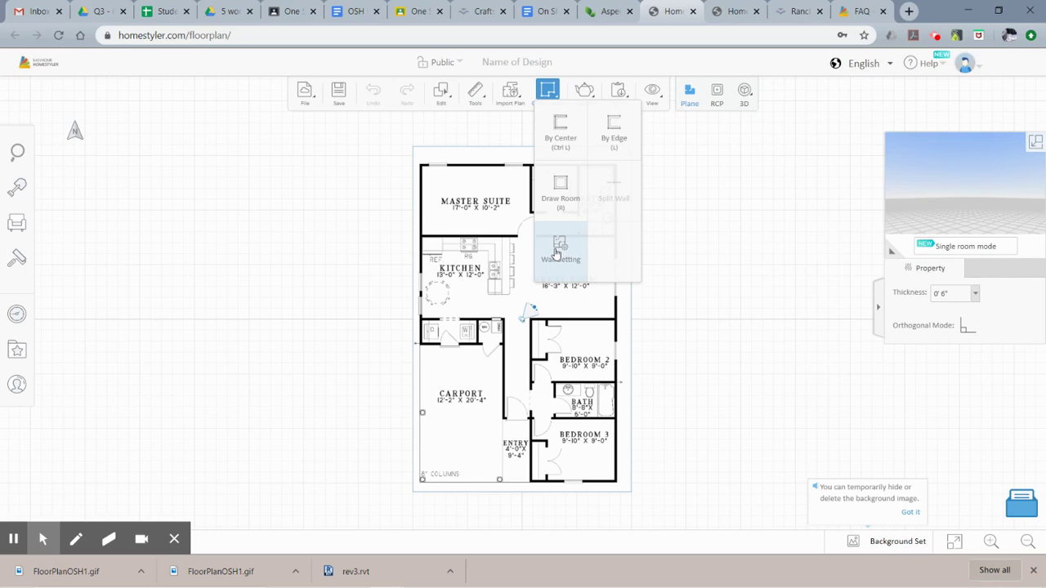
- Set the default wall width to 8" in the wall preferences
left_click(556, 254)
triple_click(705, 278)
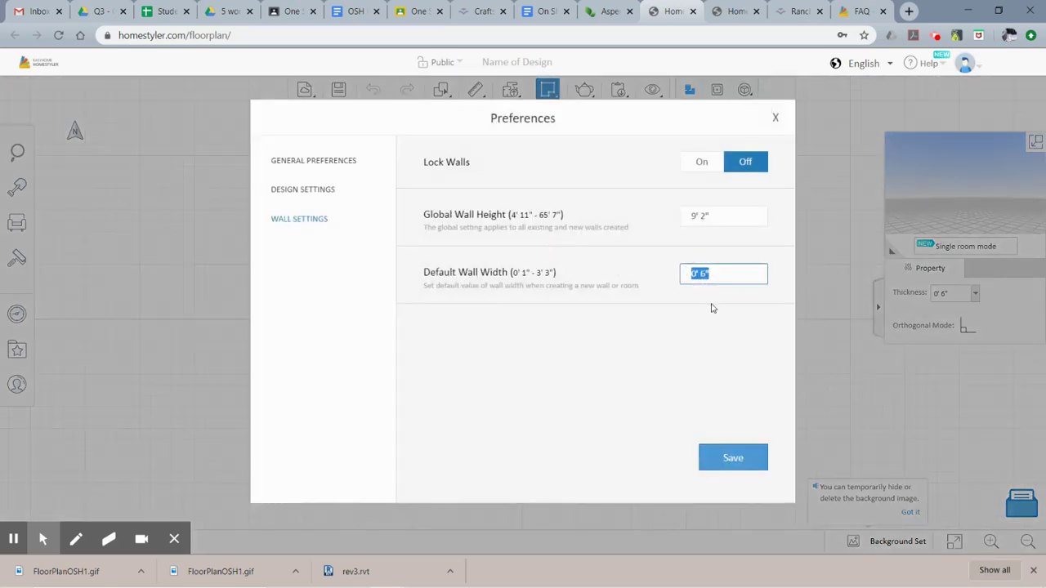
type("8\"")
left_click(759, 450)
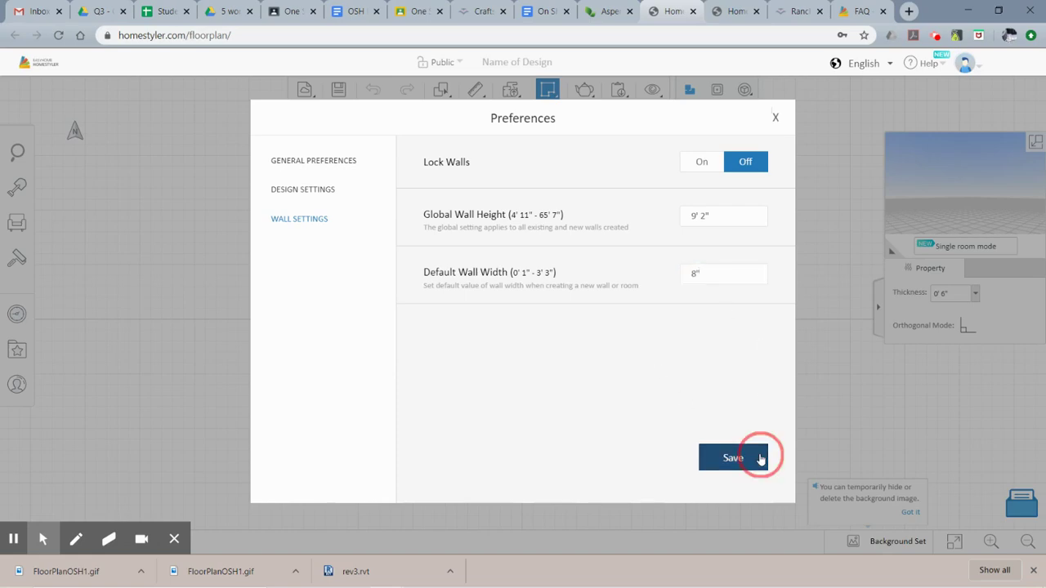
- With By Edge, trace the left outer wall from the plan's top-left corner to the carport corner
scroll(480, 296, "up", 2)
left_click_drag(491, 205, 534, 256)
left_click(548, 94)
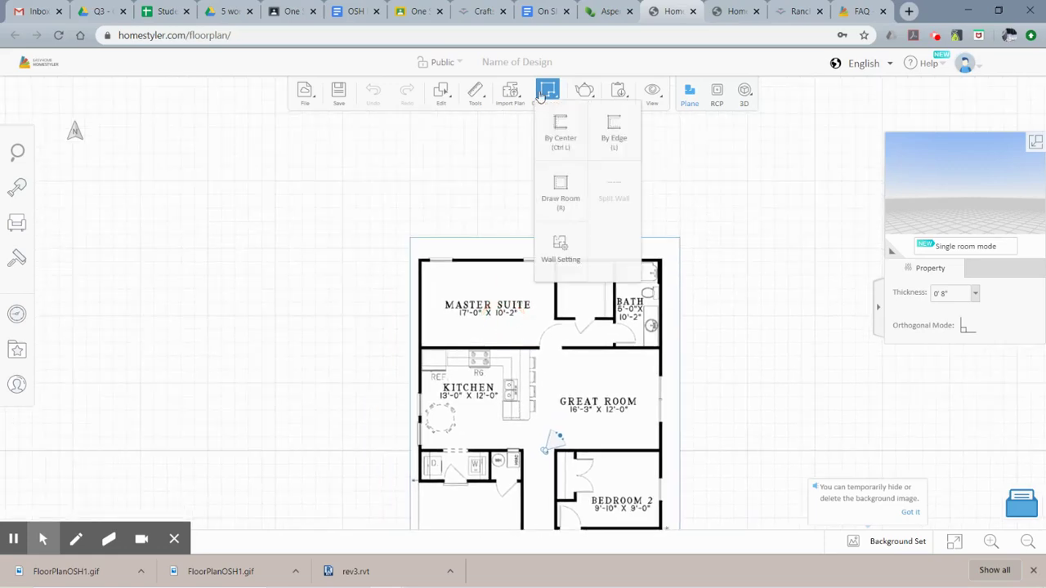
left_click(597, 135)
scroll(425, 266, "up", 4)
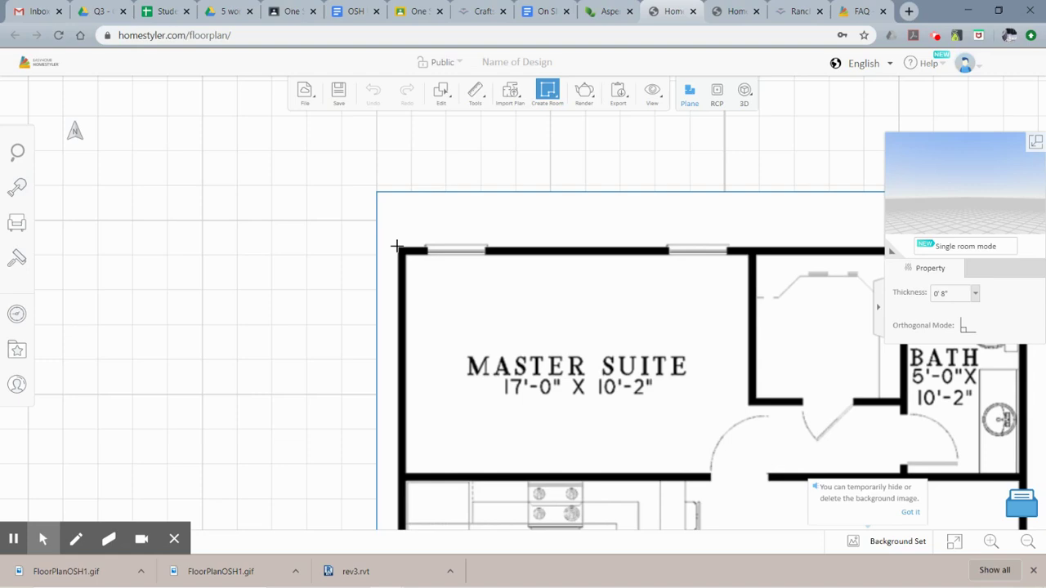
left_click(397, 246)
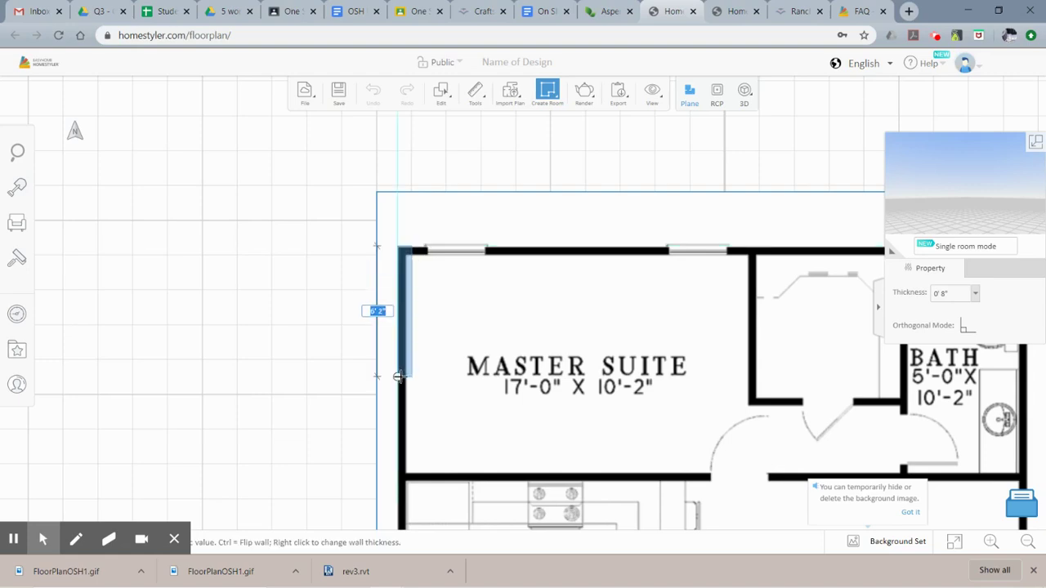
right_click_drag(398, 377, 339, 112)
scroll(351, 397, "down", 2)
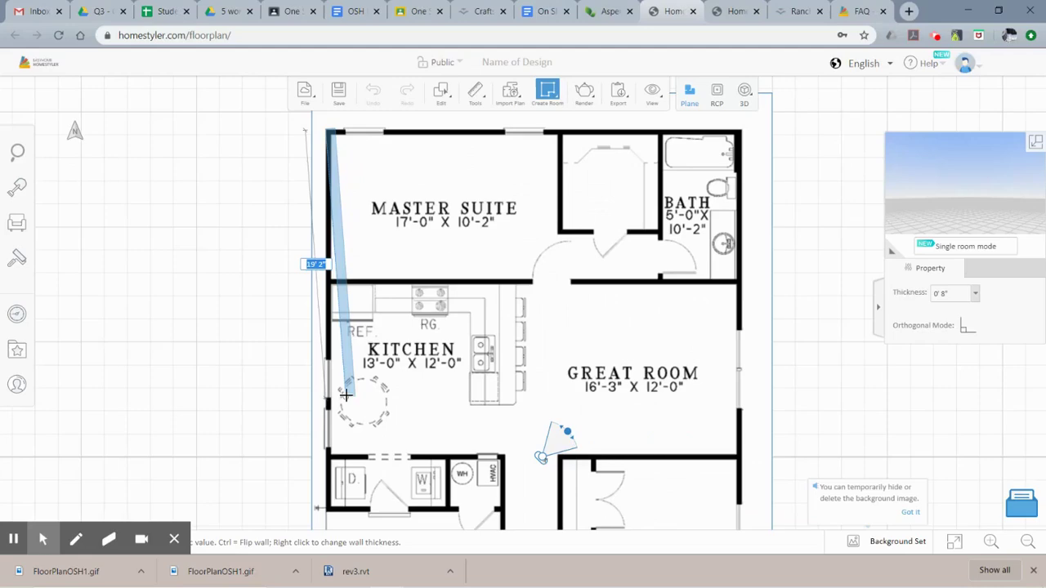
right_click_drag(346, 395, 302, 263)
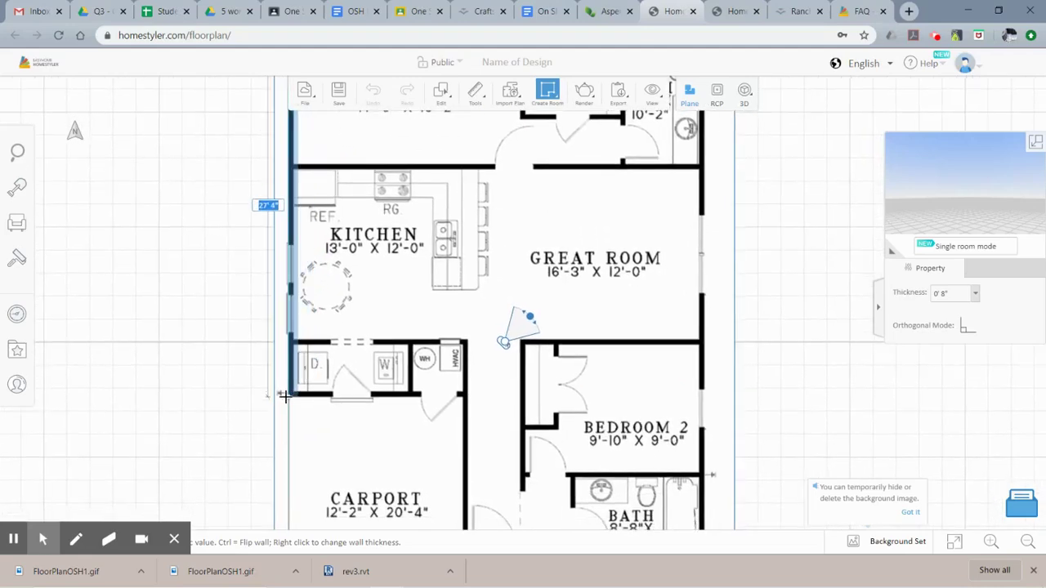
left_click(285, 396)
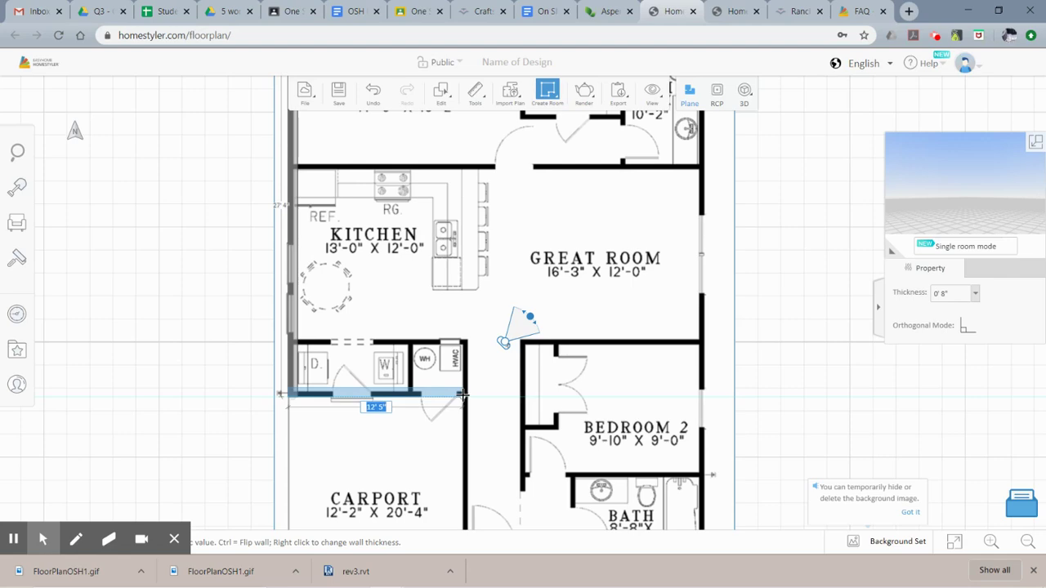
- Trace the walls around the carport and entry, then along the bottom under Bedroom 3
left_click(463, 395)
right_click_drag(460, 447, 372, 175)
scroll(372, 176, "up", 1)
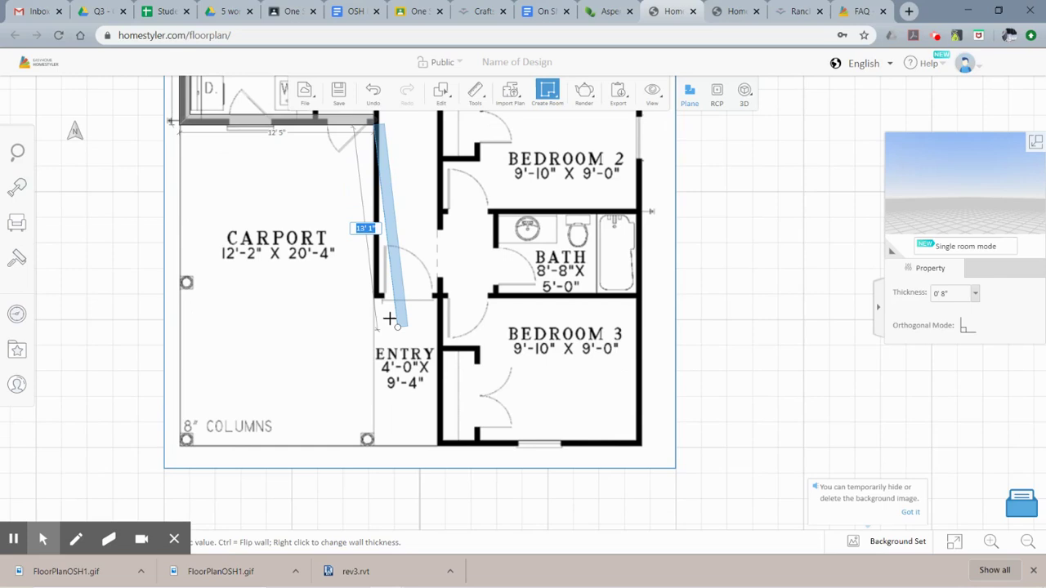
left_click(378, 296)
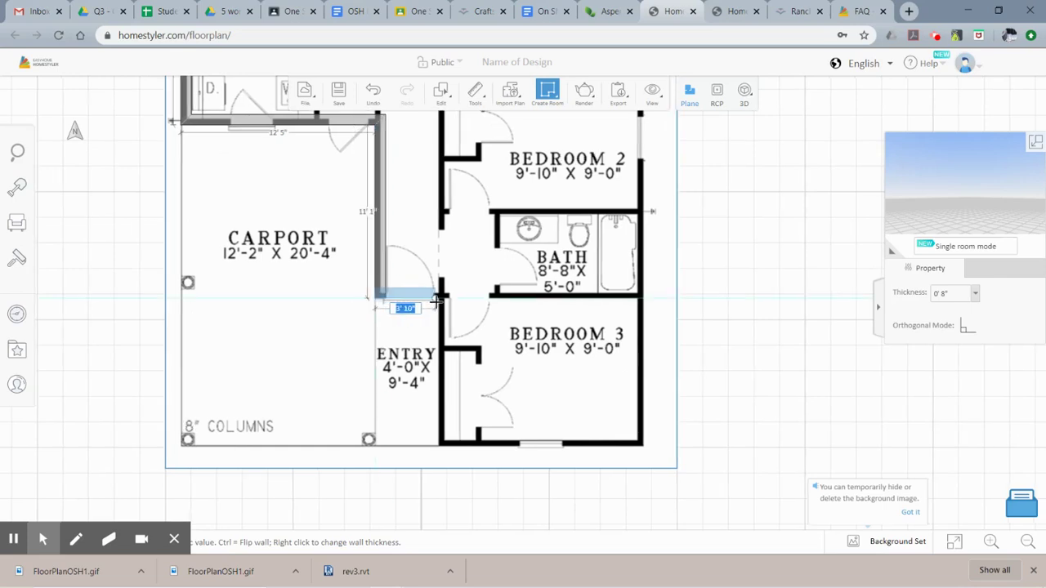
scroll(439, 296, "up", 1)
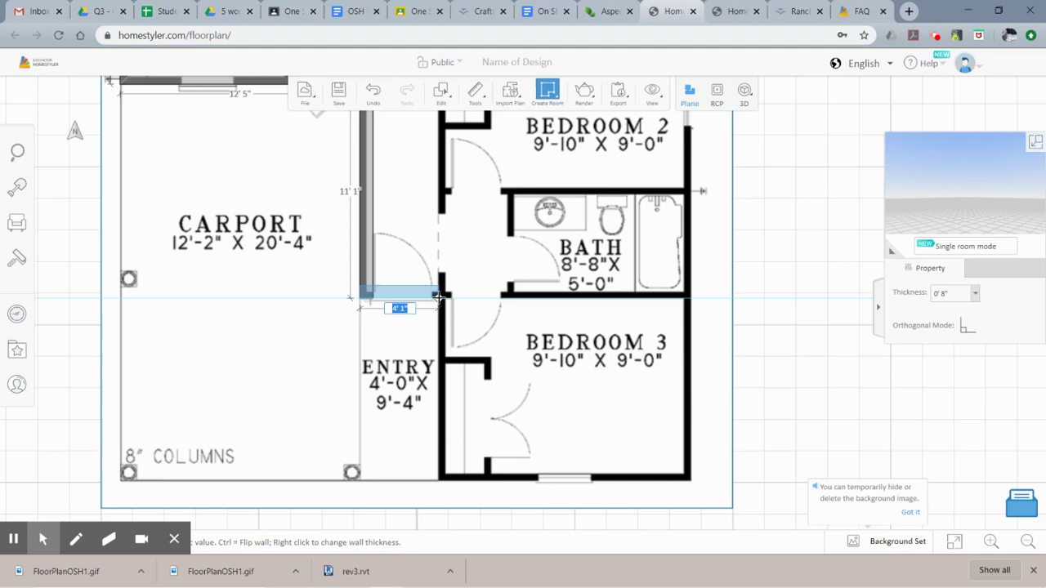
left_click(441, 296)
left_click(440, 478)
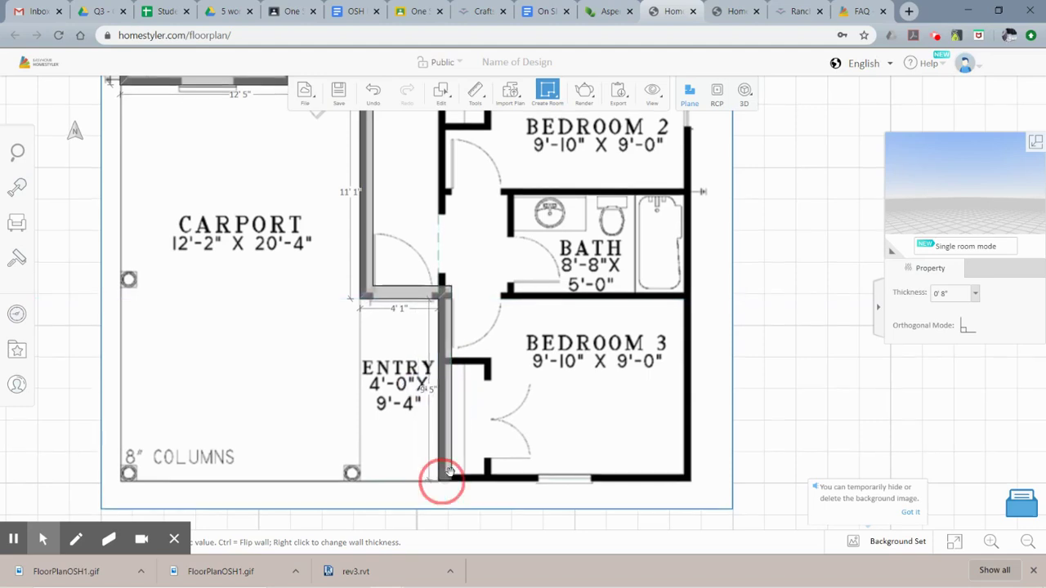
left_click(692, 479)
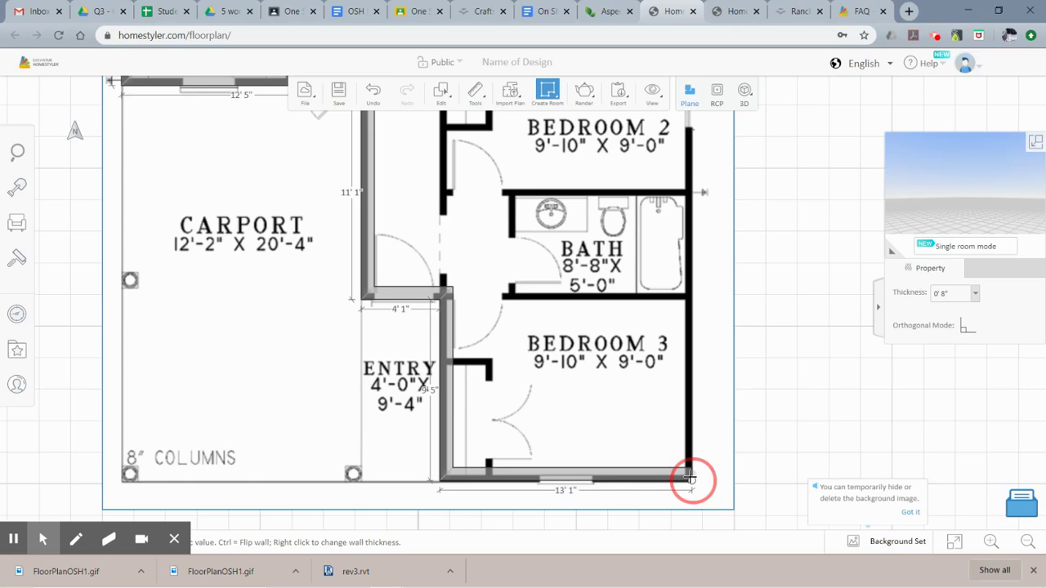
- Trace the right outer wall and close the outline with the final top wall
middle_click_drag(665, 210, 577, 491)
middle_click_drag(560, 197, 572, 408)
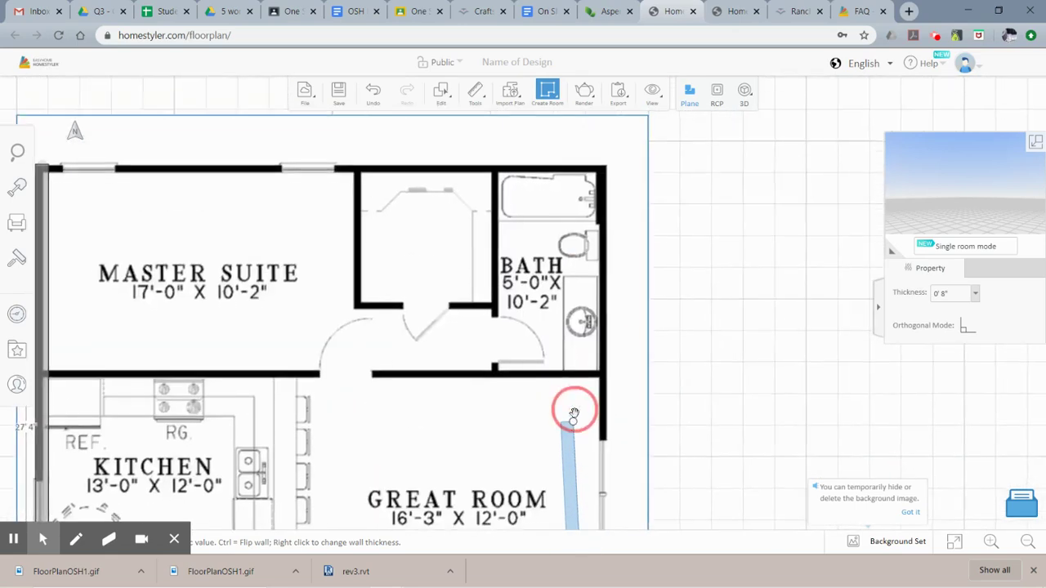
left_click(605, 172)
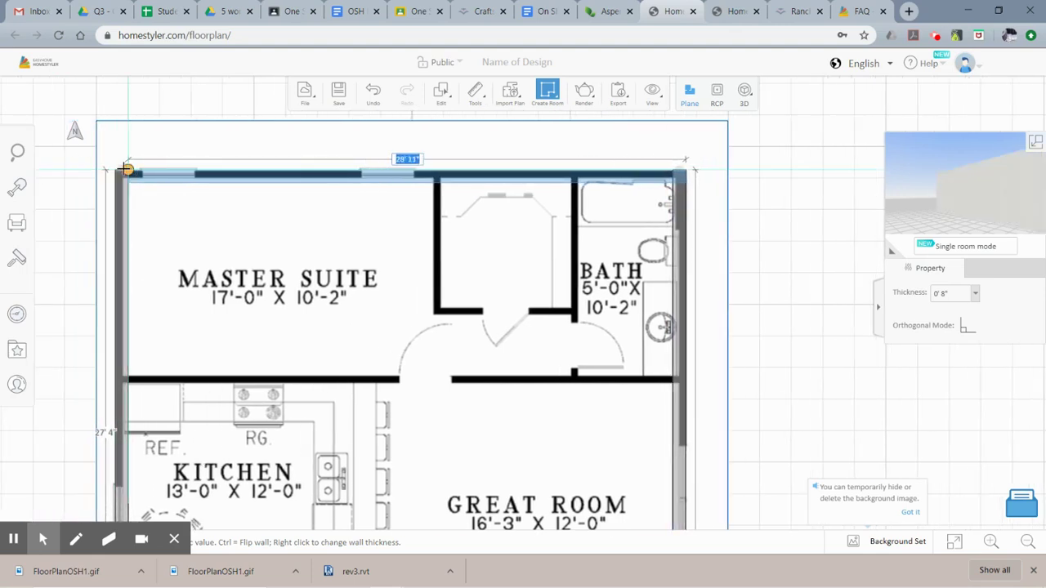
left_click(159, 278)
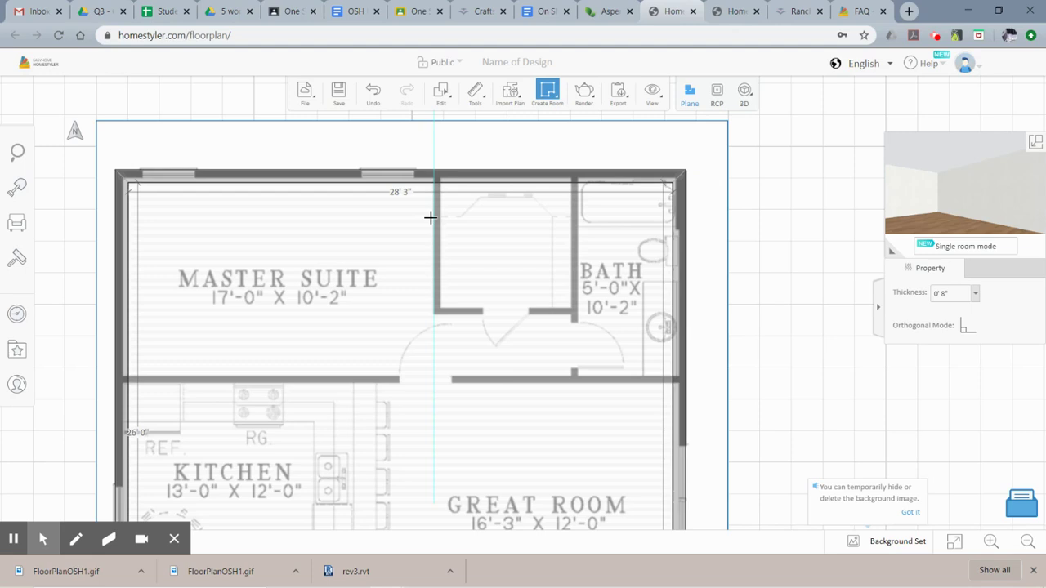
mouse_move(546, 88)
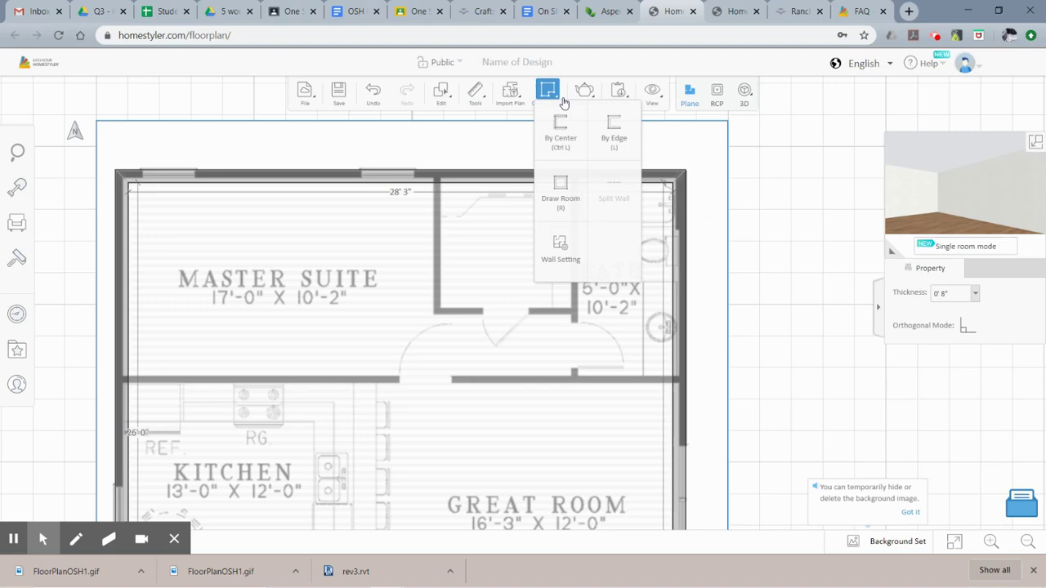
- Set the default wall width to 5 inches in Wall Setting
left_click(548, 253)
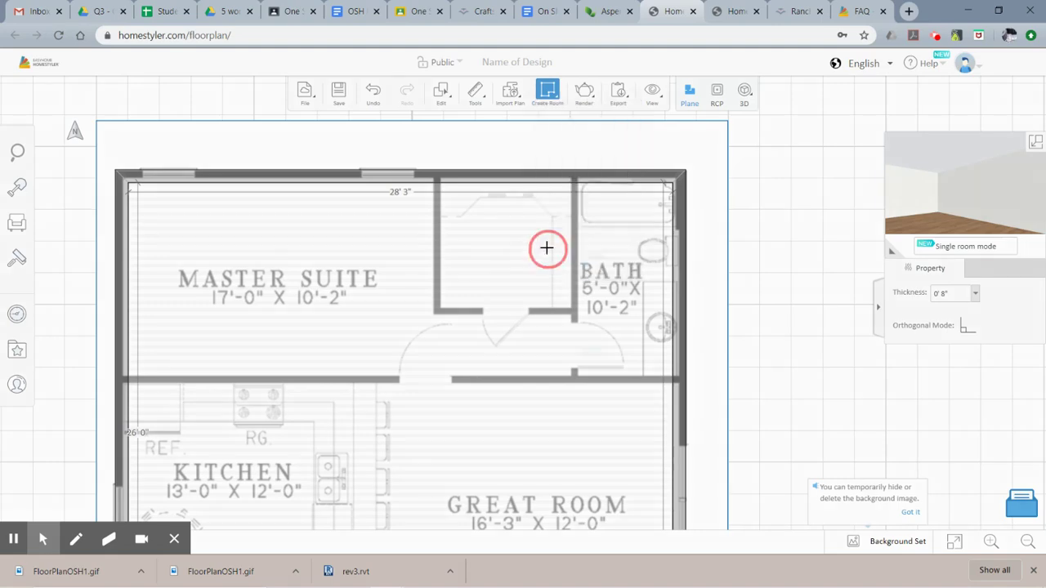
left_click(714, 276)
type("5")
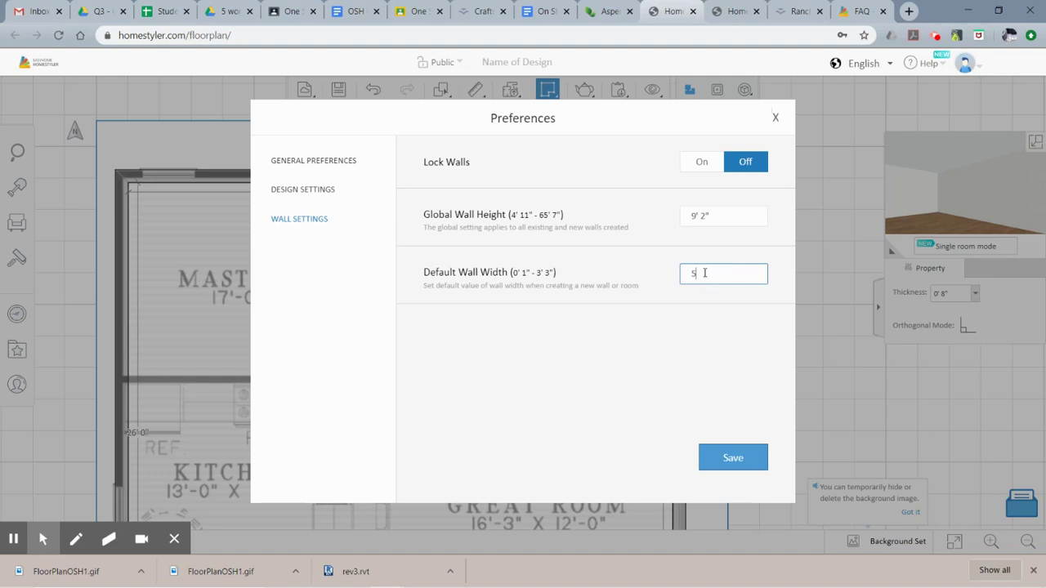
left_click(765, 458)
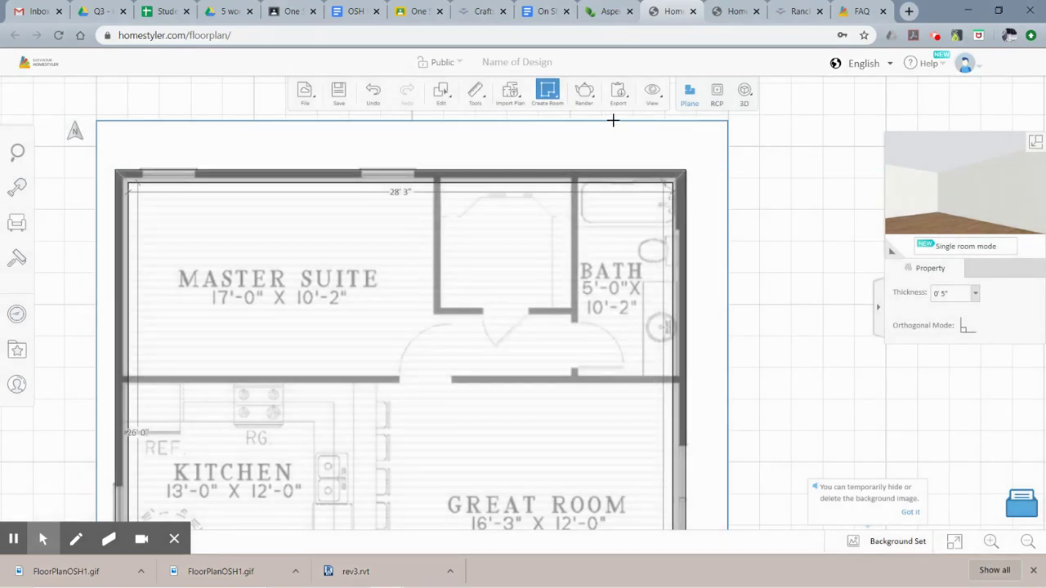
- Draw the small room's left and bottom walls by centre line
mouse_move(535, 99)
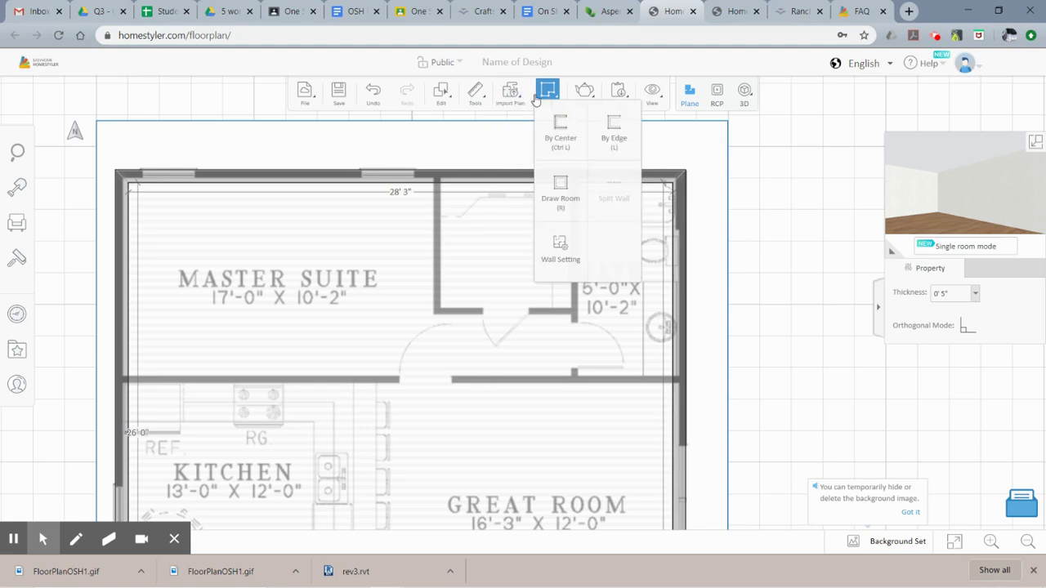
left_click(548, 142)
scroll(424, 193, "up", 1)
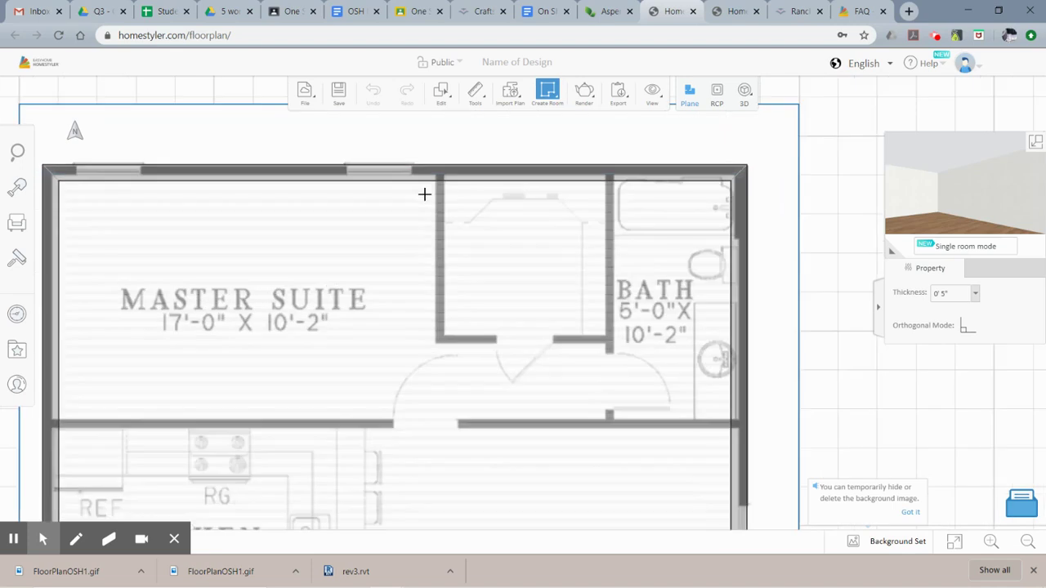
scroll(424, 193, "up", 1)
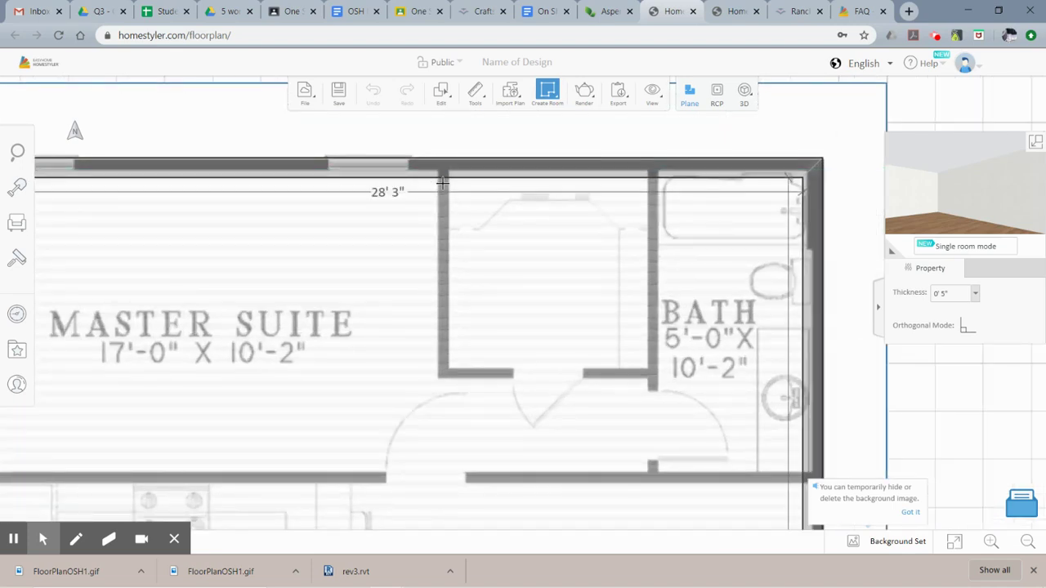
left_click(440, 181)
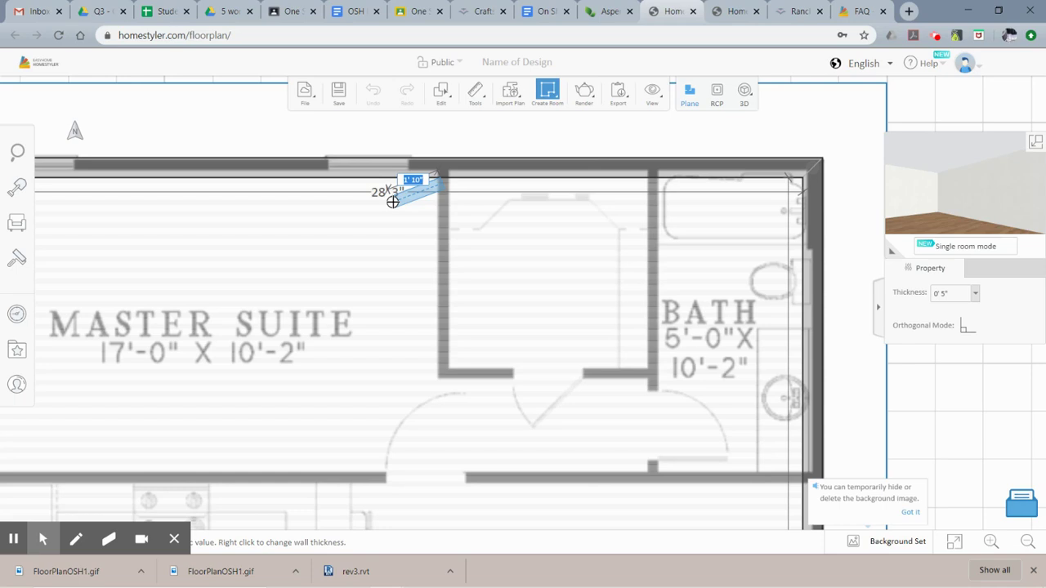
key("Escape")
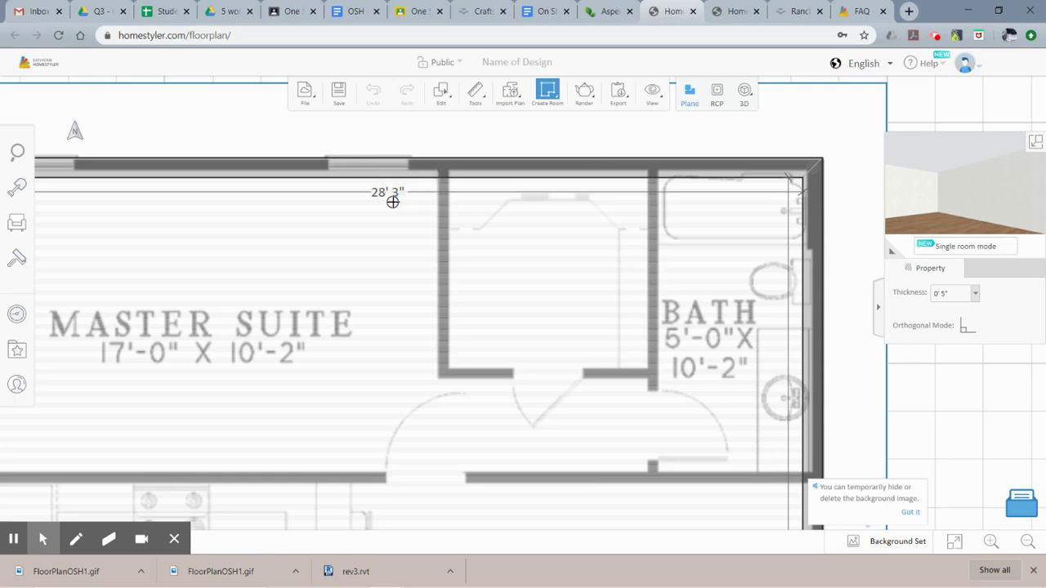
left_click(442, 175)
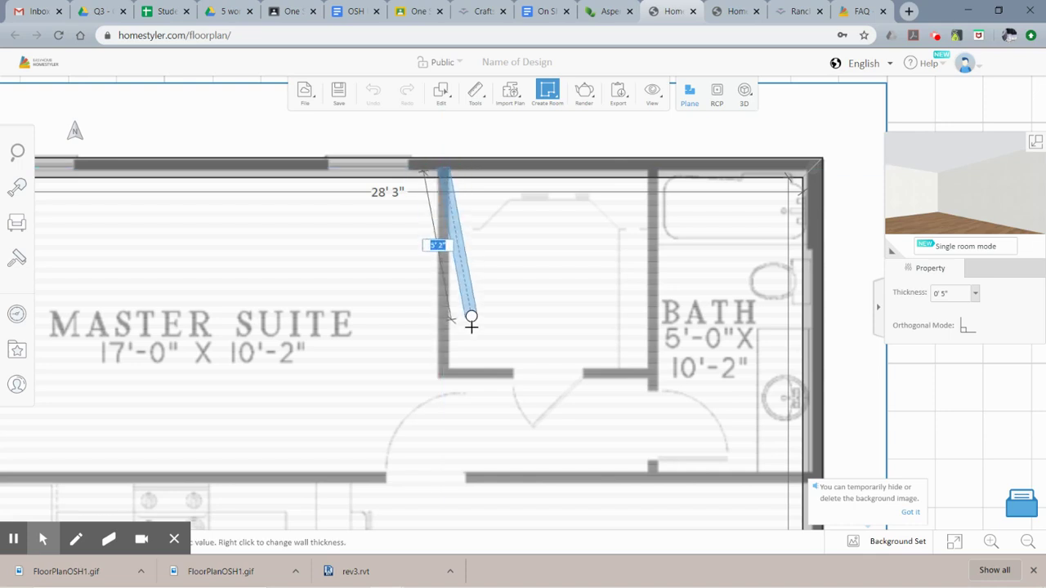
scroll(442, 372, "up", 1)
left_click(442, 372)
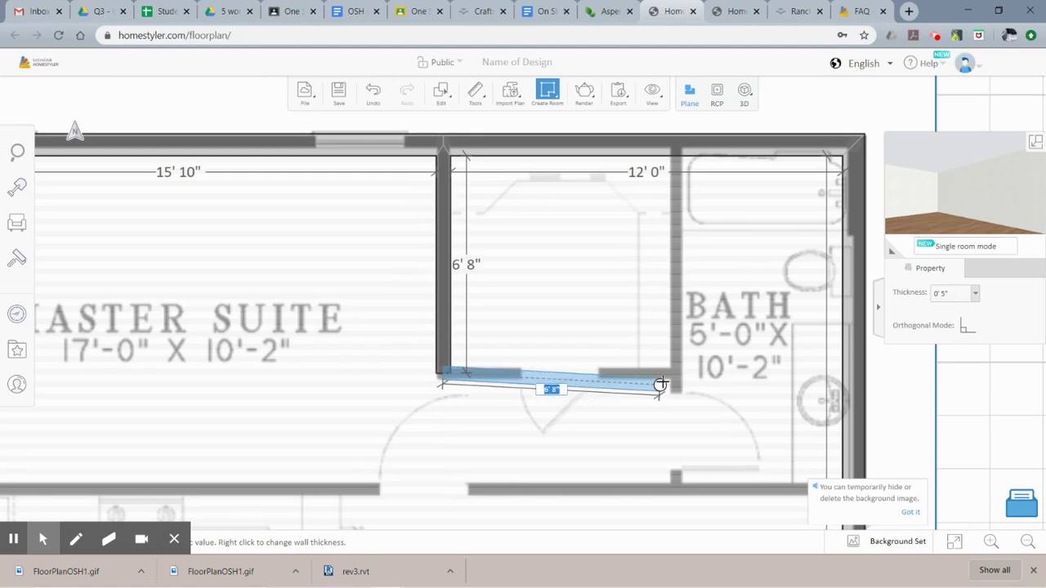
left_click(675, 373)
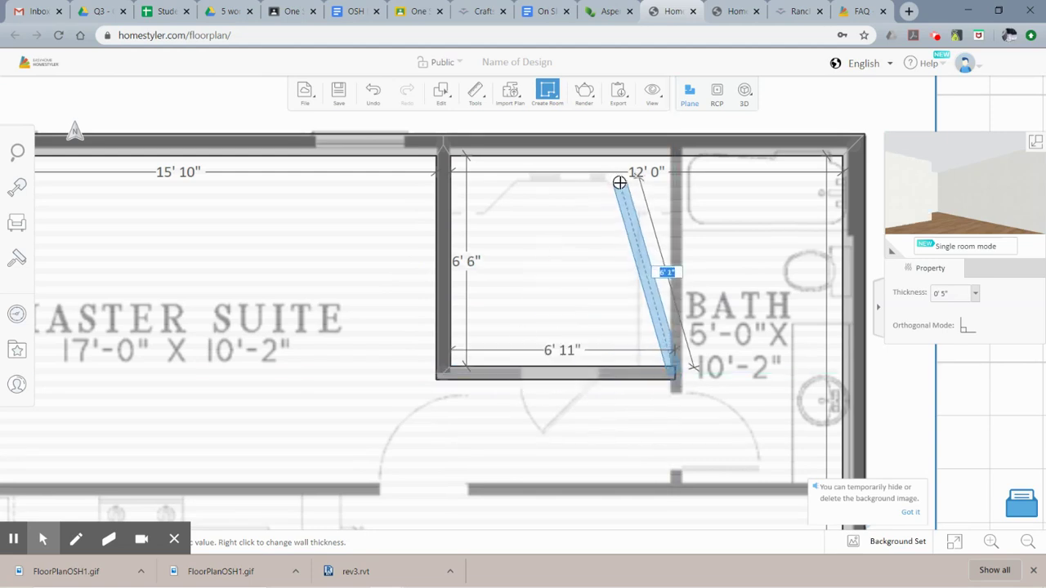
key("Escape")
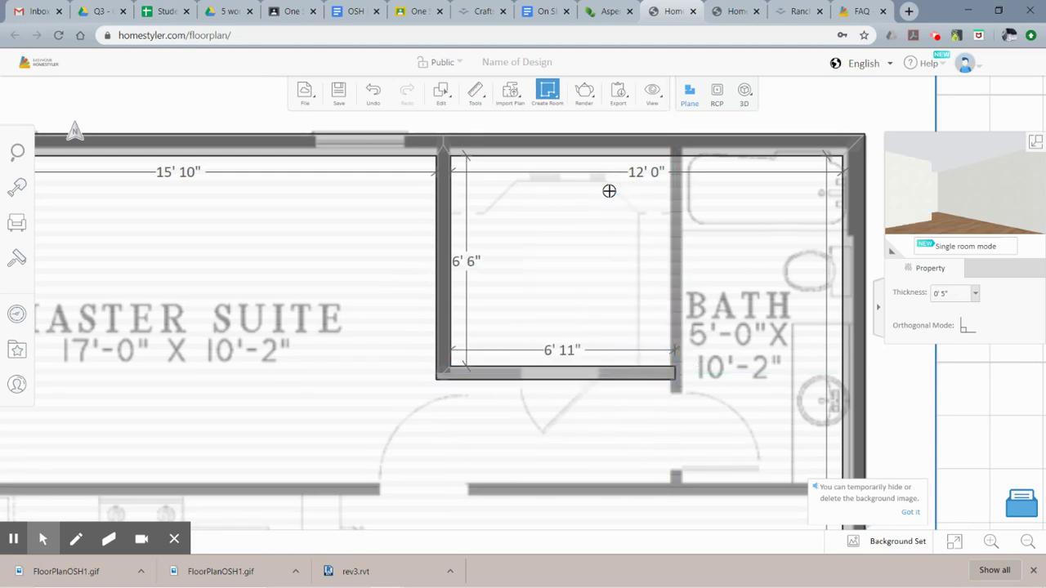
- Draw the small room–bath wall and the master suite–kitchen dividing wall to the left outer wall
left_click(676, 155)
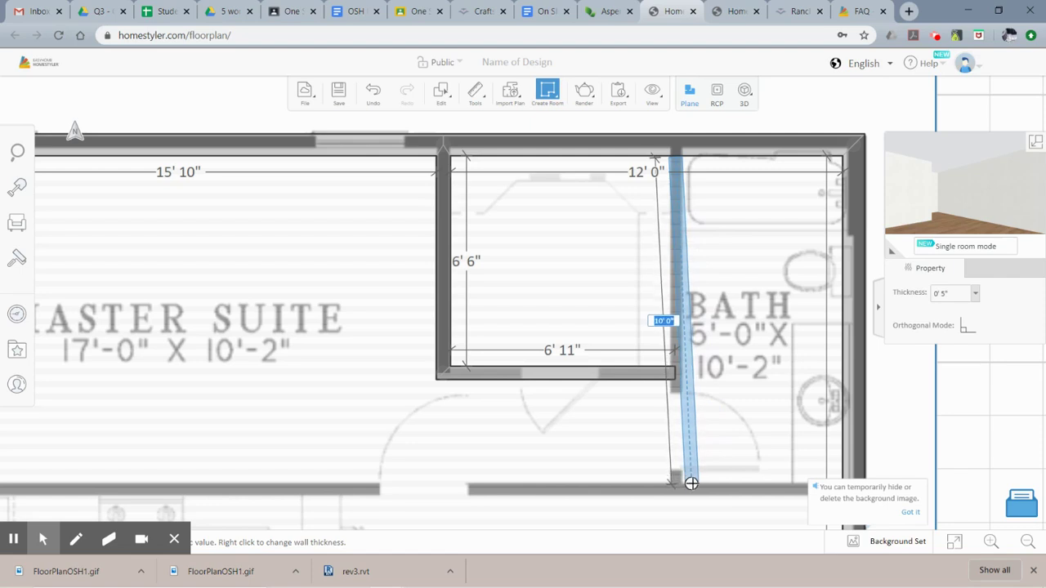
left_click(675, 440)
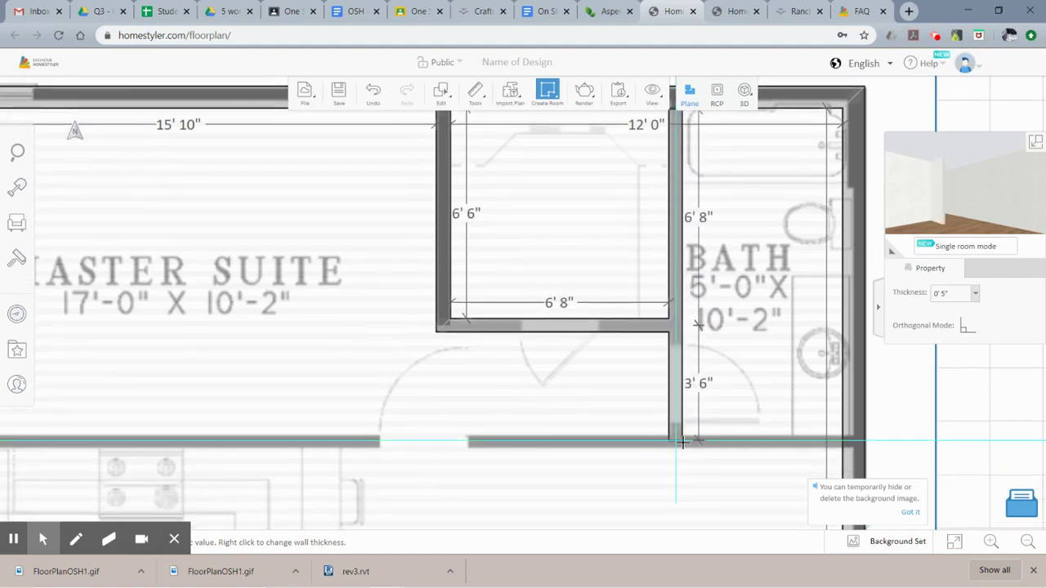
left_click(852, 451)
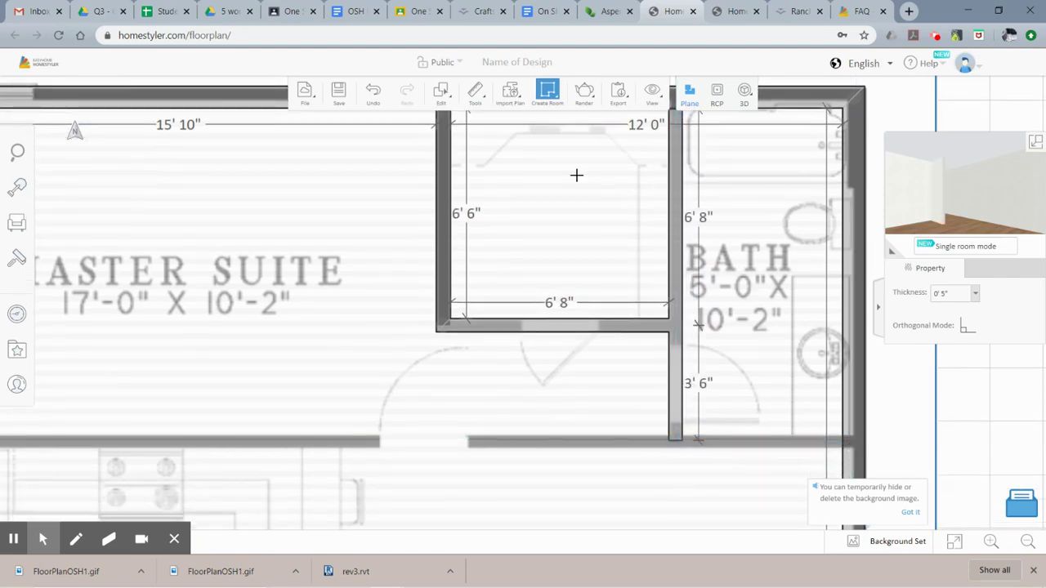
left_click(844, 441)
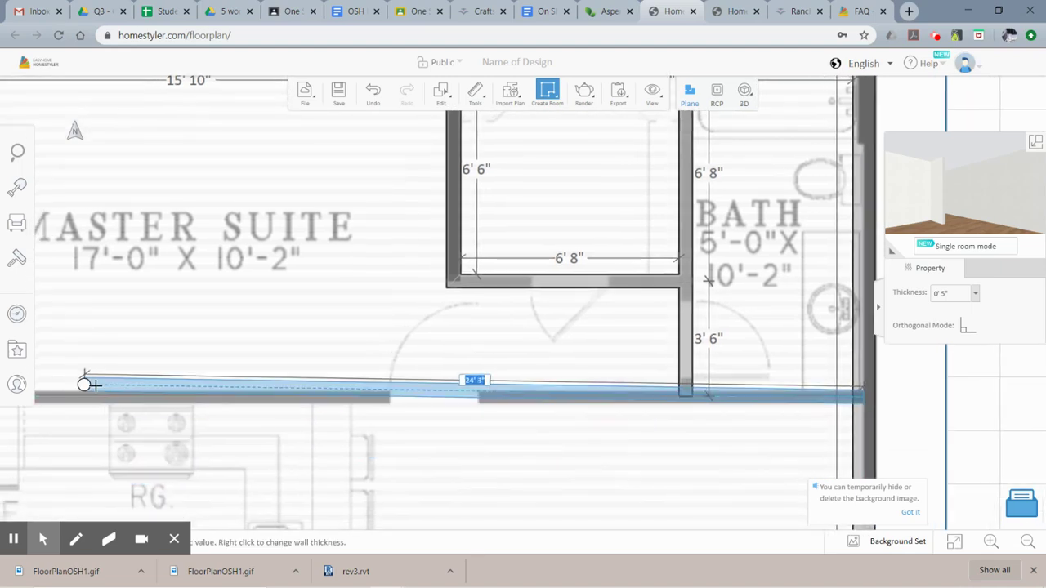
middle_click_drag(138, 383, 427, 355)
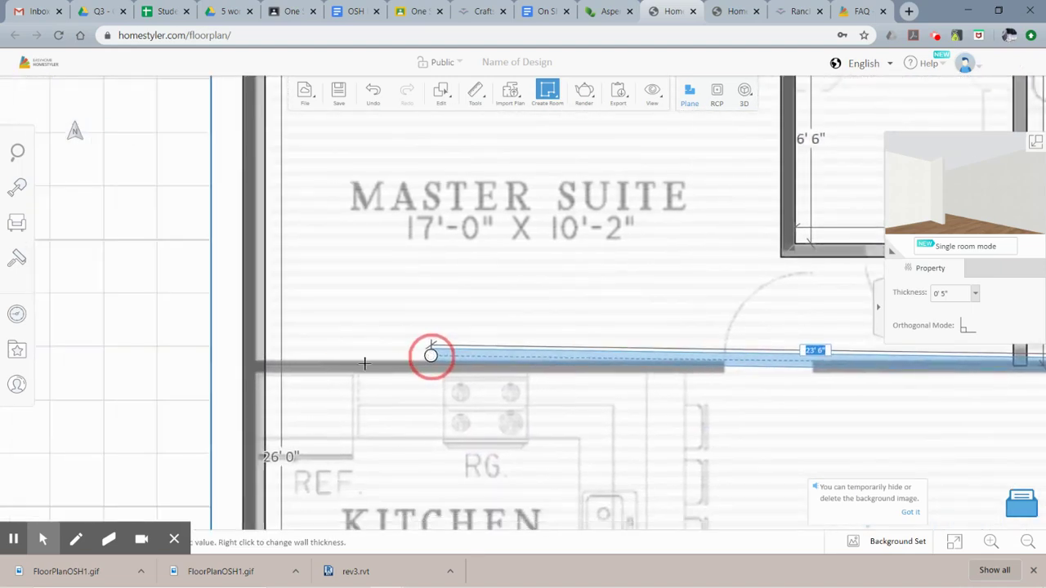
left_click(253, 366)
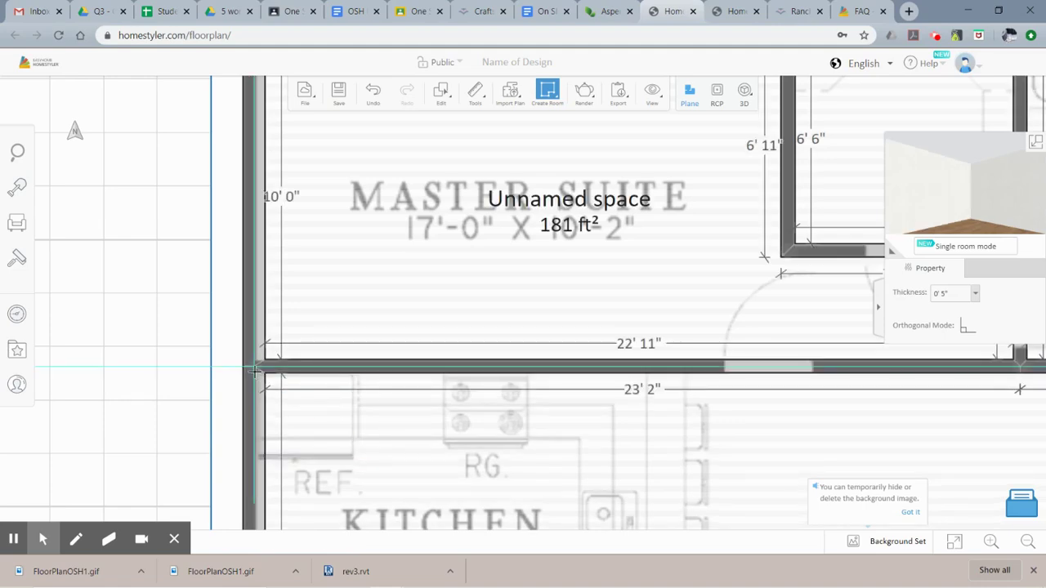
scroll(249, 367, "down", 2)
scroll(246, 368, "up", 3)
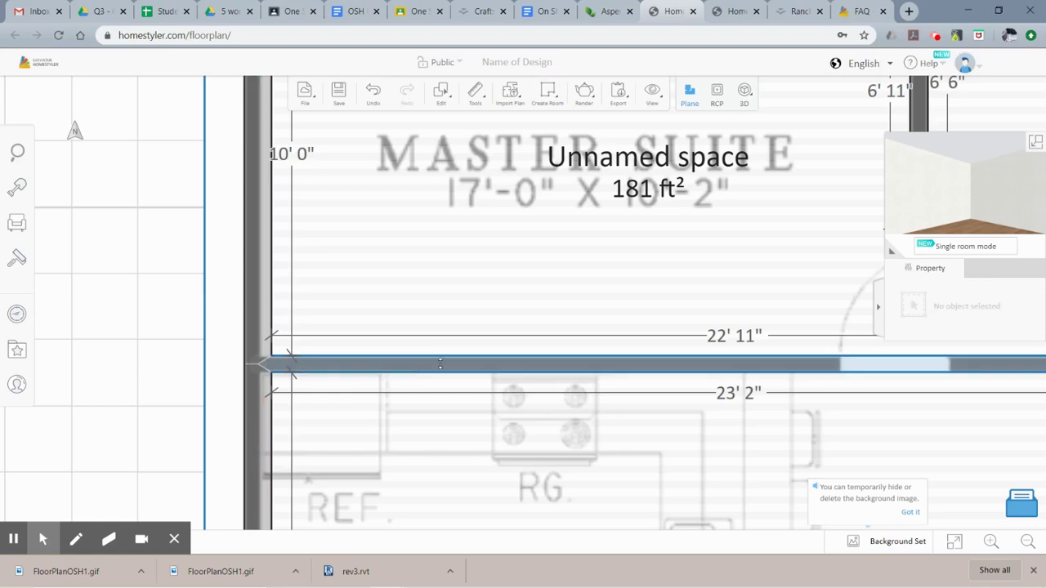
key("Escape")
scroll(513, 360, "down", 3)
left_click_drag(637, 343, 373, 278)
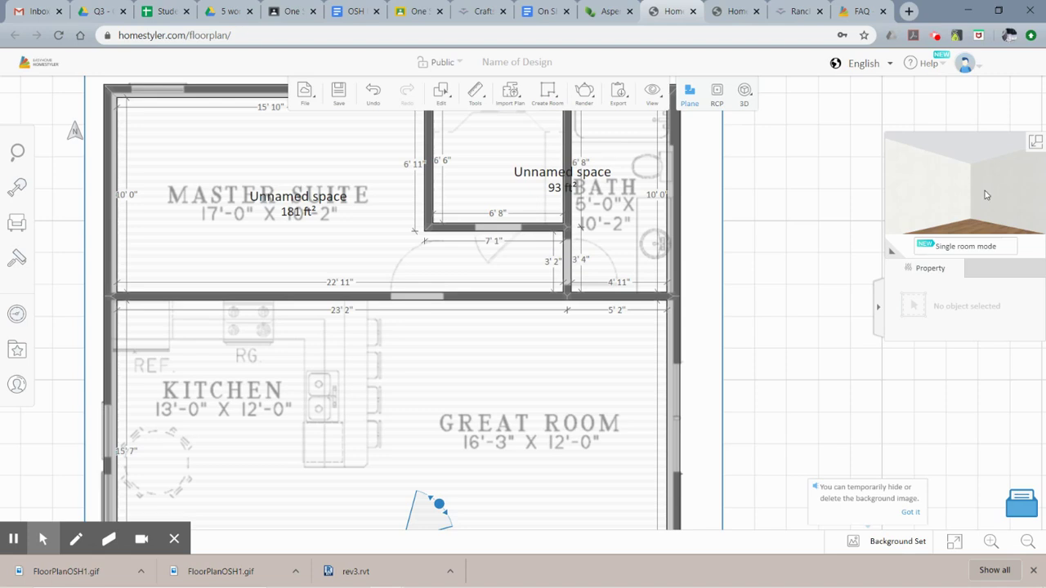
- Switch the main view to 3D with the camera moved outside the walls
left_click_drag(985, 194, 974, 195)
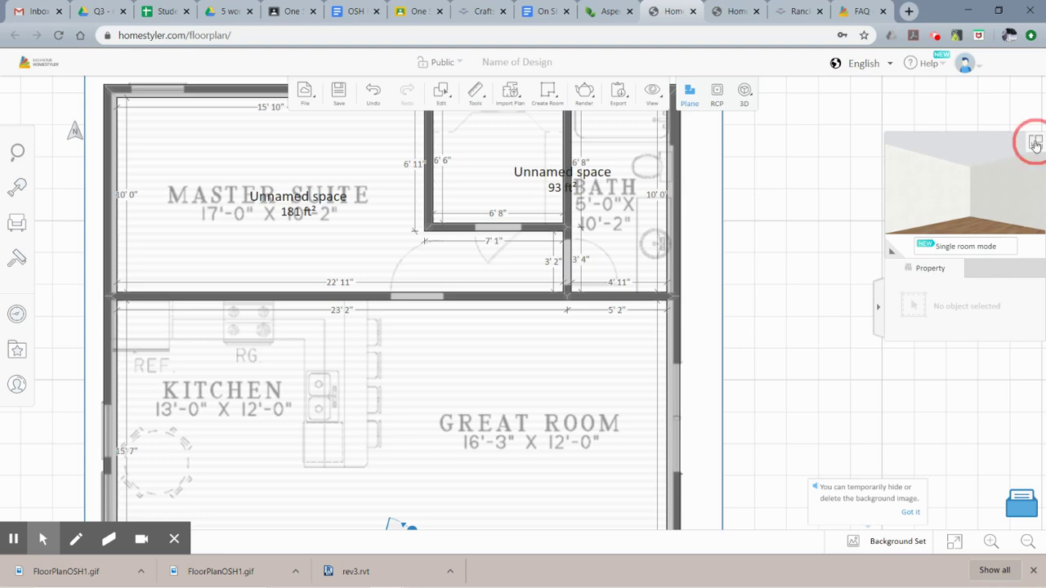
left_click(1035, 144)
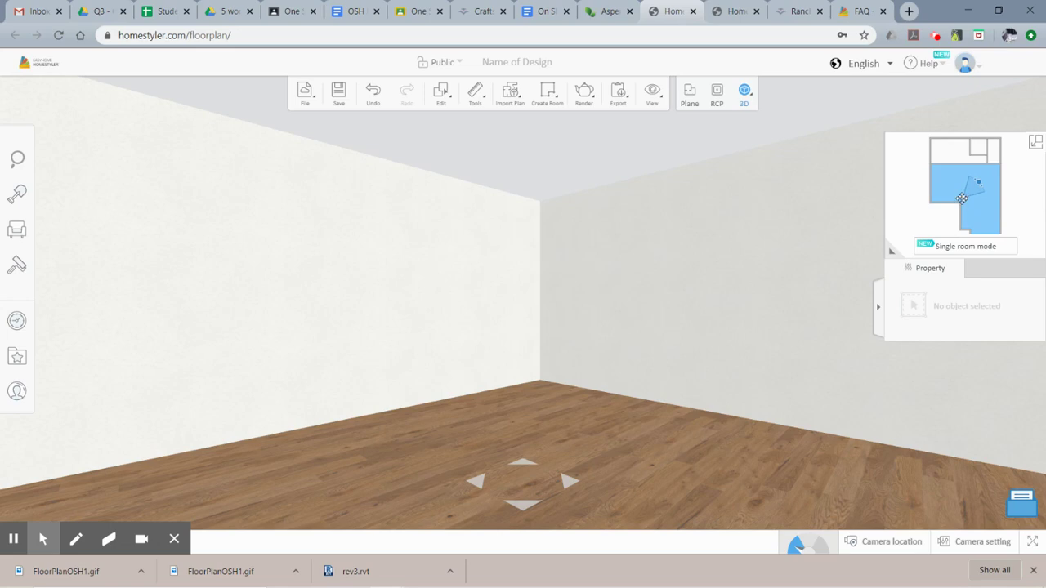
left_click_drag(961, 198, 913, 212)
scroll(940, 221, "down", 2)
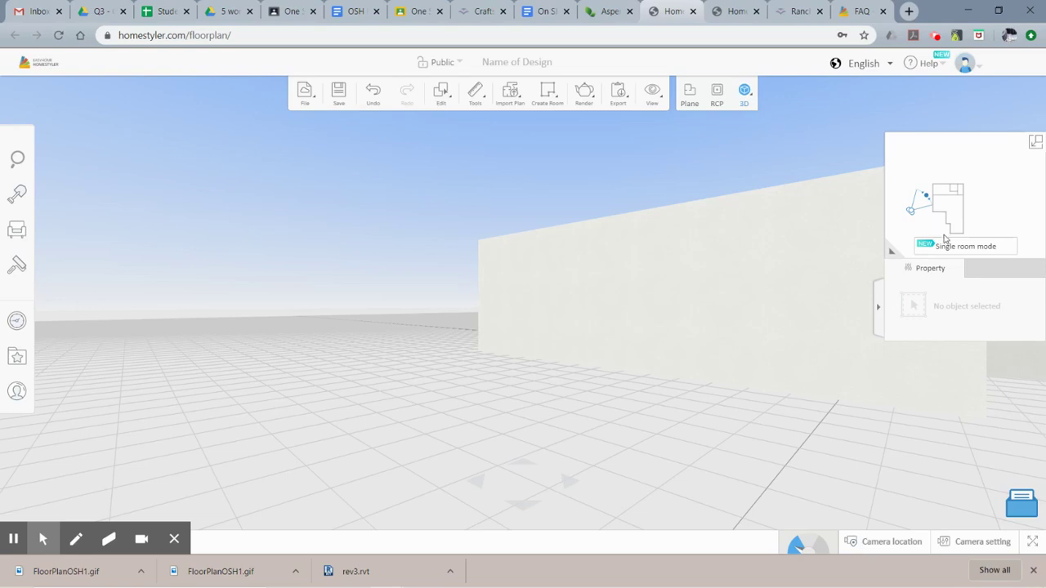
- Set the camera height to 15' 0" and orbit the 3D view left
left_click(946, 544)
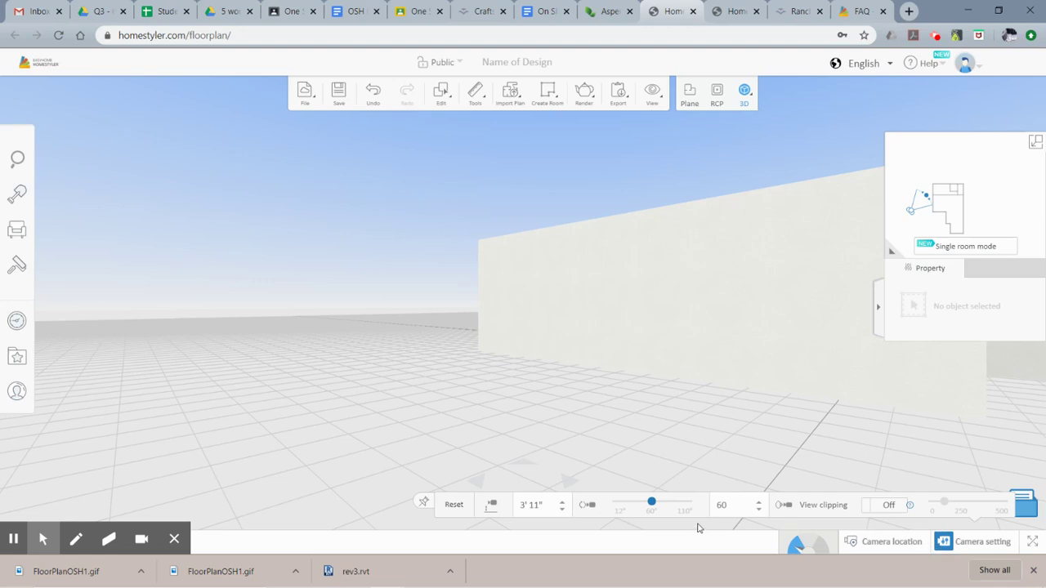
left_click(542, 505)
type("15")
key("Return")
left_click_drag(695, 416, 642, 341)
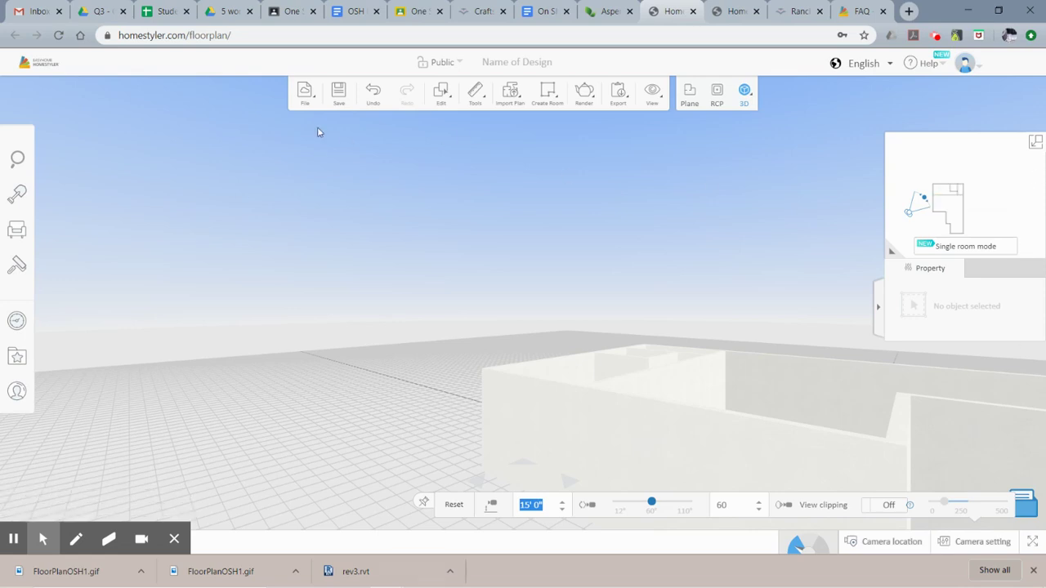
- Save the design as Public 'OSH-MsG', described 'One story house from floor plans on line'
left_click(338, 101)
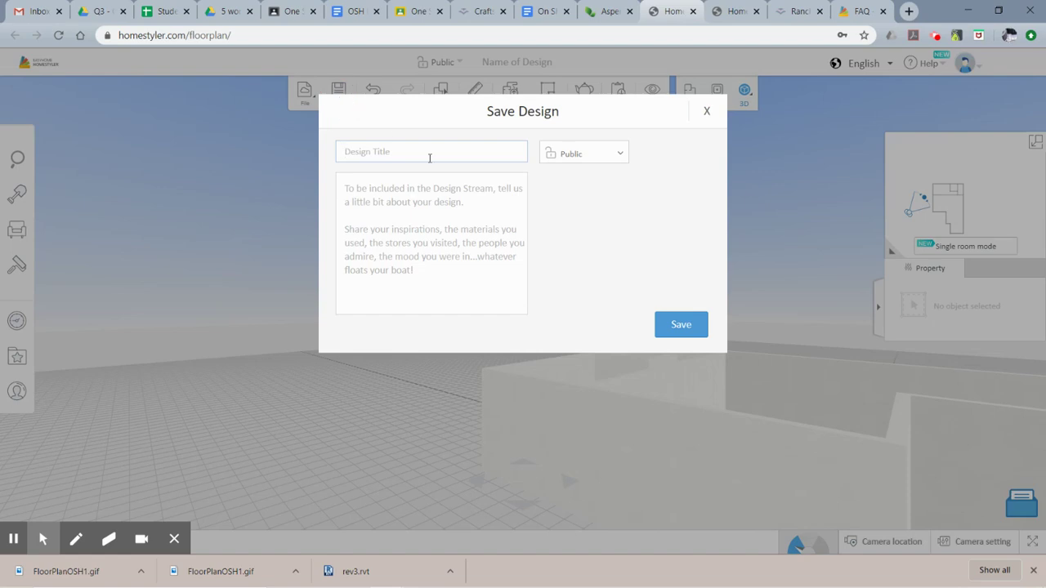
type("OSH-MsG")
left_click(416, 201)
type("One")
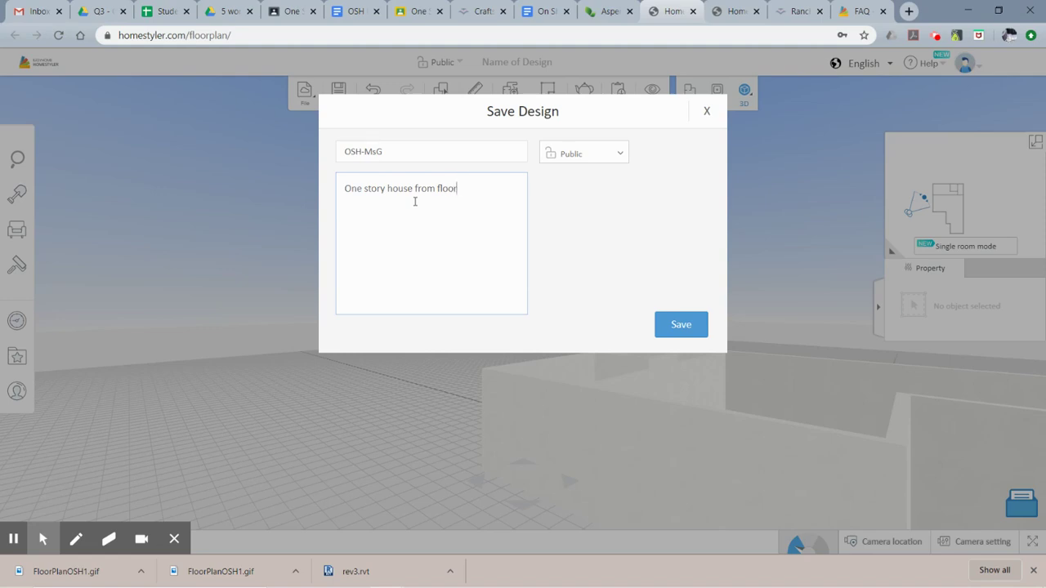
type(" pa")
left_click(572, 166)
left_click(572, 170)
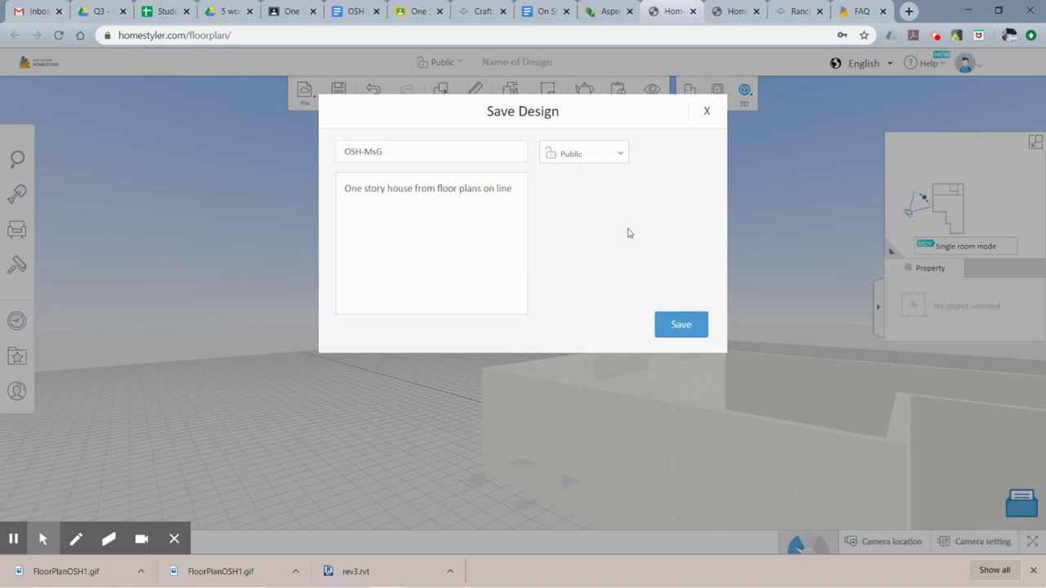
left_click(674, 324)
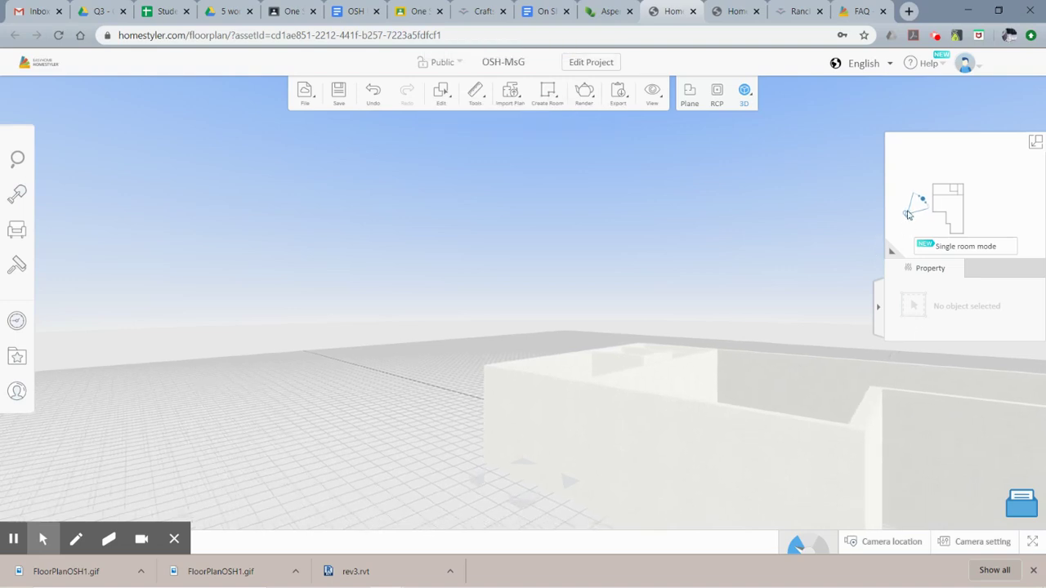
- Switch to the 2D floor plan showing the carport and bedrooms
left_click(1034, 146)
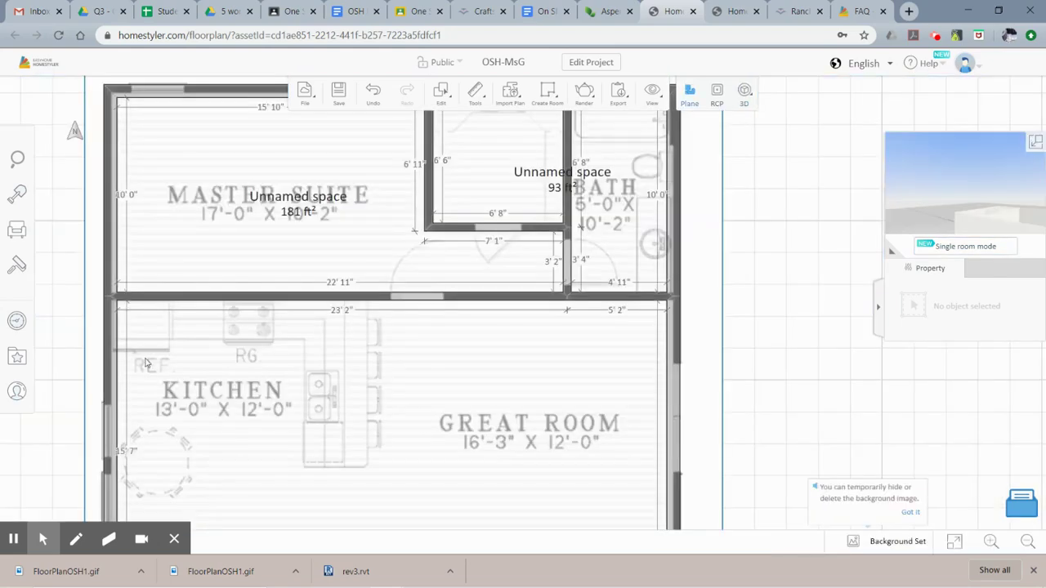
scroll(314, 396, "down", 1)
left_click_drag(314, 396, 420, 178)
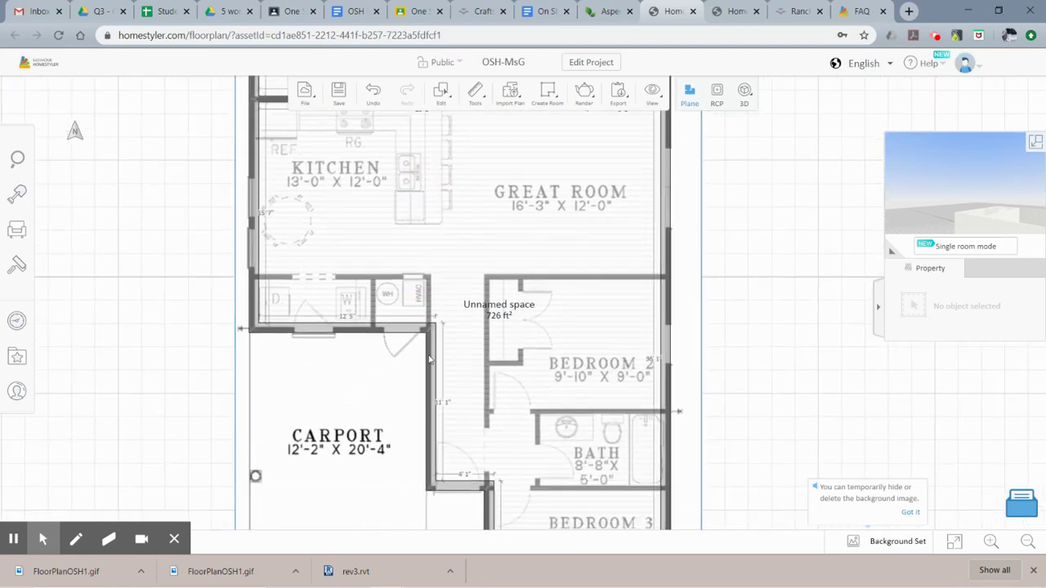
scroll(431, 323, "up", 2)
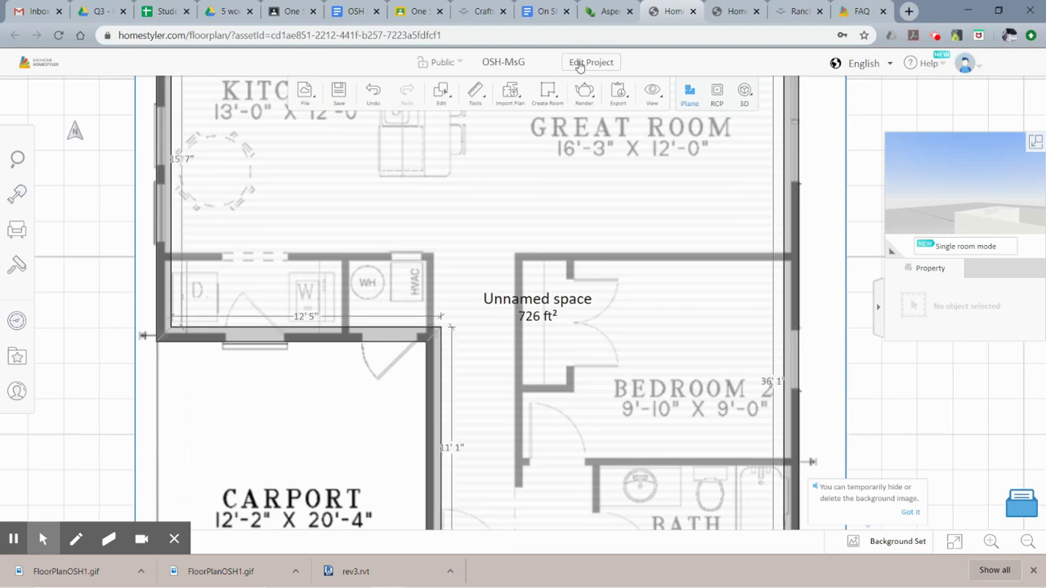
- Enclose the laundry strip as a 36 ft² room and begin a wall beside the entry
mouse_move(547, 90)
left_click(615, 124)
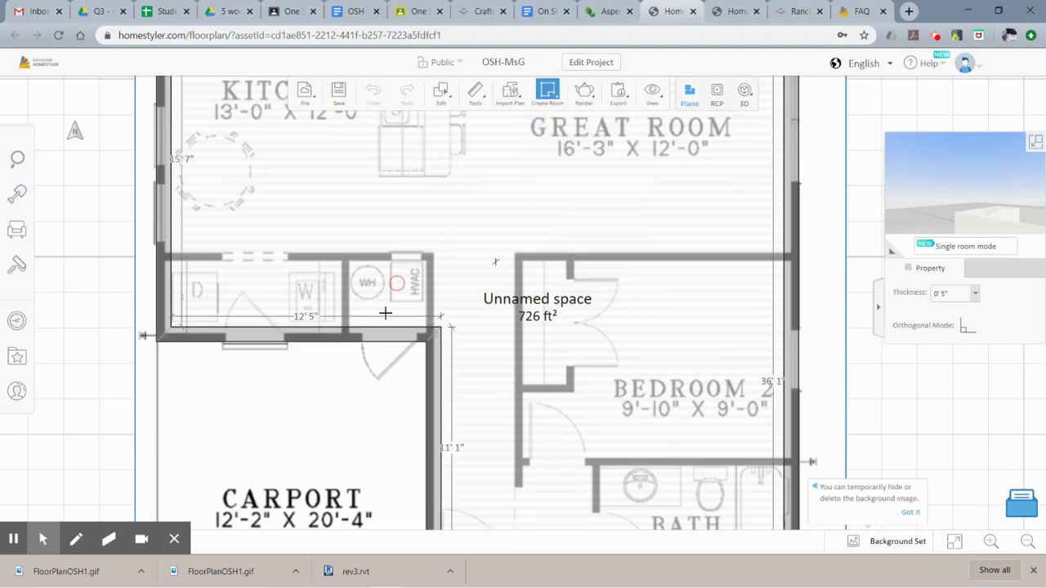
left_click(559, 198)
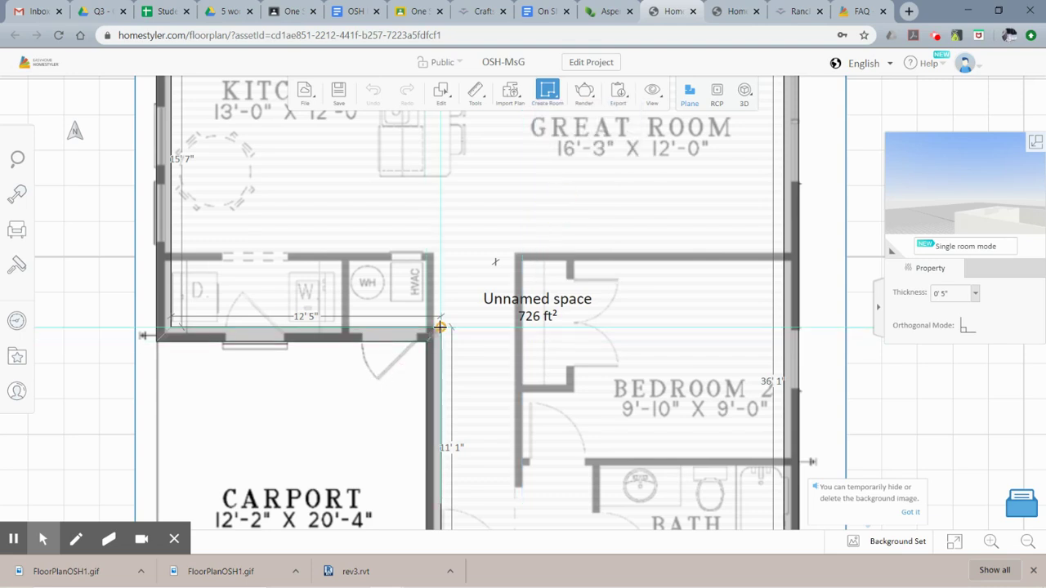
left_click(440, 327)
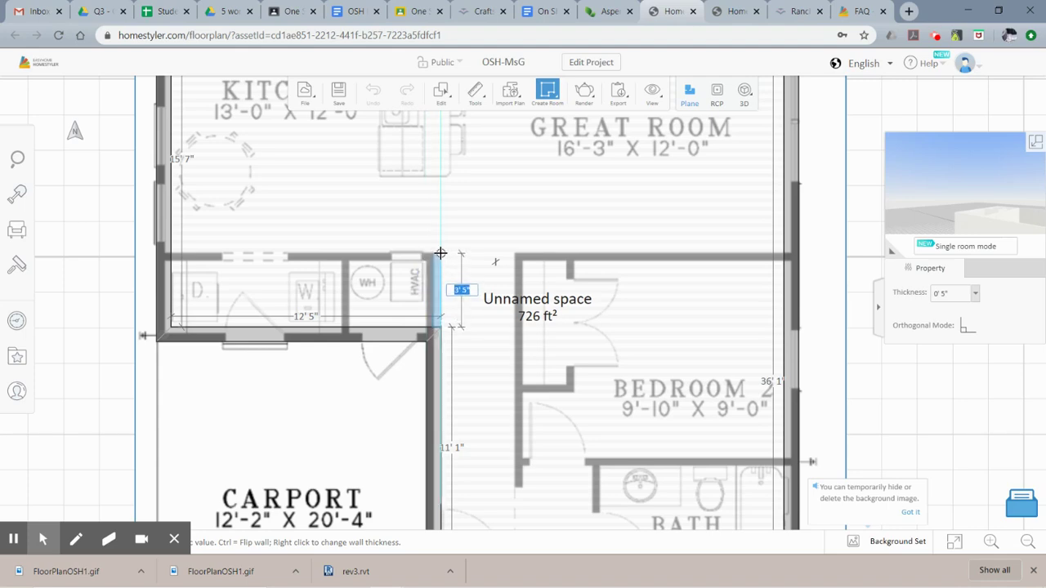
left_click(438, 253)
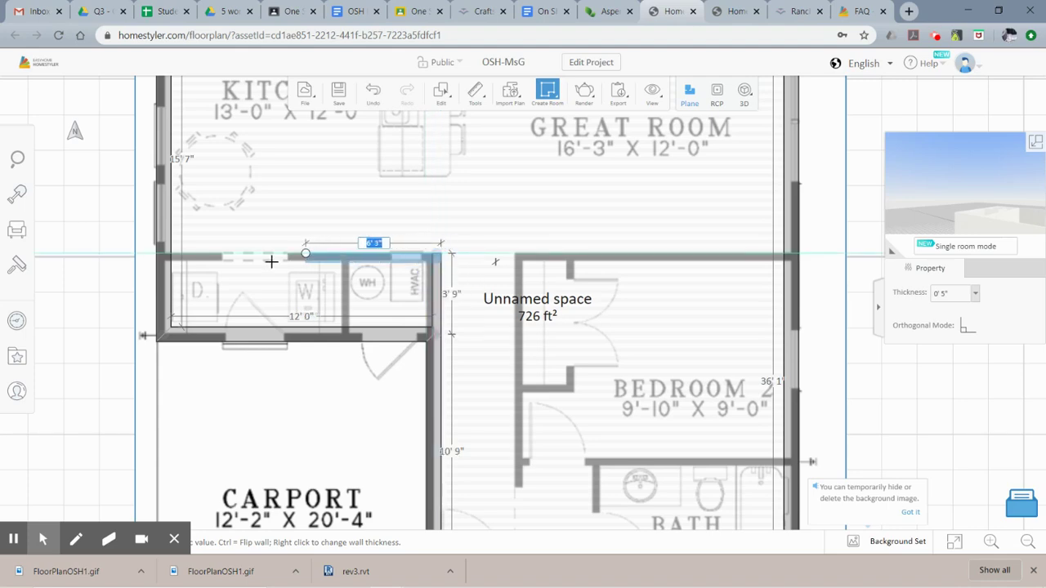
left_click(169, 254)
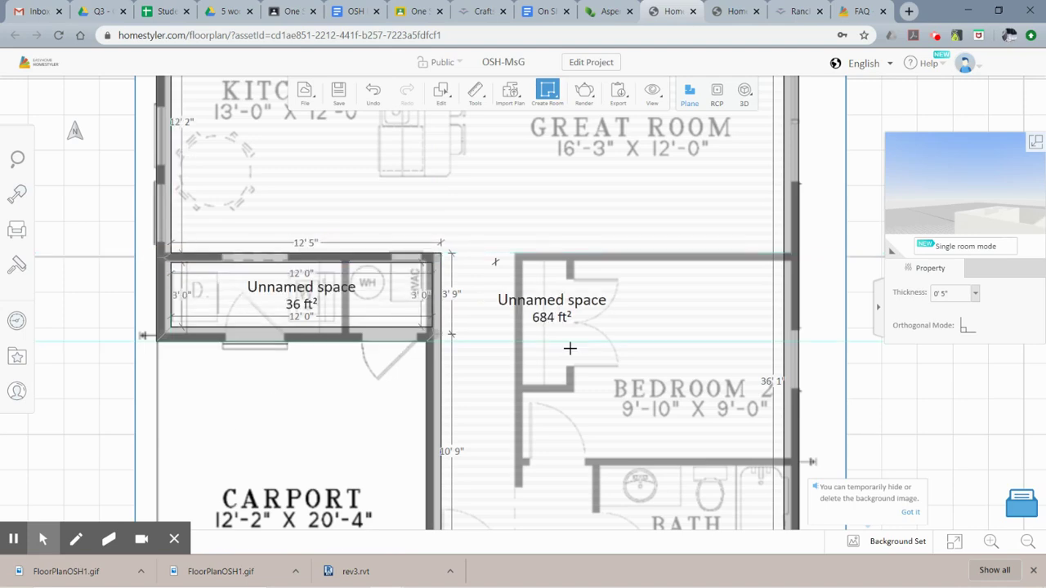
left_click_drag(566, 299, 563, 136)
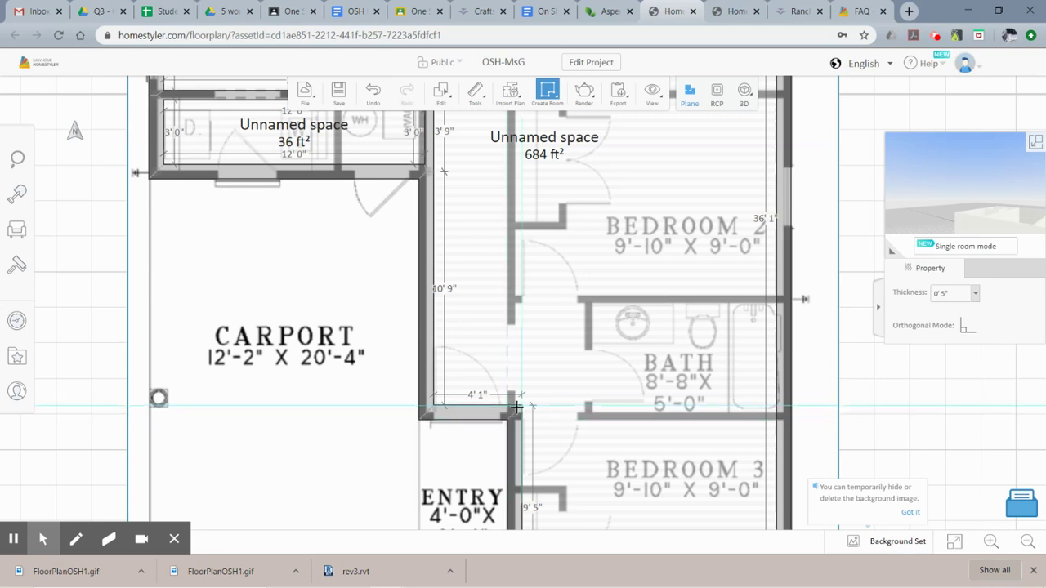
left_click(520, 401)
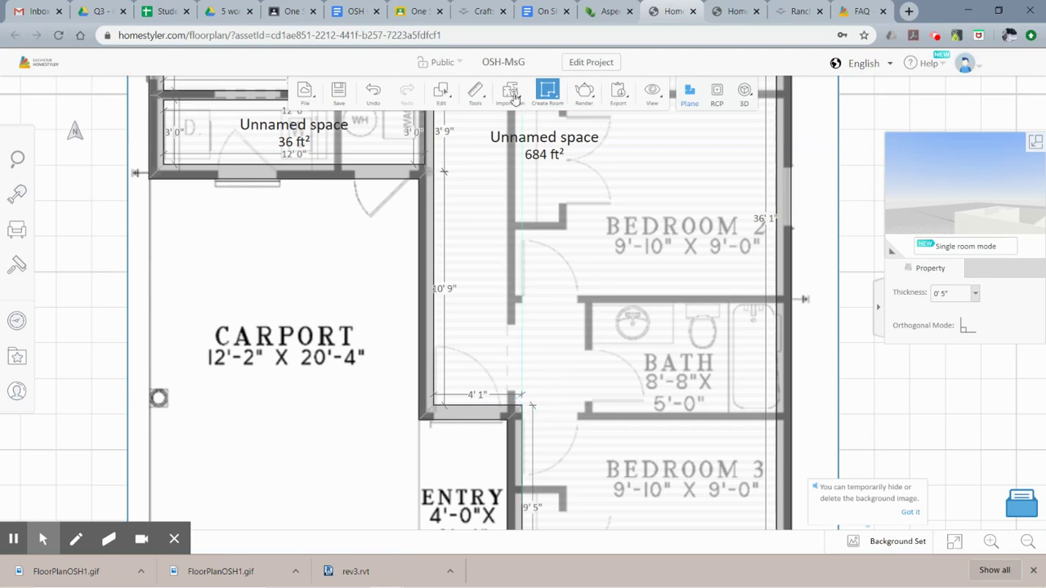
- Draw an 11' 9" wall from the corner left of the bath to the right exterior wall
left_click(547, 90)
left_click(605, 140)
left_click(777, 410)
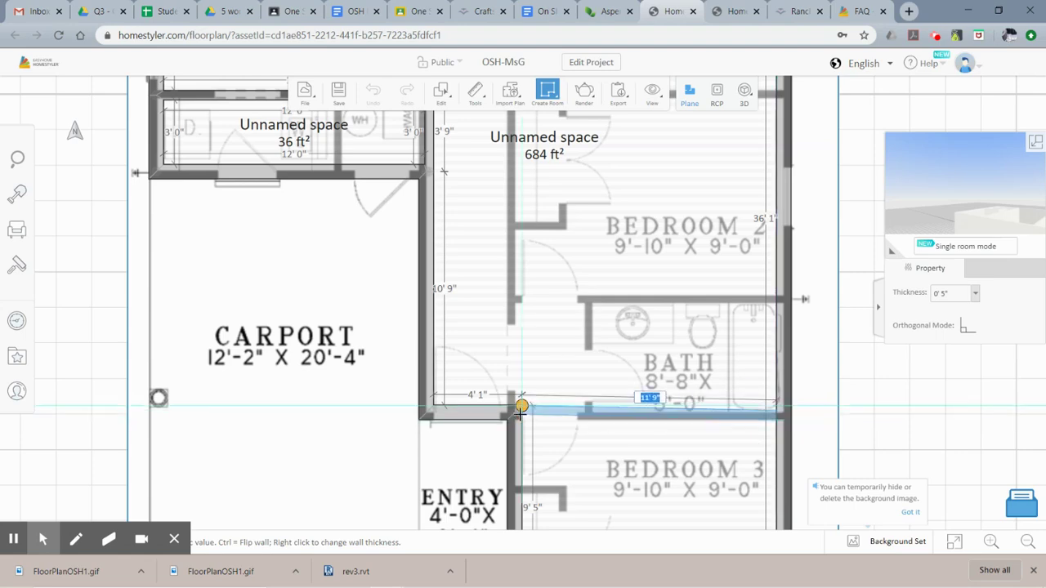
scroll(521, 409, "up", 2)
key("Escape")
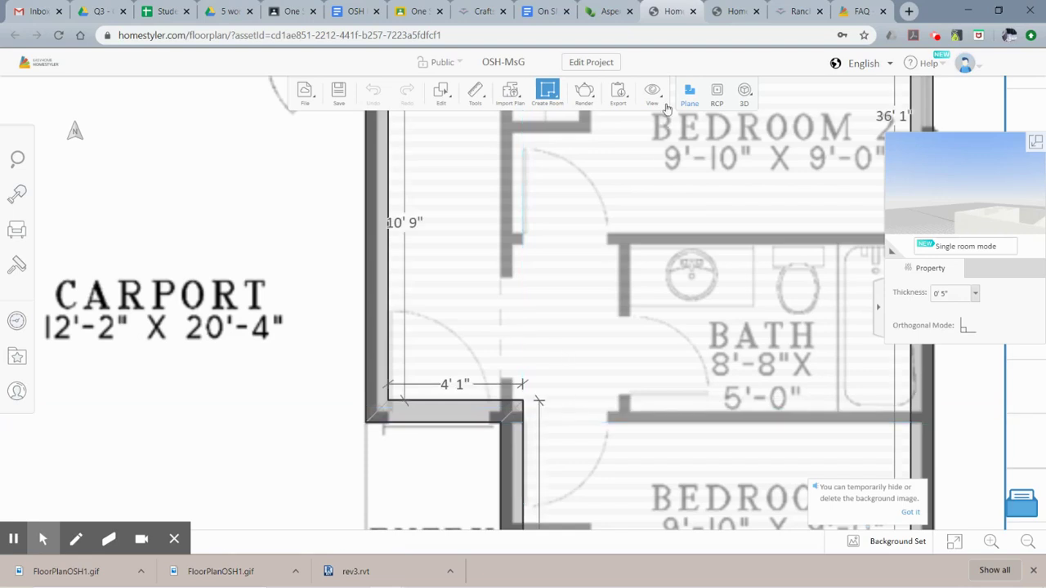
mouse_move(583, 90)
mouse_move(557, 105)
left_click(614, 123)
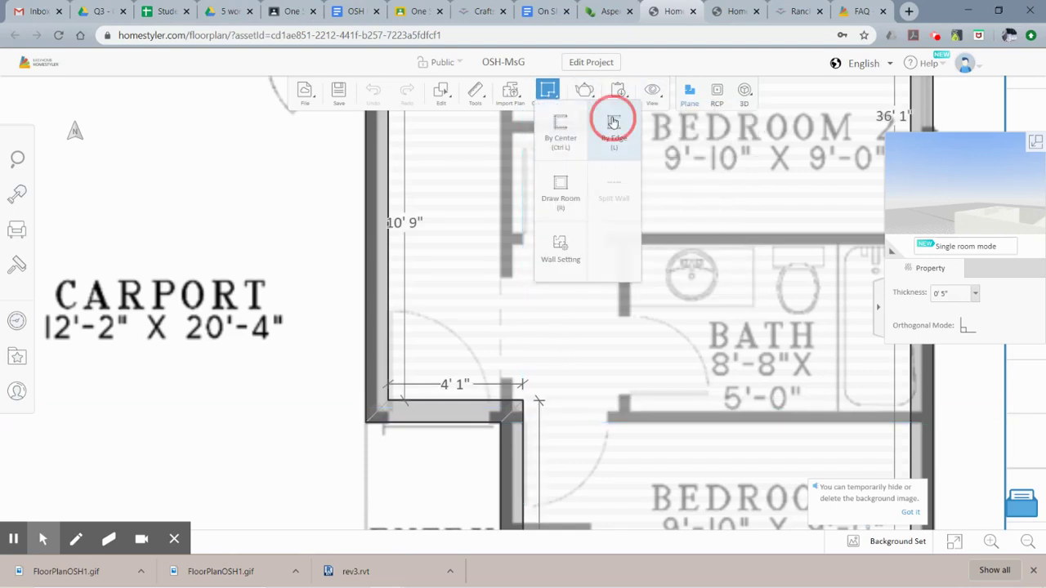
left_click(523, 400)
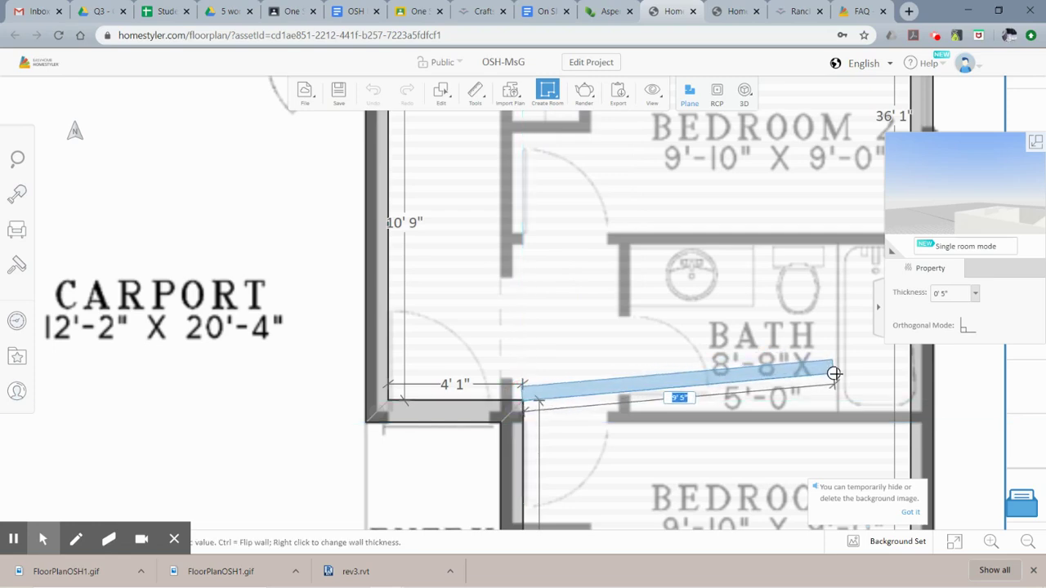
left_click(911, 402)
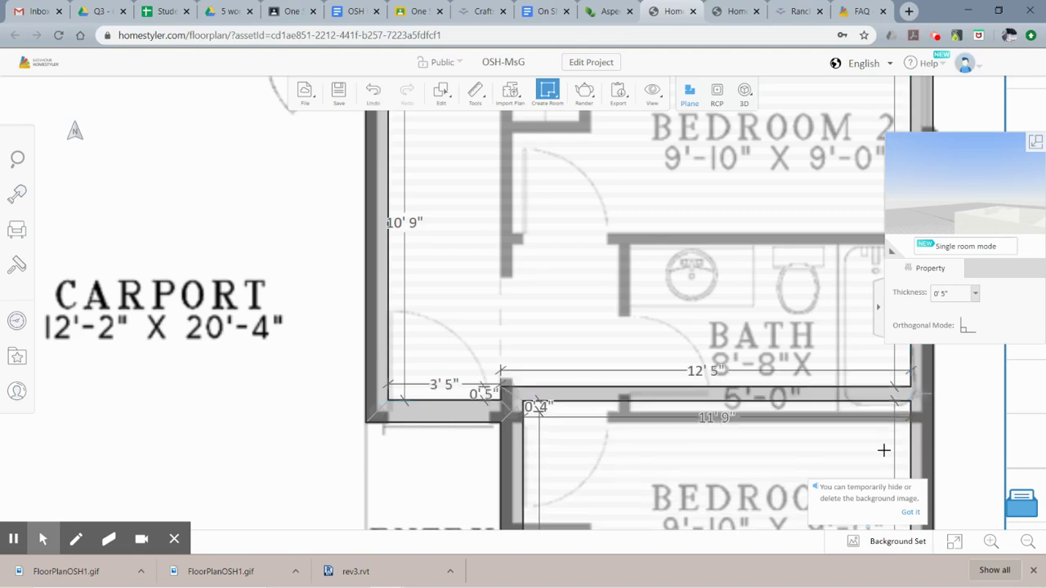
key("Escape")
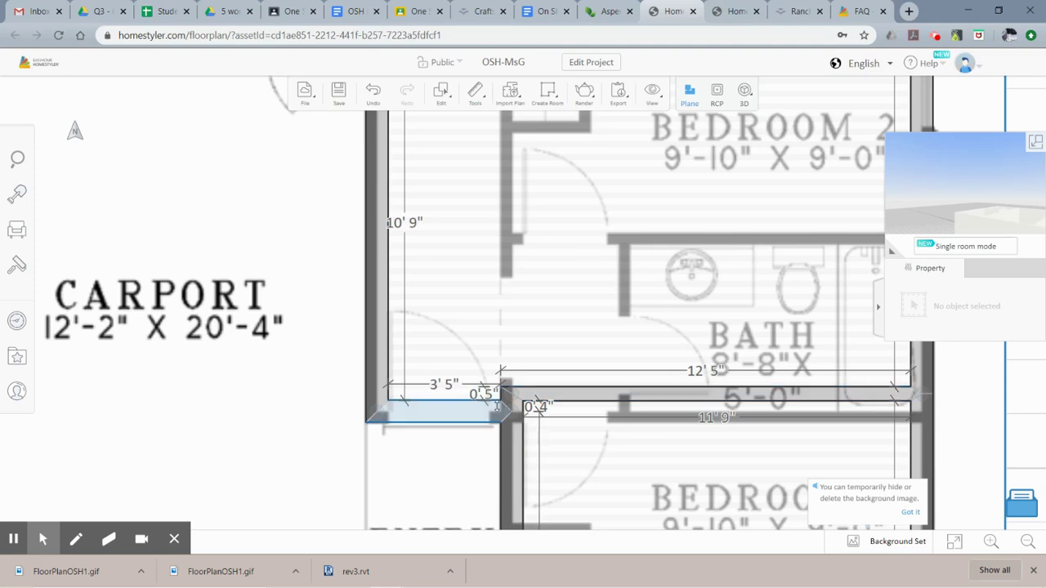
- Drag the new wall below the bath to line up with the bath's bottom edge
scroll(607, 378, "up", 2)
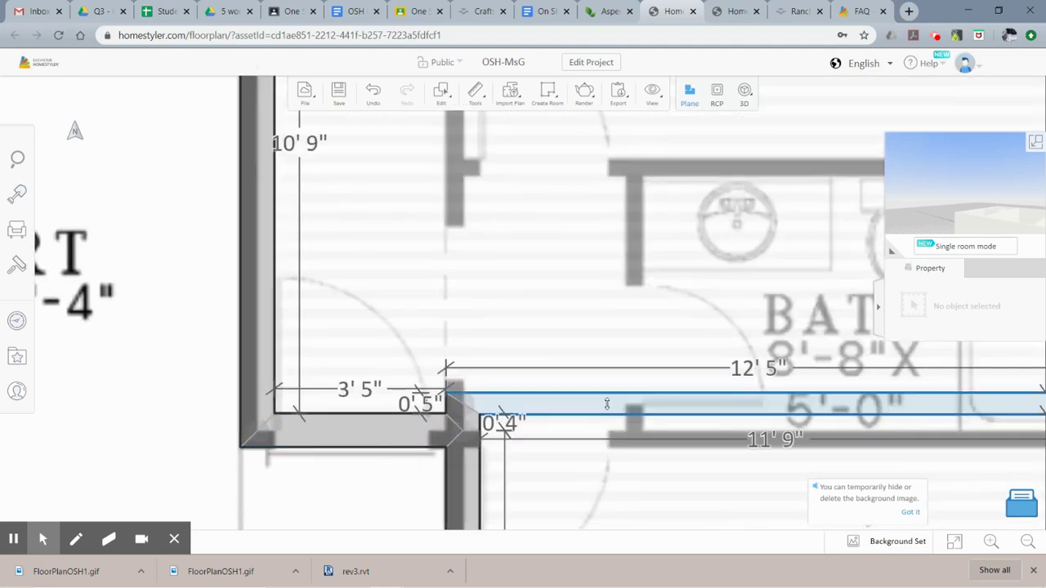
left_click(605, 403)
left_click(551, 426)
scroll(658, 385, "down", 2)
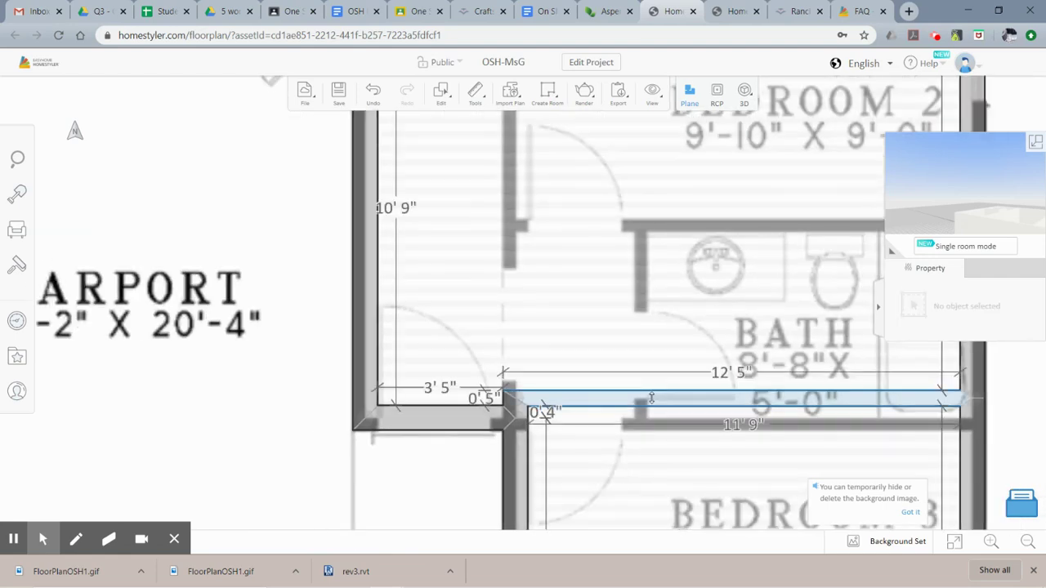
left_click_drag(654, 395, 617, 412)
scroll(498, 444, "up", 2)
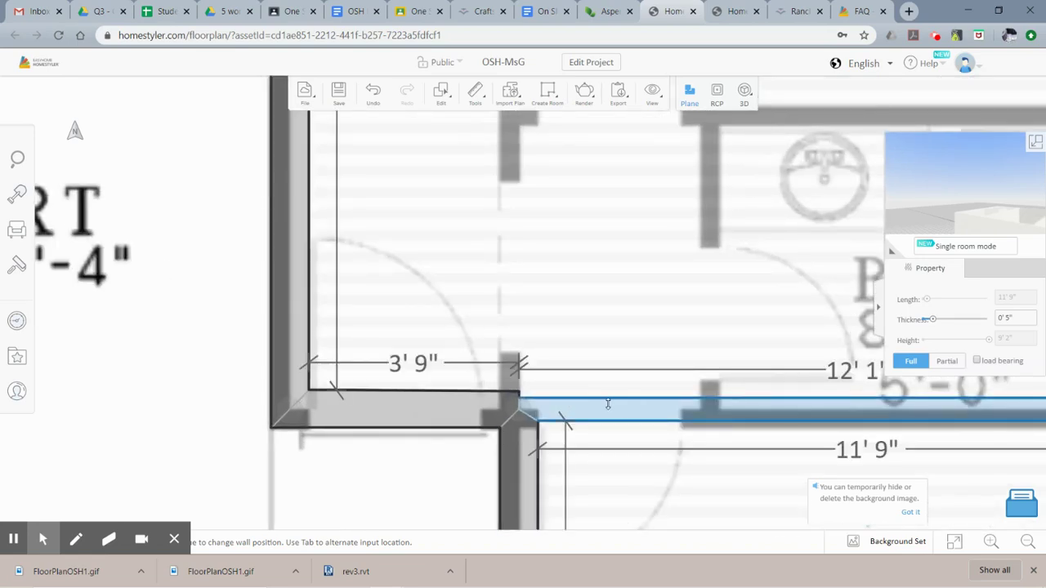
scroll(677, 419, "down", 2)
scroll(678, 413, "down", 1)
left_click_drag(677, 413, 696, 402)
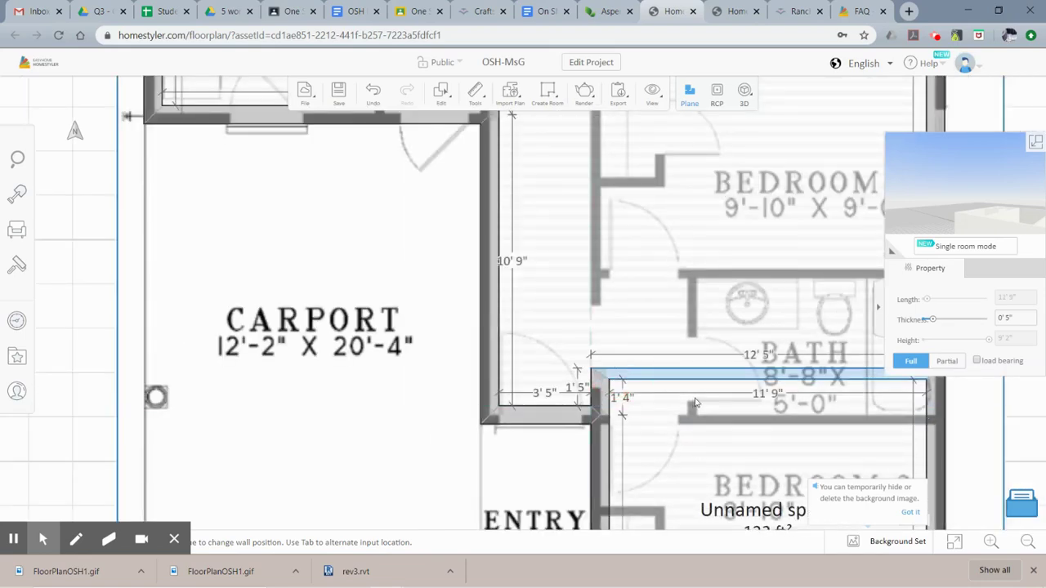
key("ctrl+z")
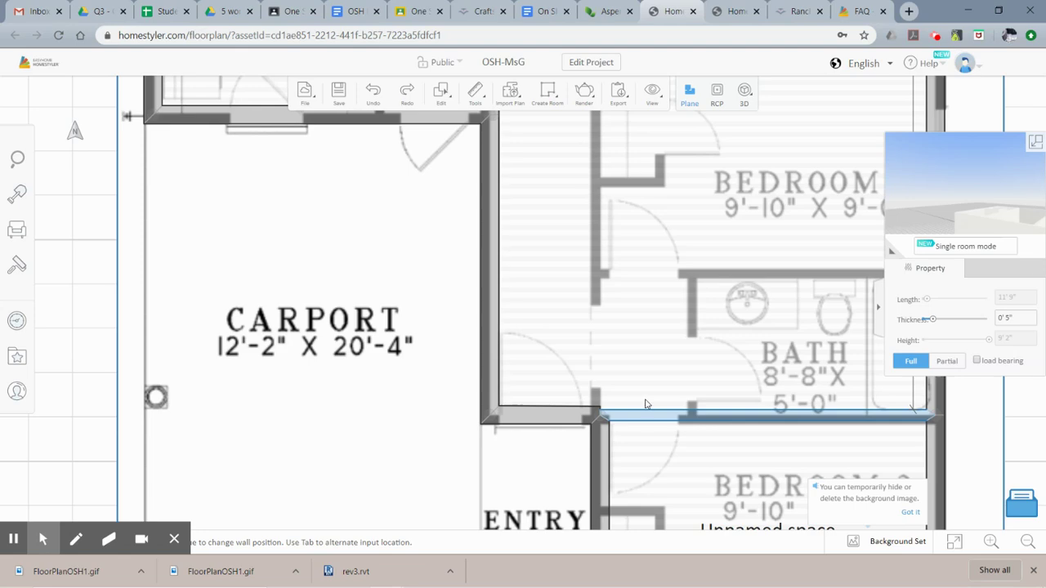
scroll(621, 384, "up", 3)
scroll(547, 368, "up", 1)
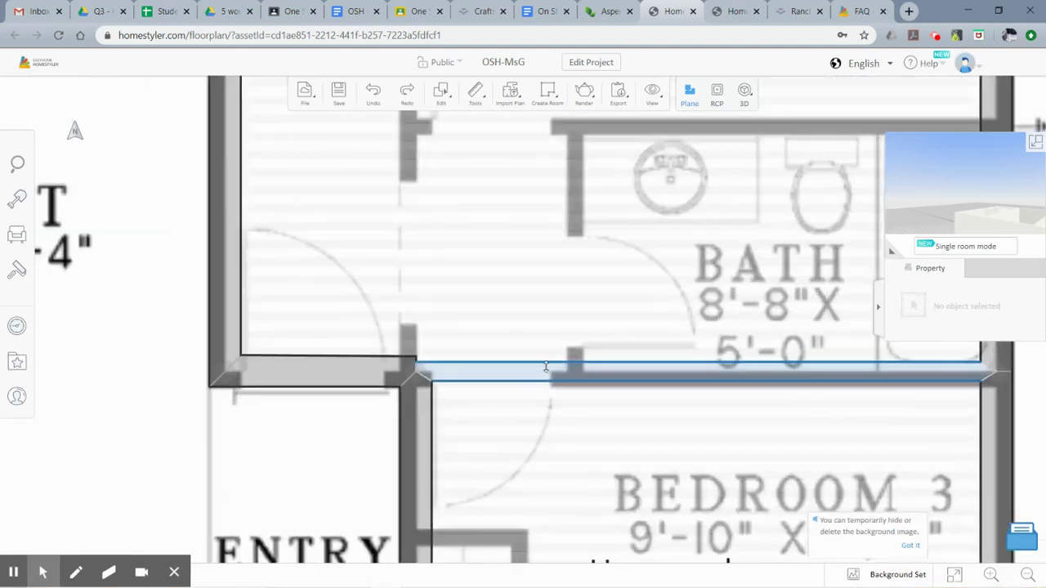
left_click_drag(546, 368, 549, 352)
scroll(521, 377, "down", 1)
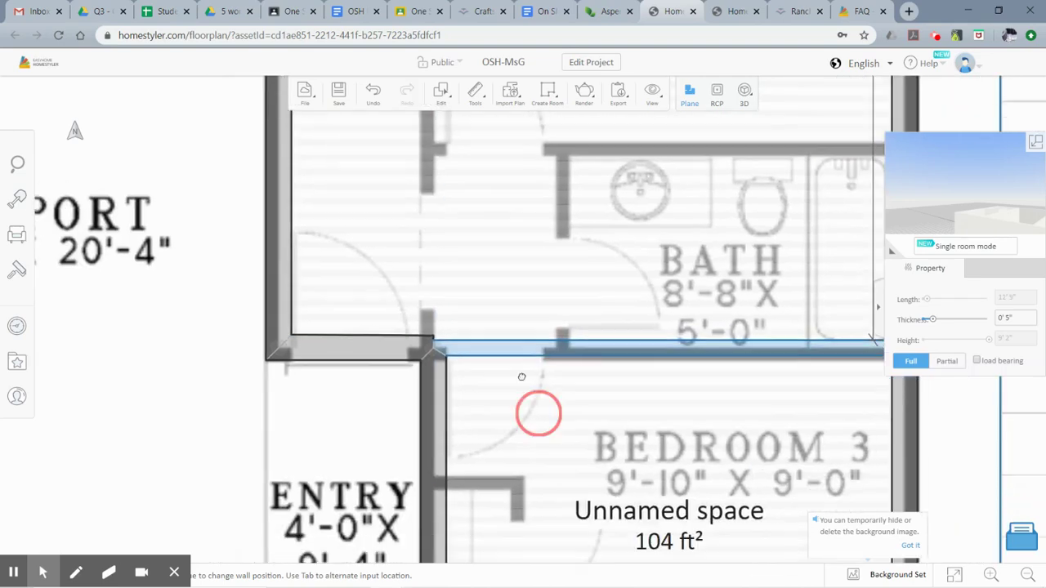
scroll(506, 327, "down", 1)
scroll(485, 287, "down", 1)
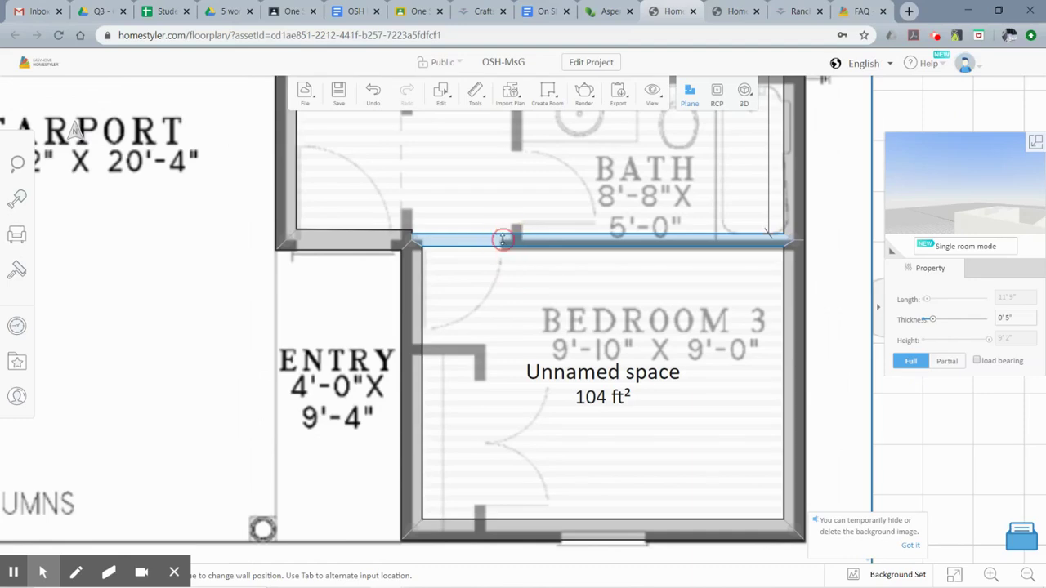
- Set Bedroom 3's depth dimension to 9'0"
left_click_drag(502, 238, 522, 239)
left_click(431, 382)
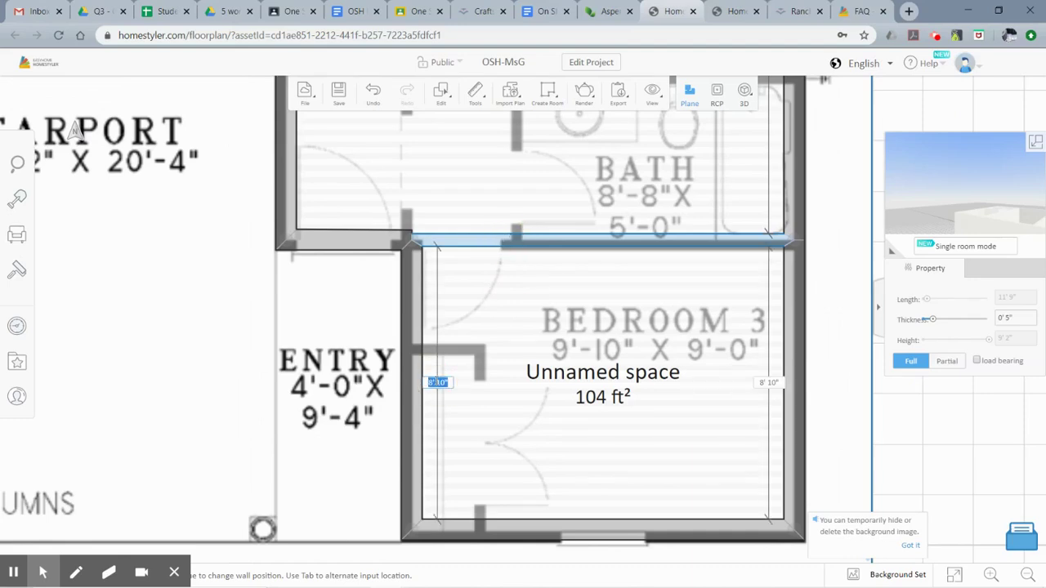
key("BackSpace")
key("Return")
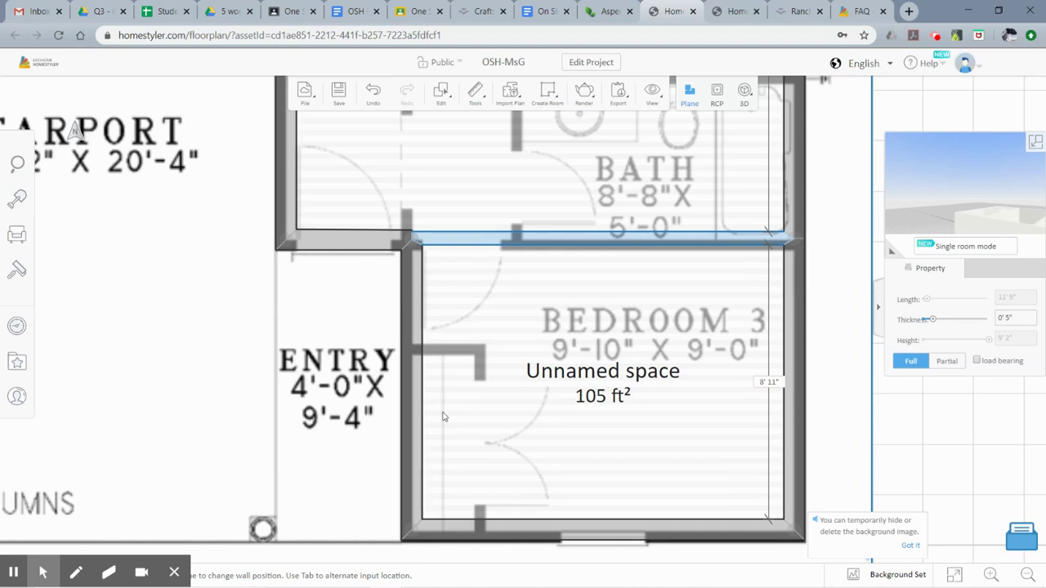
left_click(434, 329)
left_click(456, 238)
left_click(762, 381)
type("9'0")
key("Return")
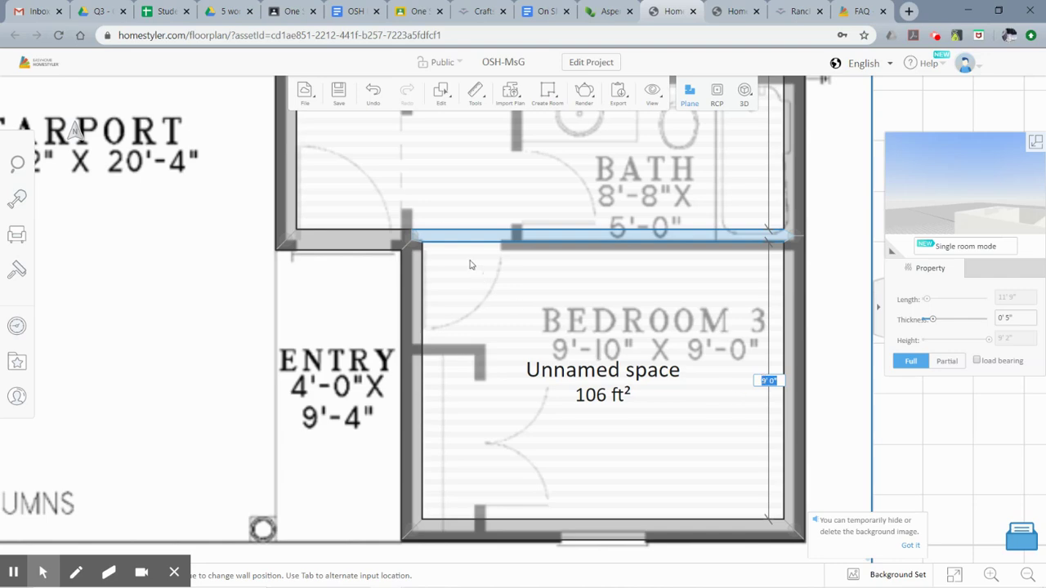
- Trace Bedroom 2 by edge as a new 165 ft² room
left_click_drag(410, 204, 409, 433)
scroll(409, 433, "down", 3)
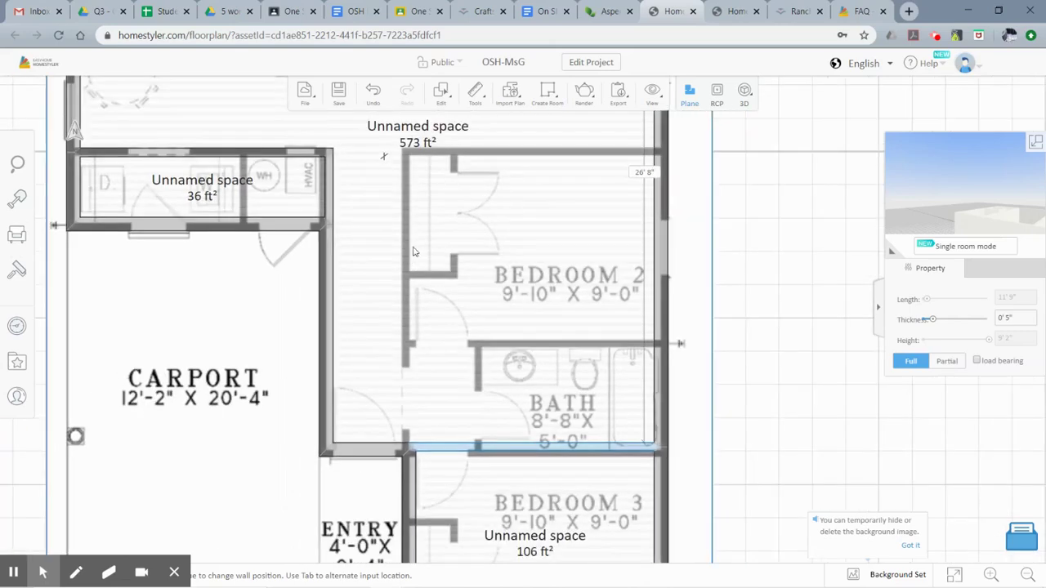
mouse_move(547, 90)
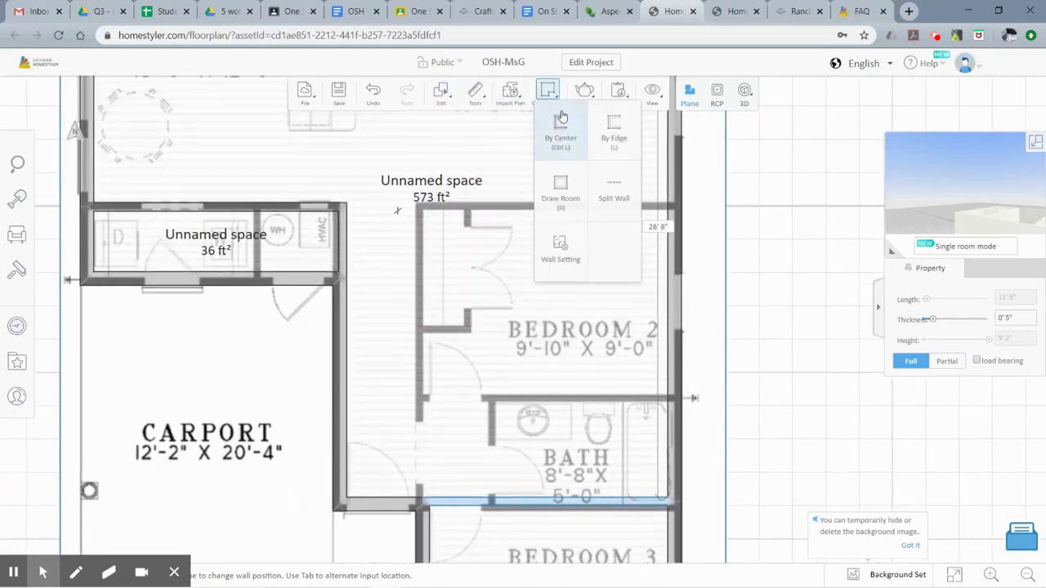
left_click(627, 152)
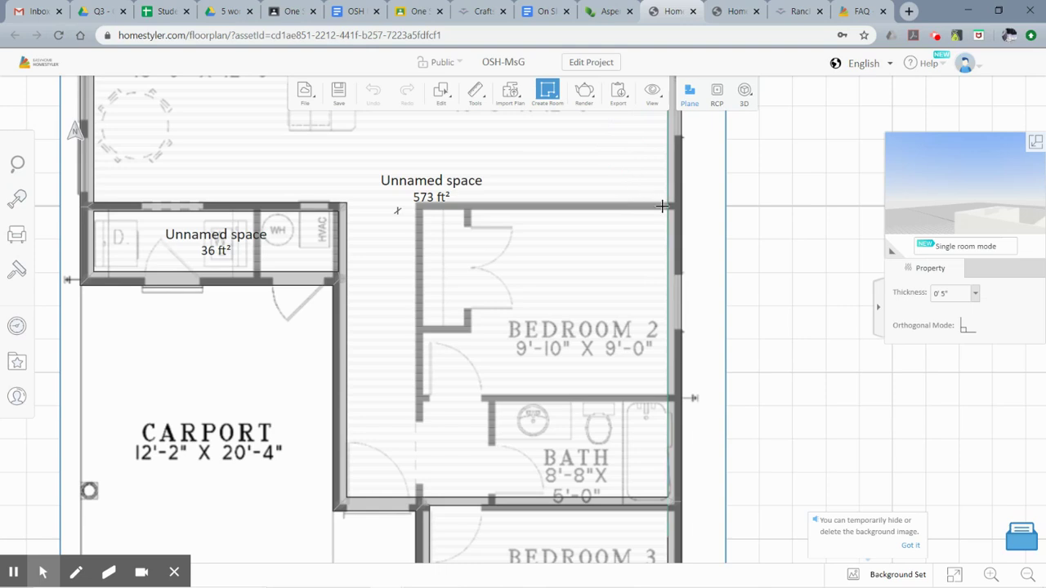
left_click(667, 207)
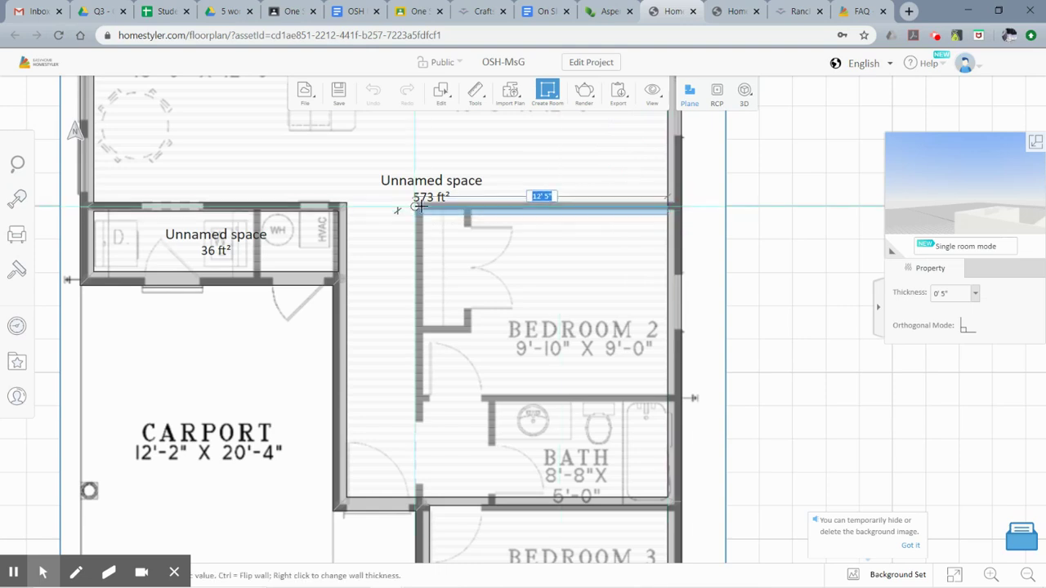
left_click(418, 207)
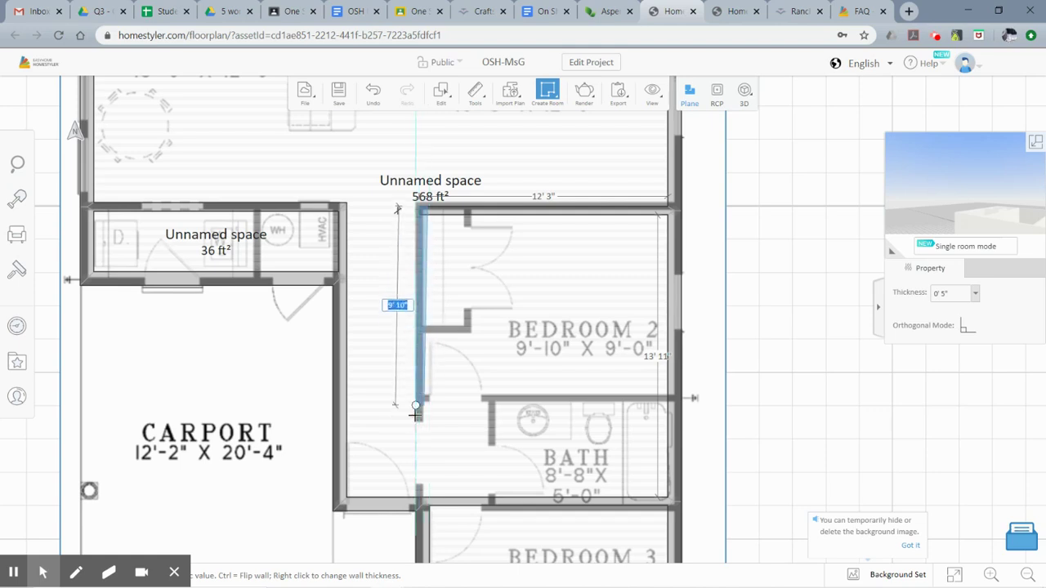
left_click(415, 497)
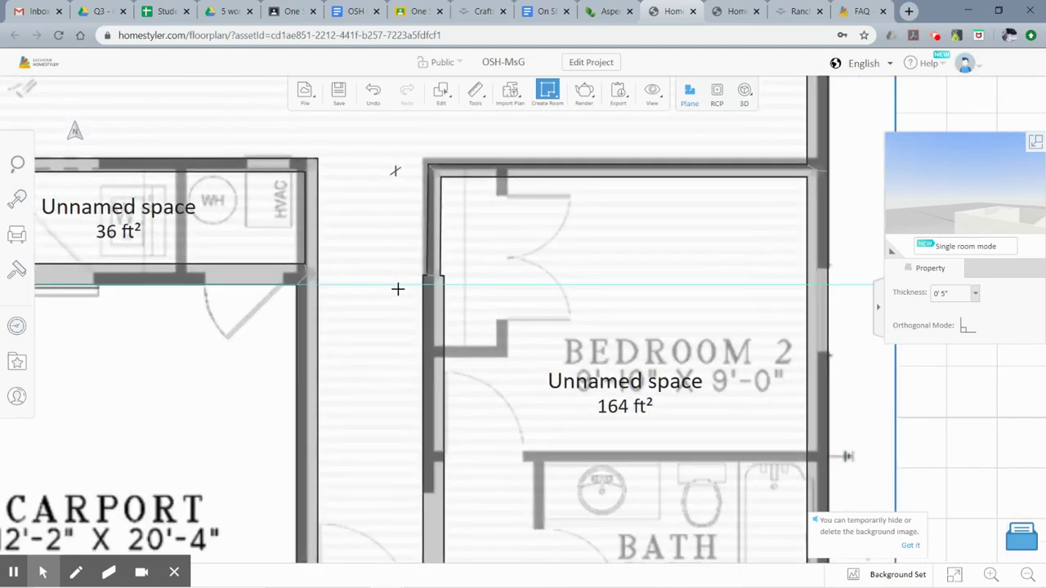
scroll(399, 382, "down", 1)
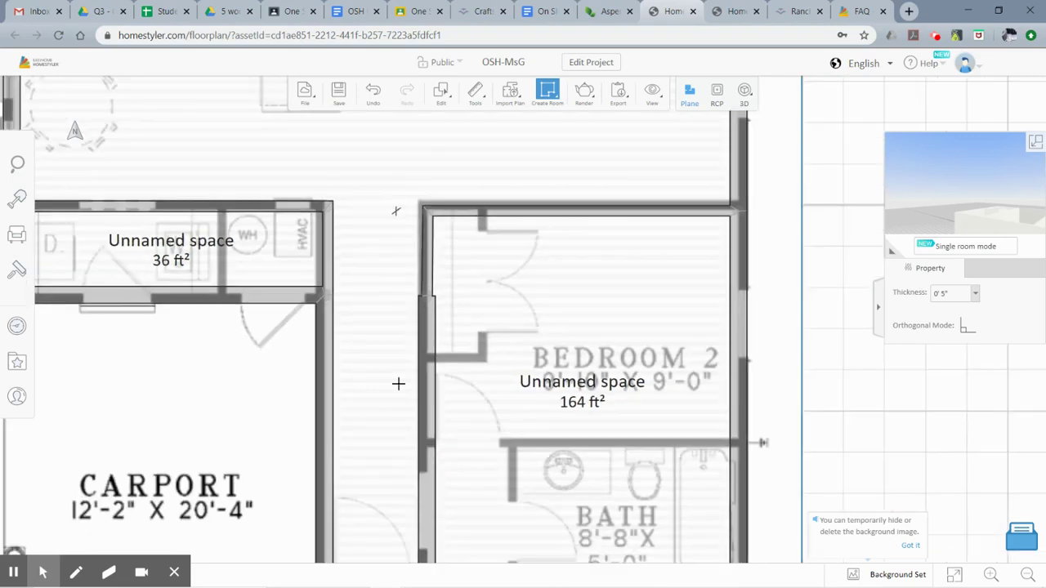
scroll(399, 383, "down", 2)
scroll(499, 276, "up", 1)
left_click(499, 276)
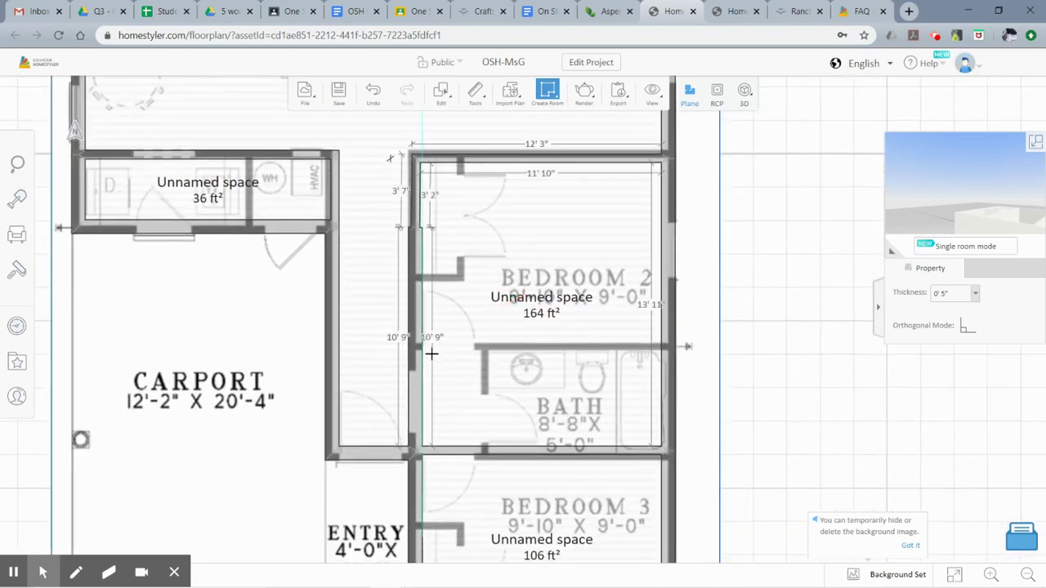
key("Escape")
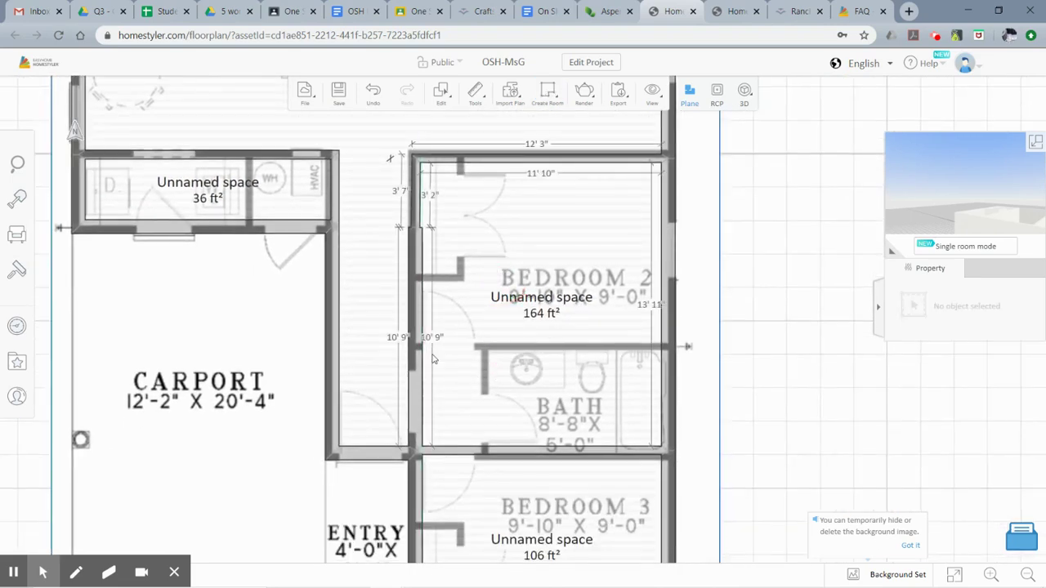
- Change the thickness of the wall between carport and Bedroom 2 to 0'5"
left_click(416, 314)
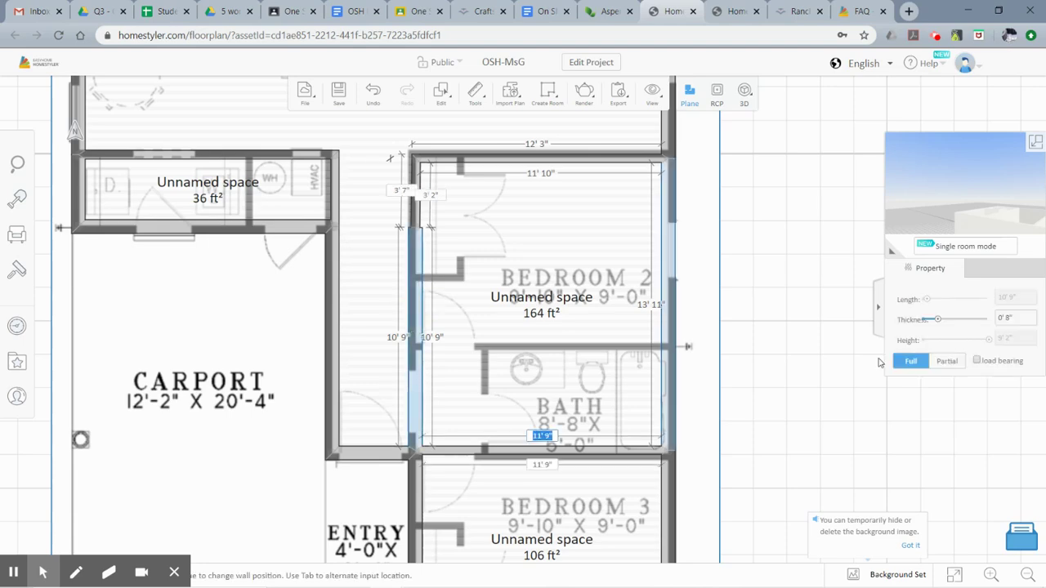
left_click(1016, 318)
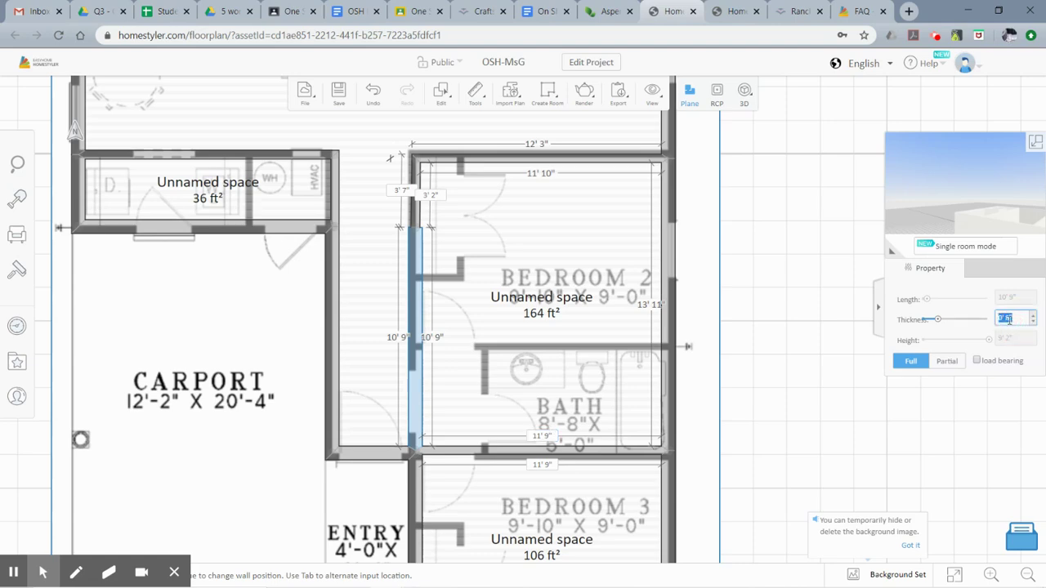
type("5")
key("Return")
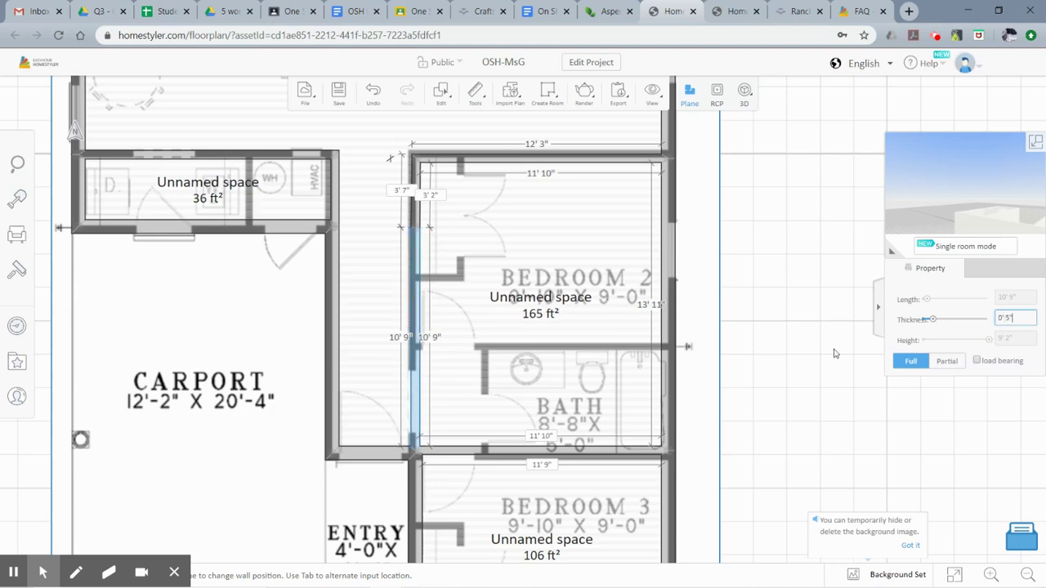
left_click(413, 204)
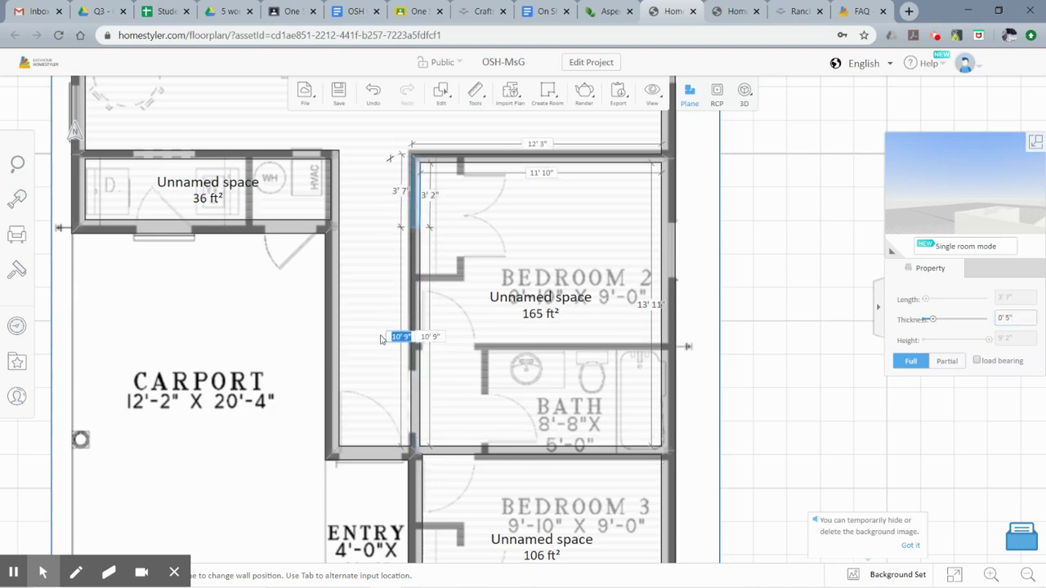
left_click(384, 333)
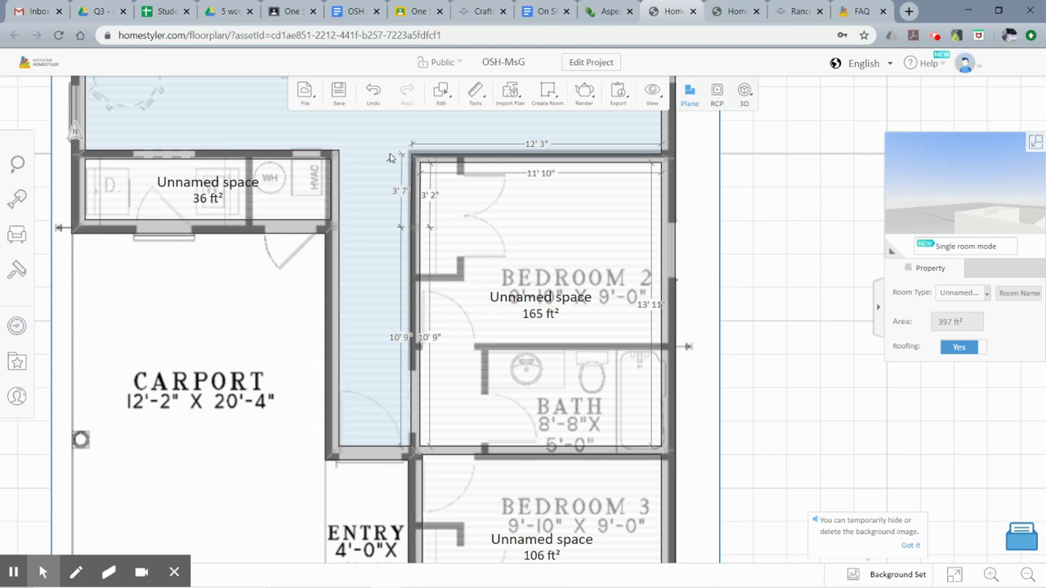
- Save the updated floor plan design
left_click(337, 92)
scroll(619, 393, "down", 1)
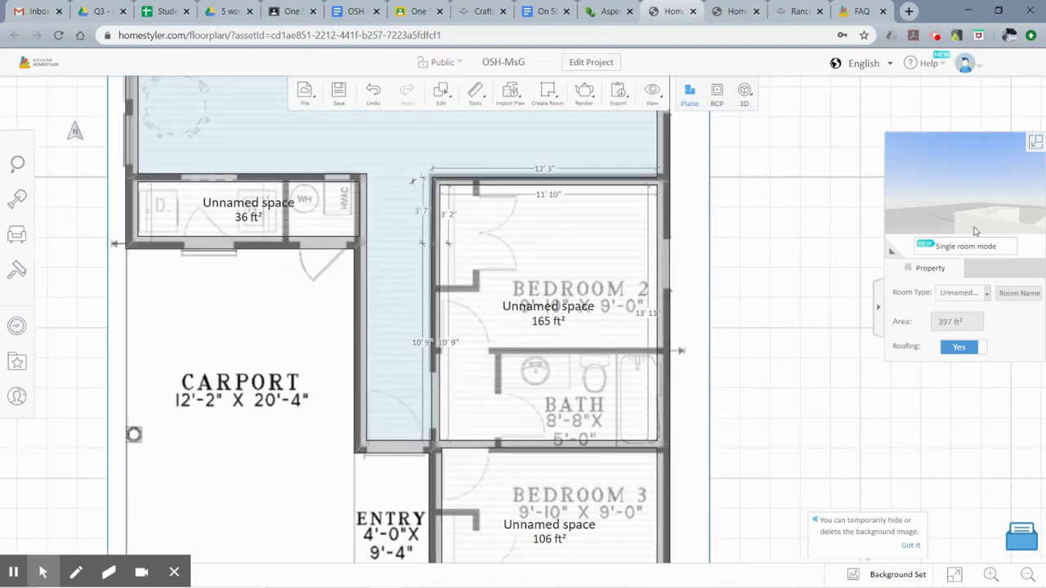
scroll(754, 180, "down", 2)
left_click_drag(752, 181, 716, 248)
scroll(712, 308, "down", 1)
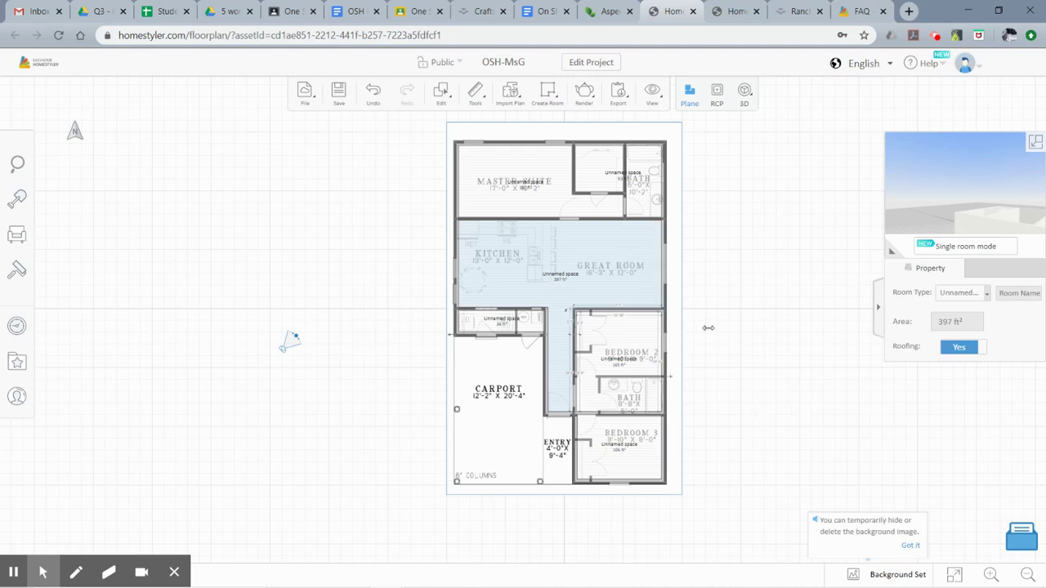
left_click(899, 576)
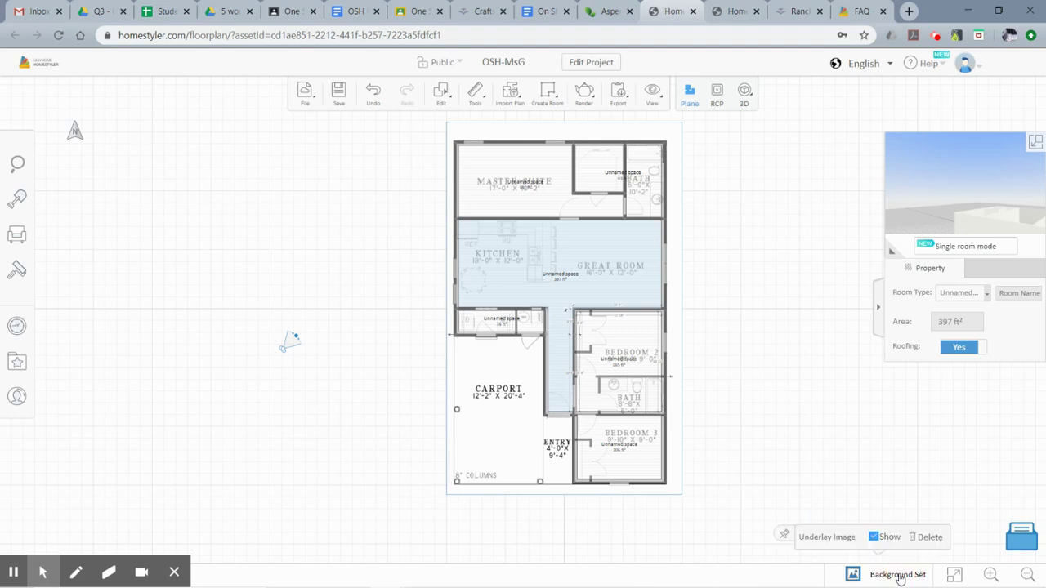
left_click(874, 537)
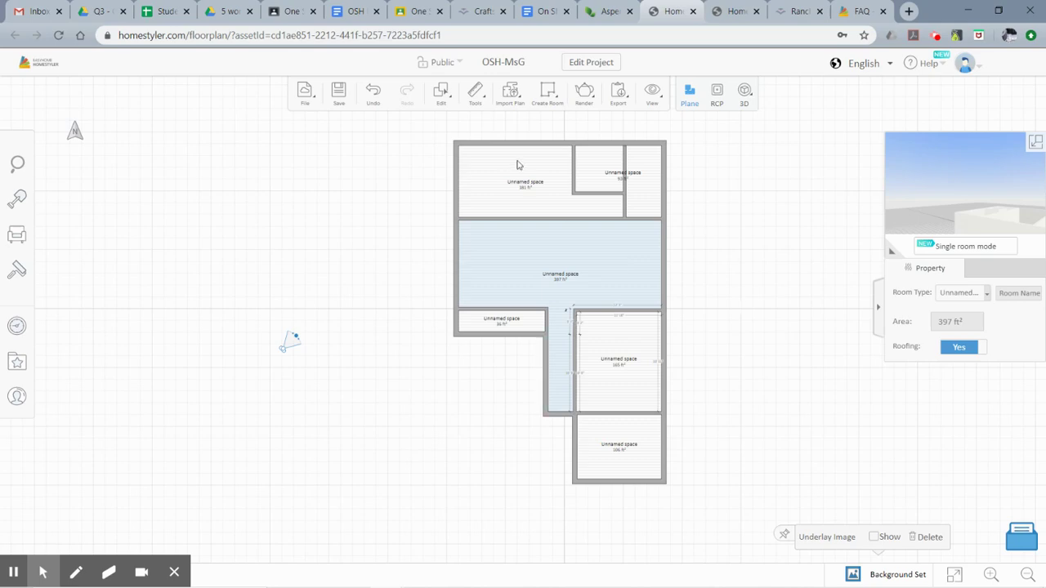
scroll(609, 184, "up", 3)
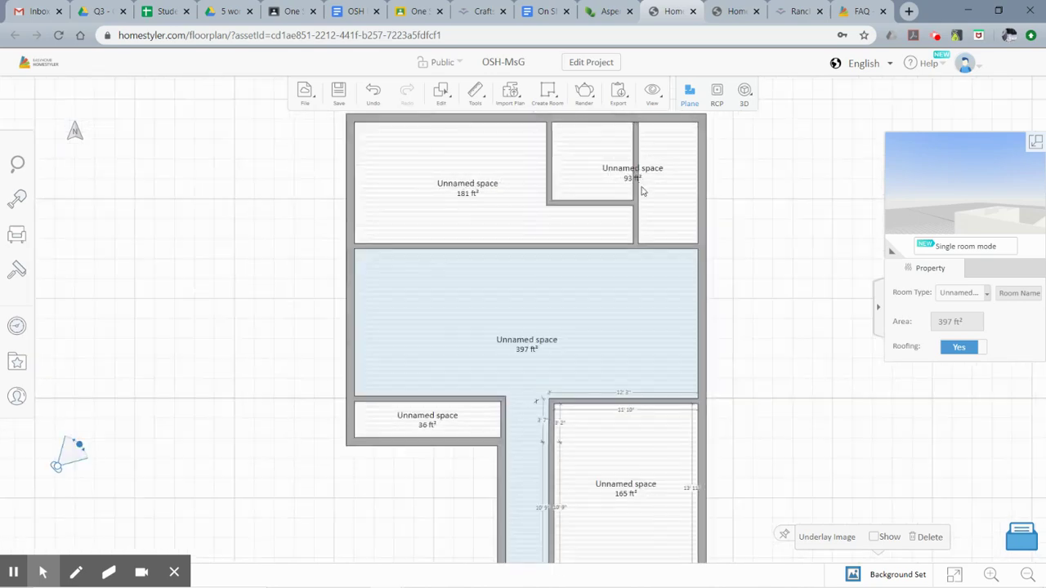
scroll(559, 280, "down", 2)
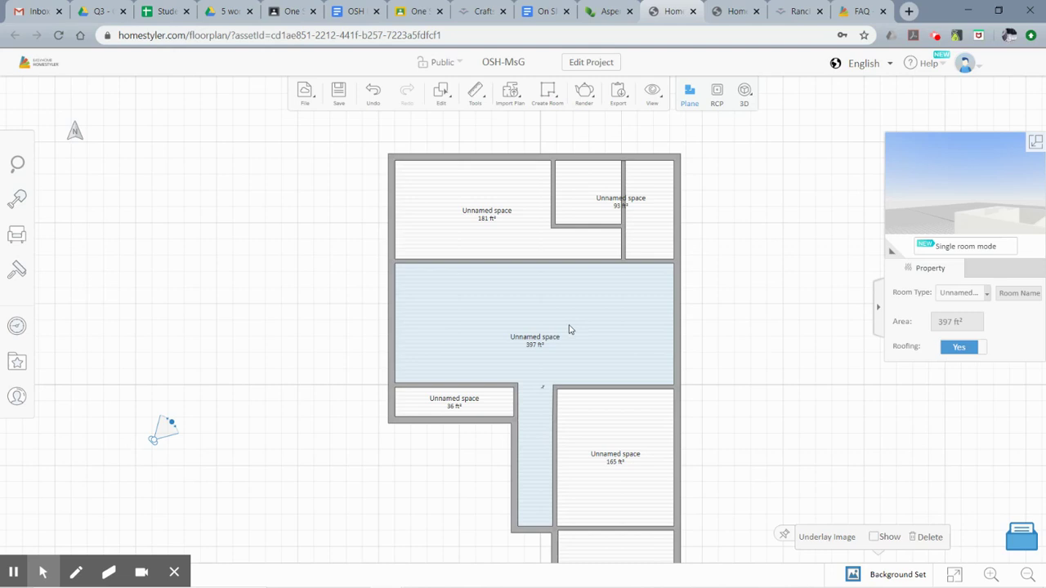
left_click(488, 219)
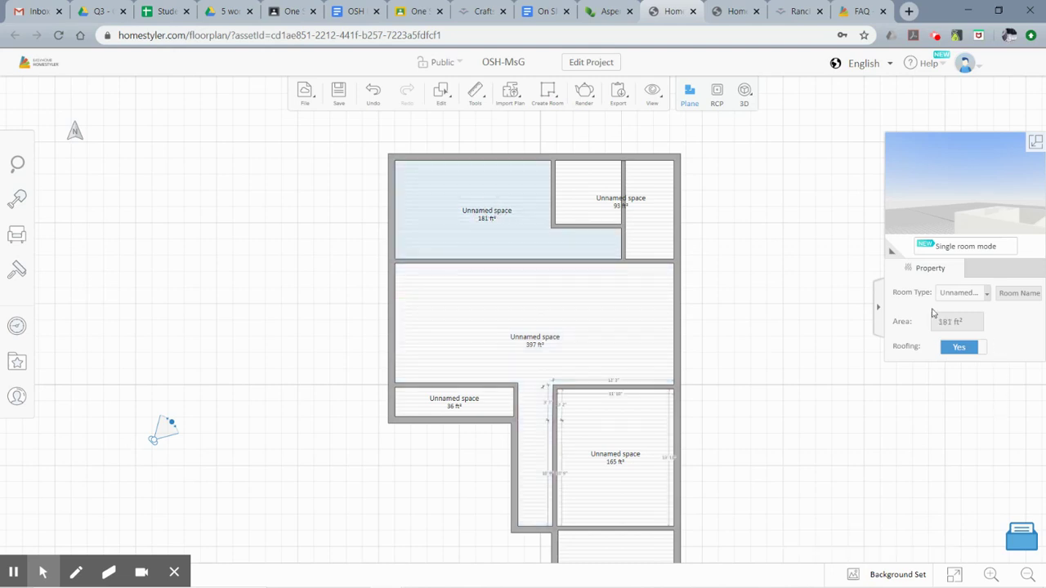
left_click(986, 295)
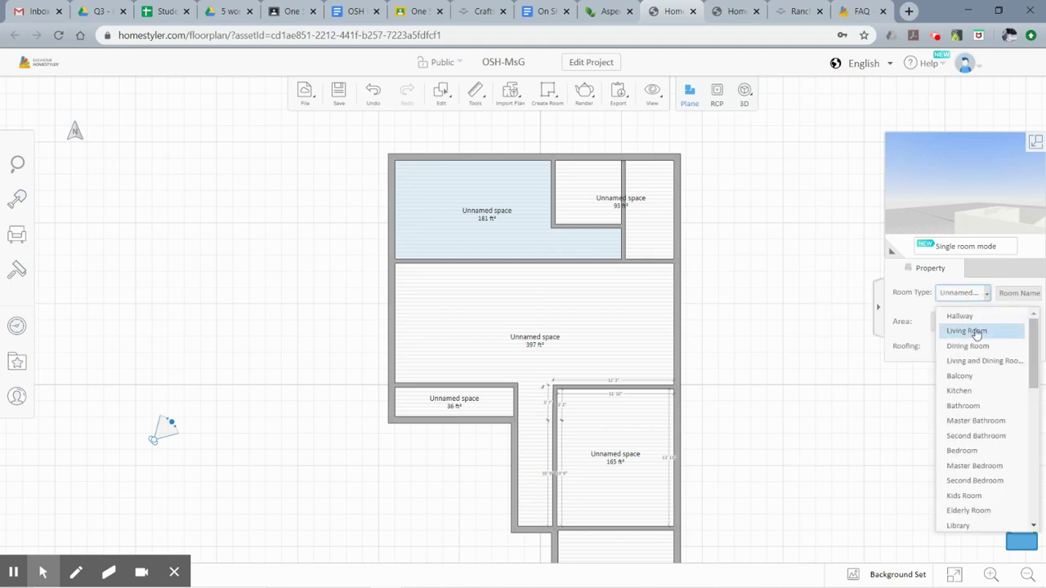
left_click(871, 371)
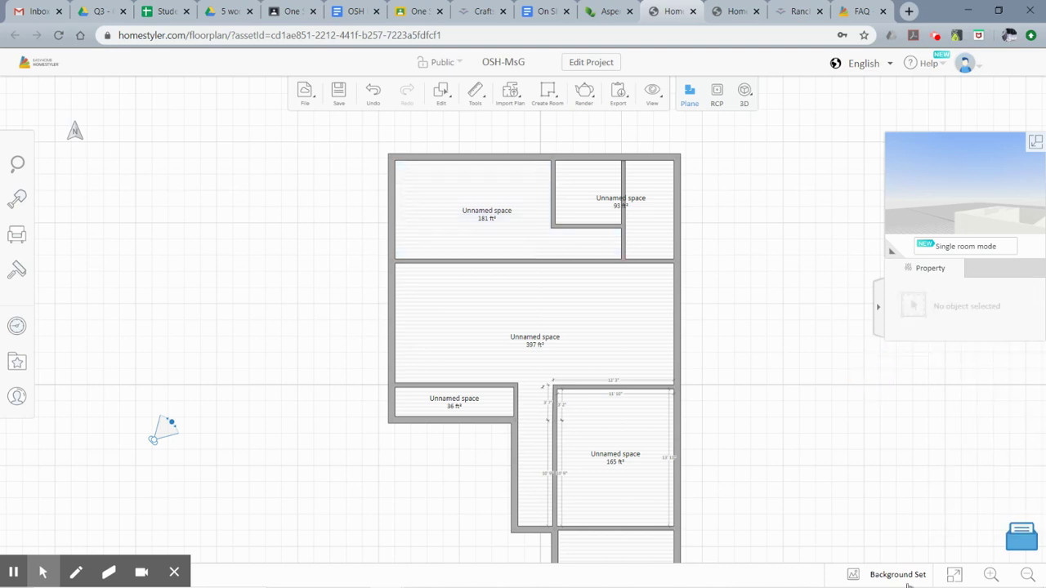
mouse_move(897, 576)
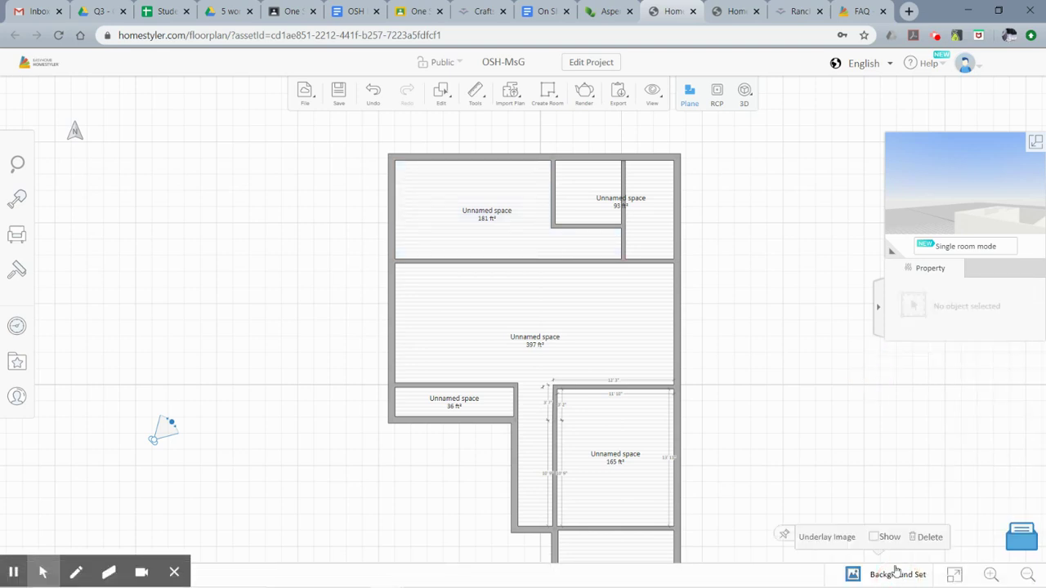
left_click(874, 537)
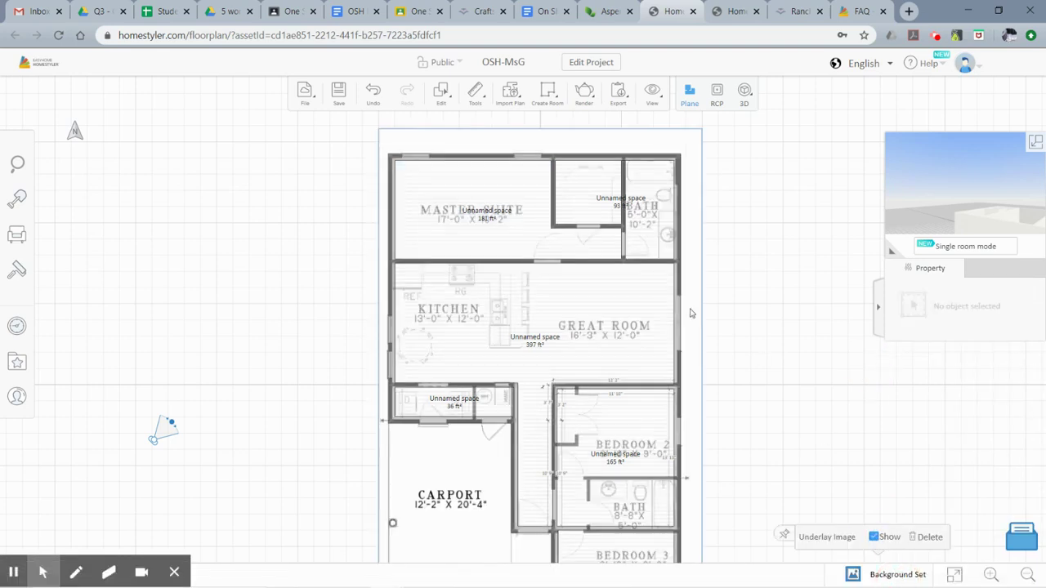
- Set the Master Suite's room type to Master Bedroom and the Great Room's to Kitchen
left_click(495, 221)
left_click(944, 296)
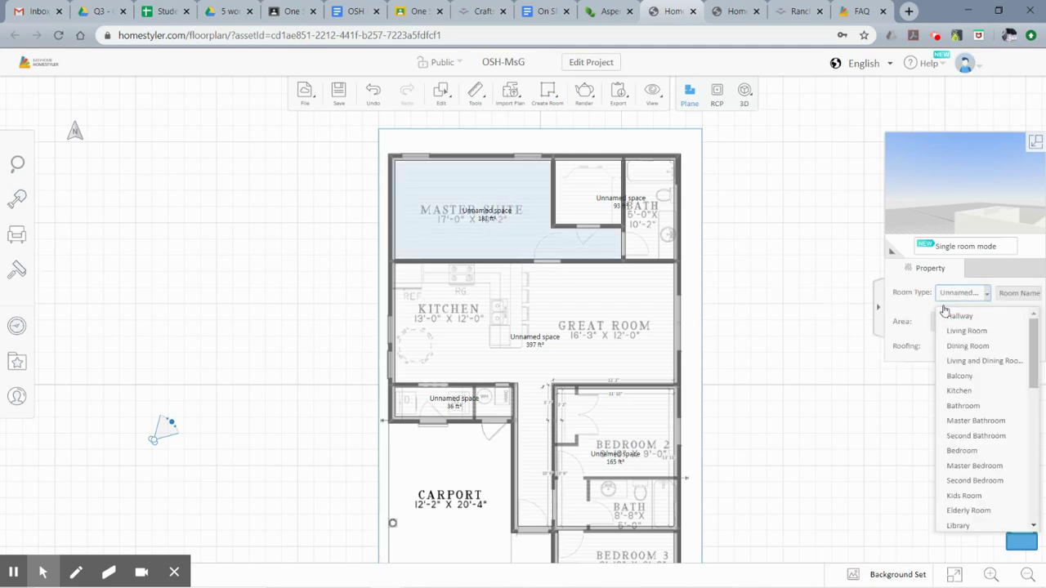
left_click(975, 466)
left_click(539, 345)
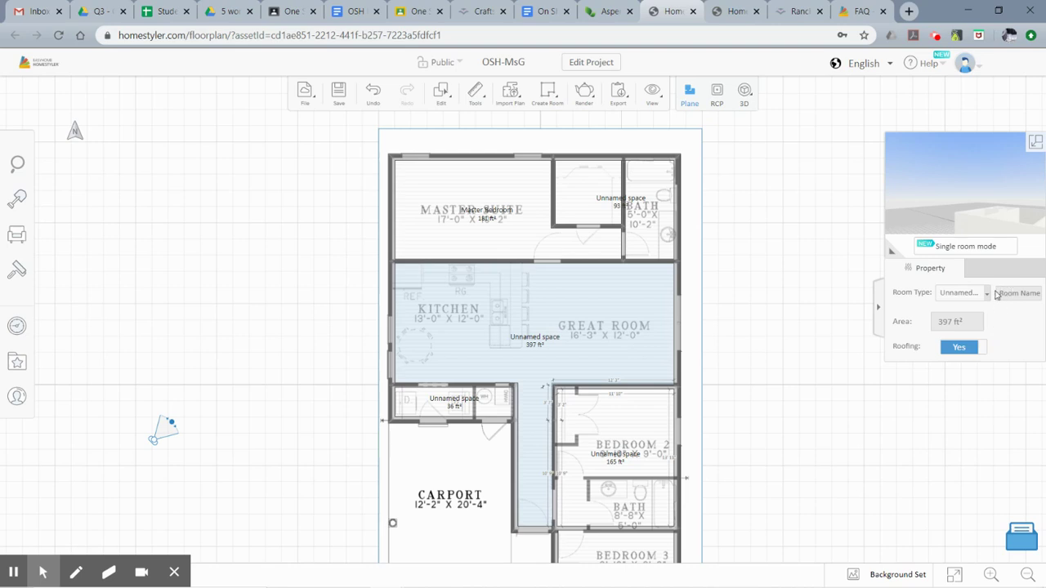
left_click(986, 293)
left_click(993, 392)
- Set the 36 ft² space beside the carport to the Hallway room type
left_click(455, 405)
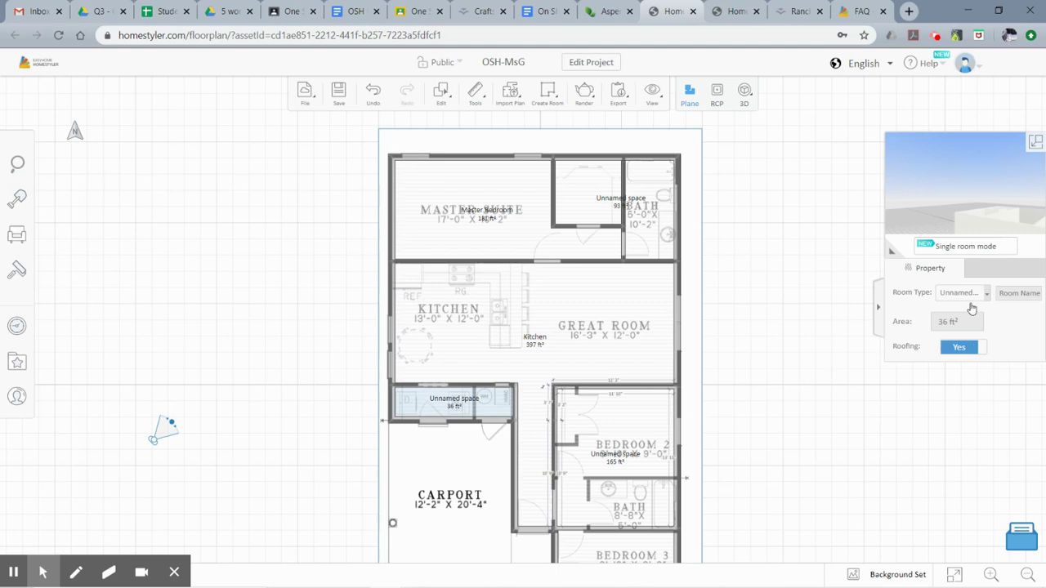
left_click(986, 293)
scroll(973, 489, "down", 5)
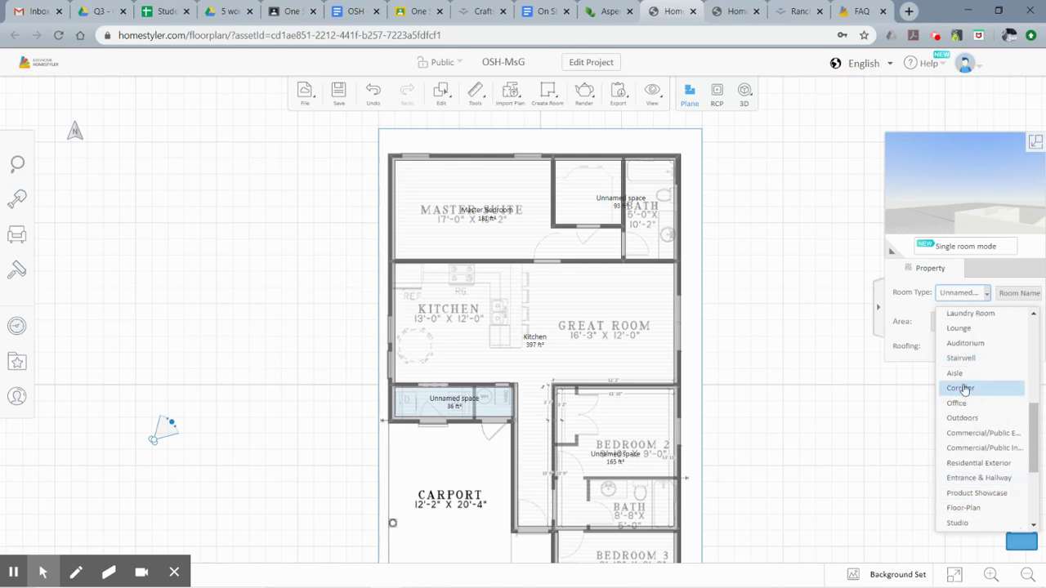
scroll(965, 388, "up", 5)
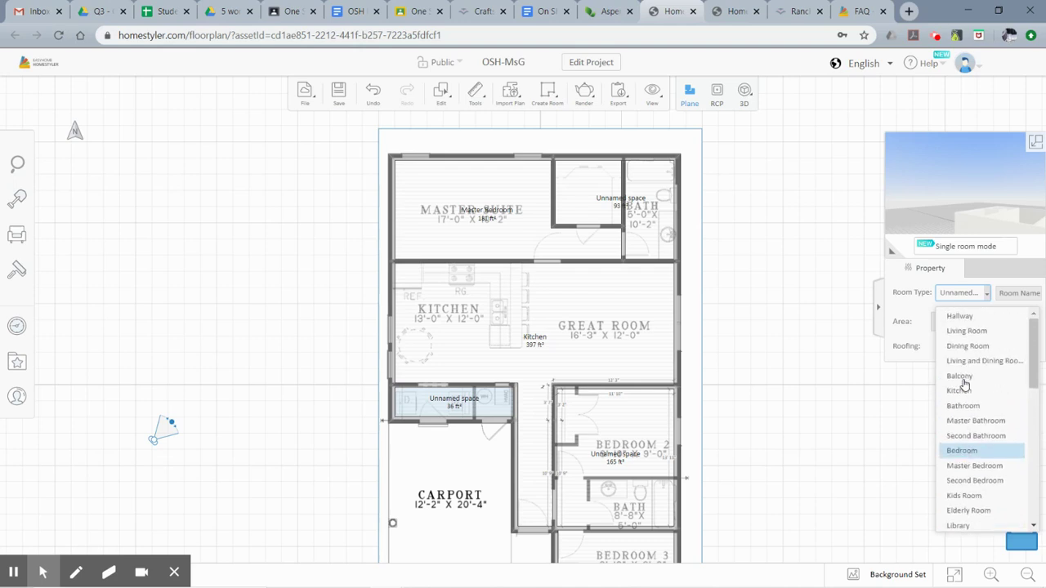
left_click(959, 315)
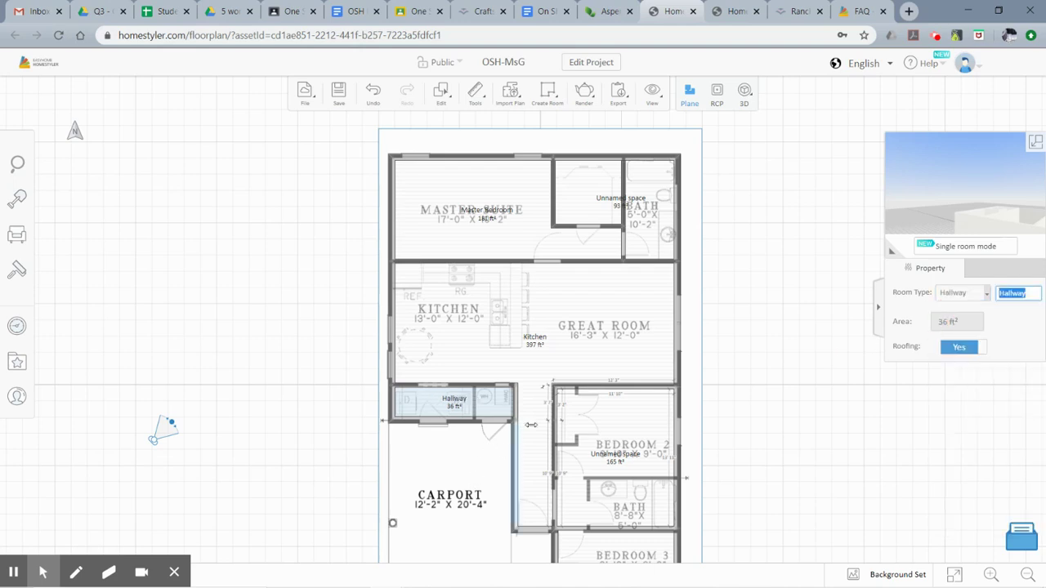
left_click(633, 461)
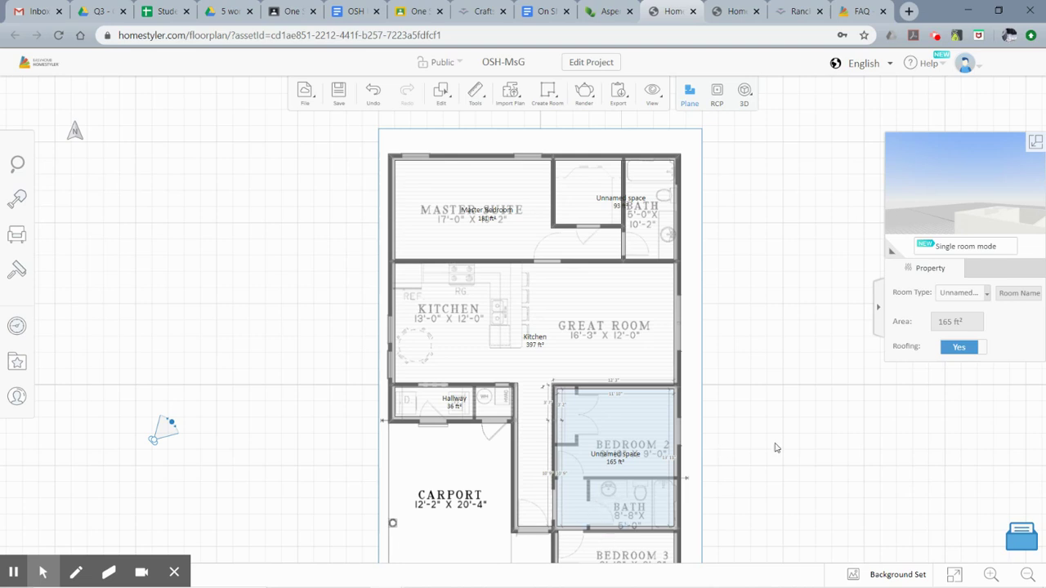
- Turn off the Underlay Image display and move the 3D camera into the plan
left_click(755, 502)
mouse_move(868, 562)
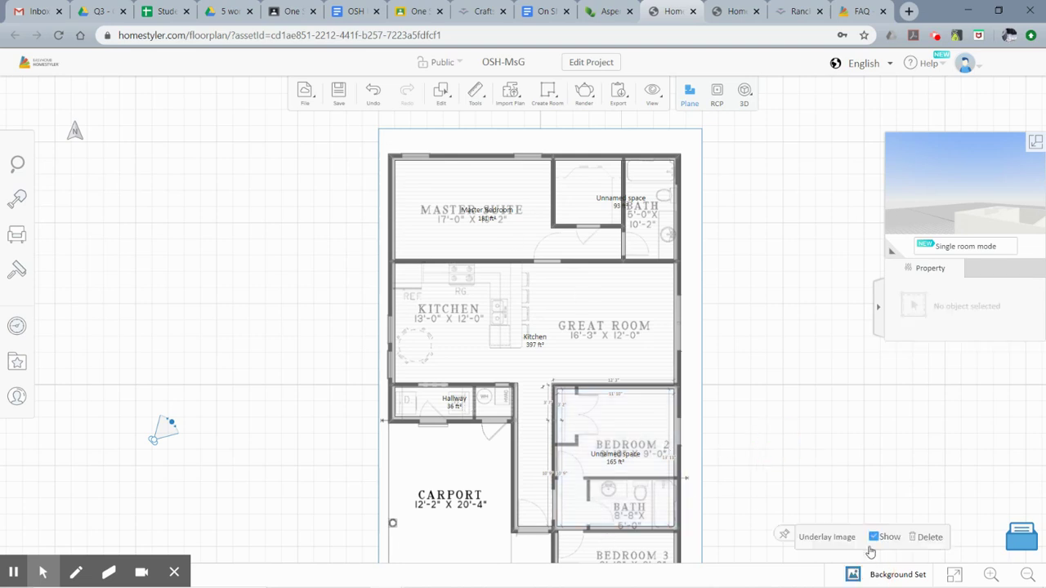
left_click(874, 537)
scroll(756, 327, "down", 1)
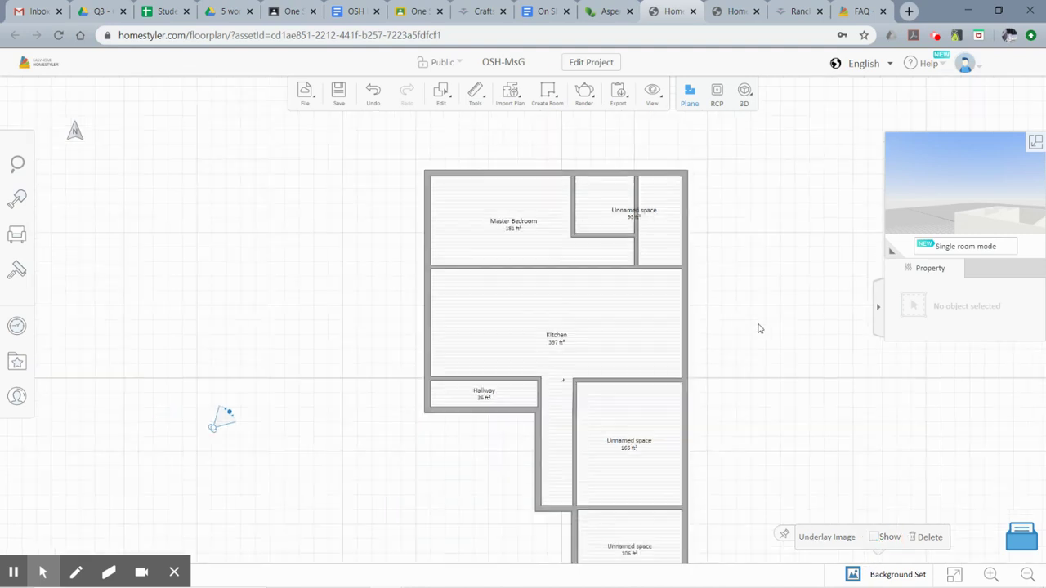
left_click_drag(763, 351, 738, 305)
scroll(738, 306, "down", 1)
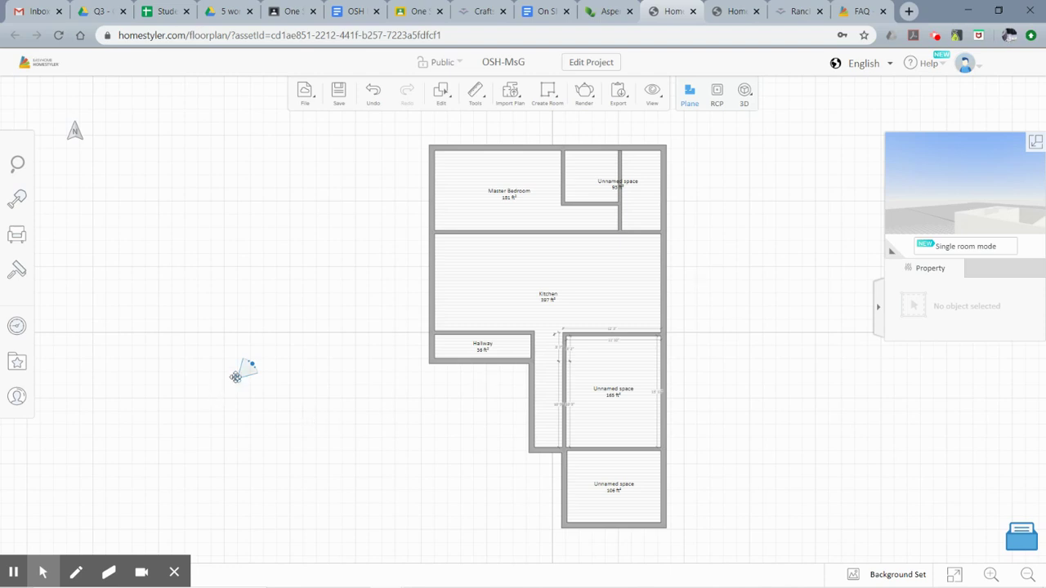
mouse_move(237, 376)
left_mouse_down()
mouse_move(341, 371)
mouse_move(386, 407)
left_mouse_up()
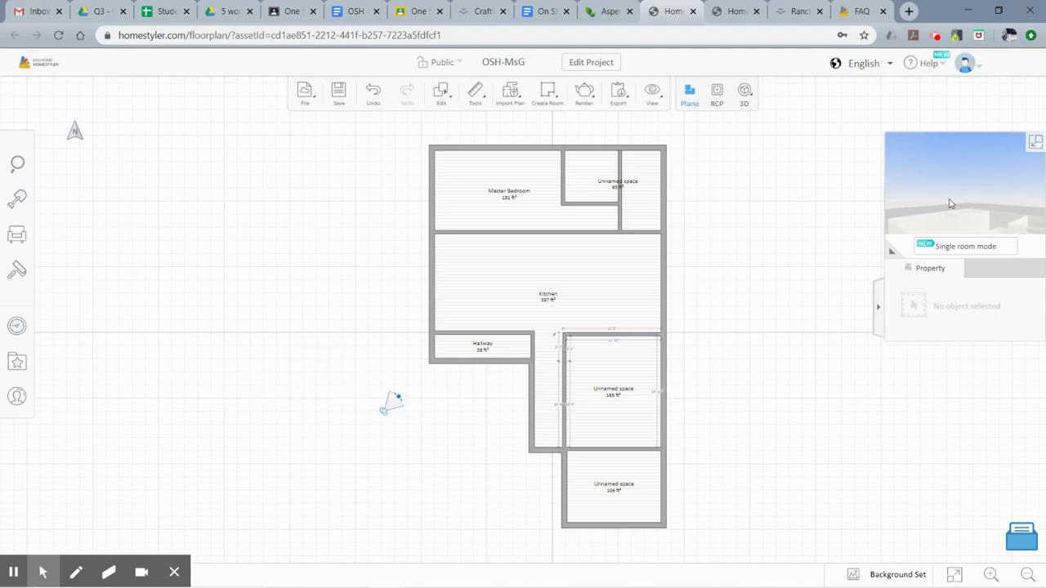
mouse_move(950, 203)
left_mouse_down()
mouse_move(966, 221)
mouse_move(948, 197)
mouse_move(948, 207)
mouse_move(930, 154)
mouse_move(950, 177)
mouse_move(932, 189)
mouse_move(948, 187)
left_mouse_up()
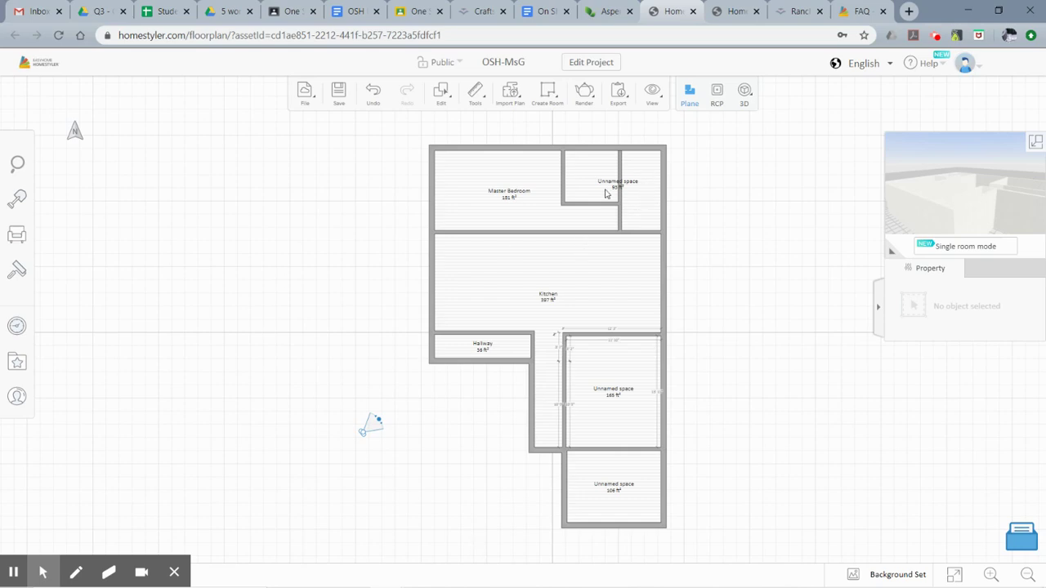
- Nudge the wall between the unnamed space and the bath slightly right to align with the bath
left_click(646, 212)
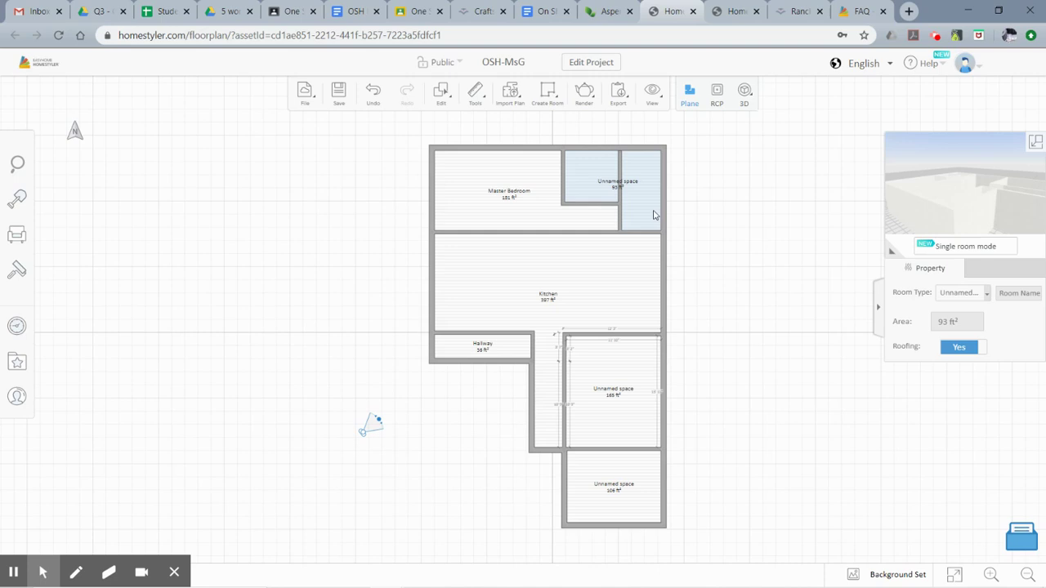
left_click(809, 261)
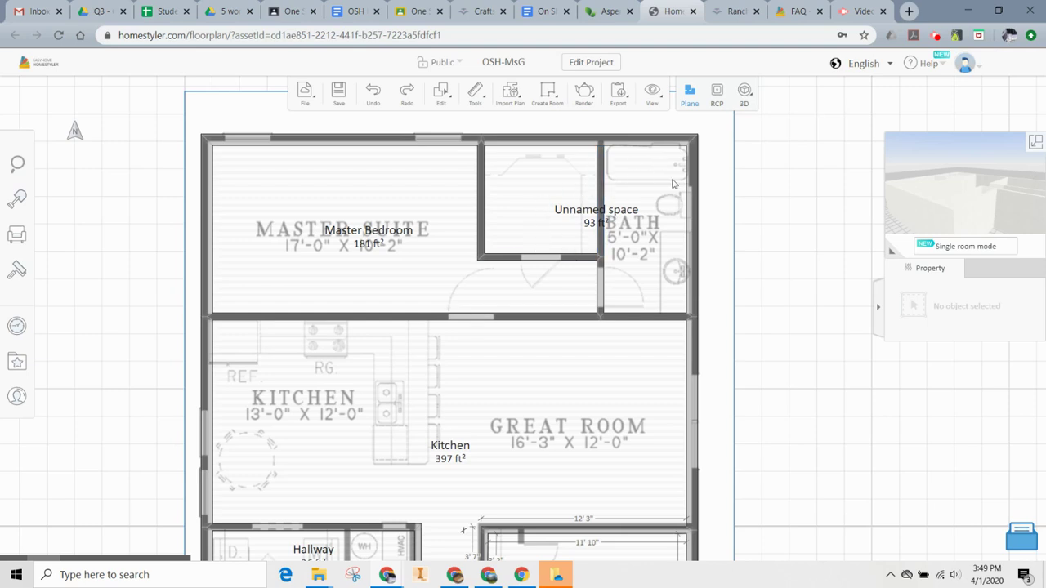
left_click(600, 198)
key("Escape")
left_click_drag(599, 200, 602, 196)
key("Escape")
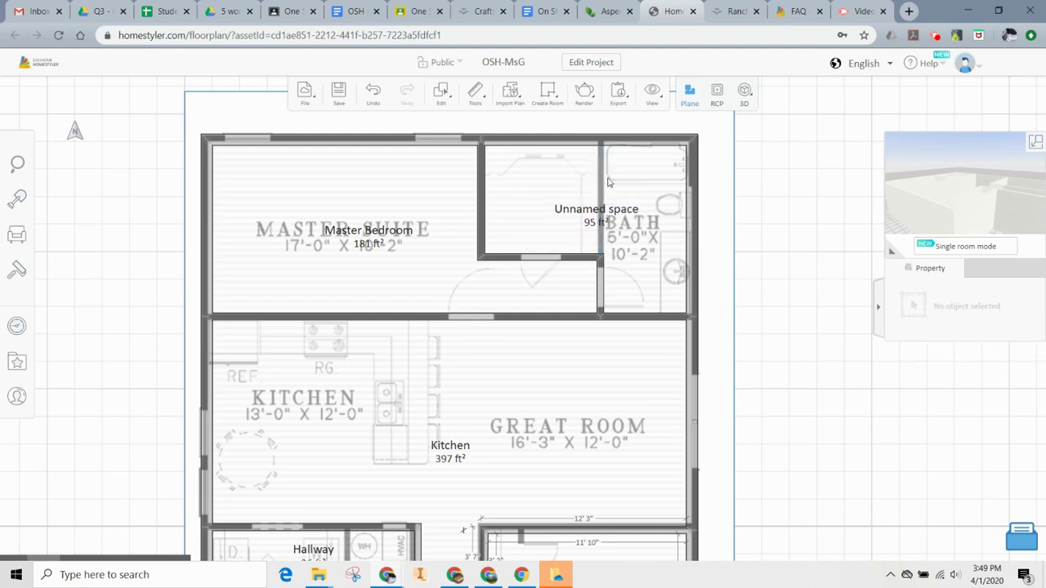
- Draw a vertical wall up to the top wall, splitting the space into 43 ft² and 49 ft² rooms
mouse_move(548, 94)
left_click(550, 121)
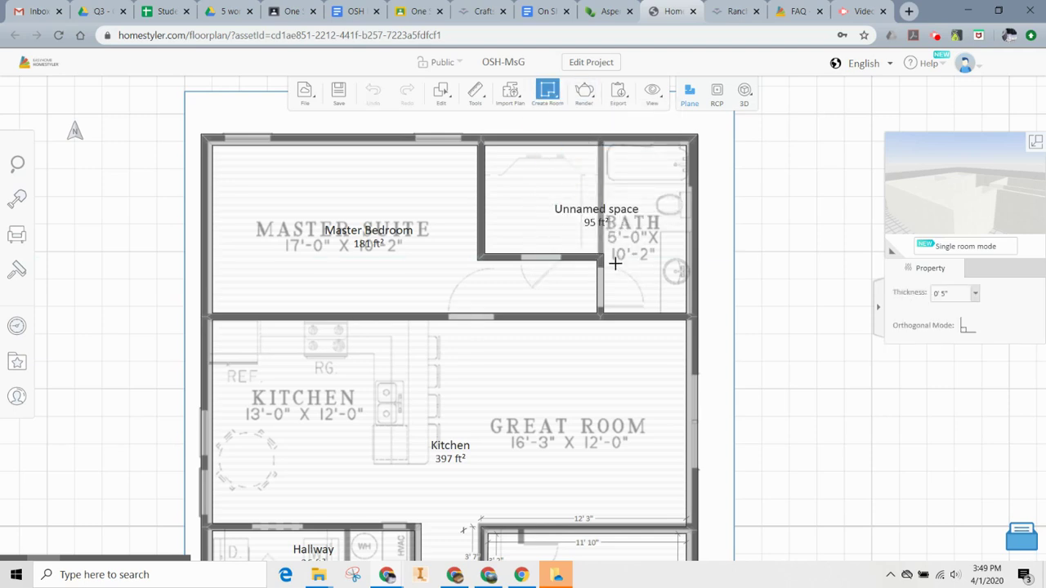
left_click(600, 256)
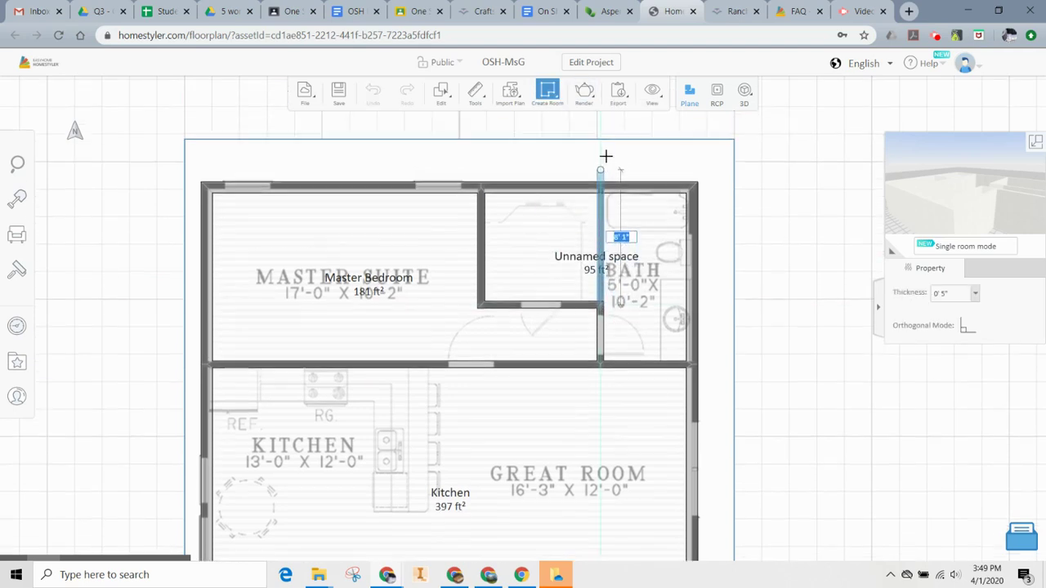
left_click(603, 191)
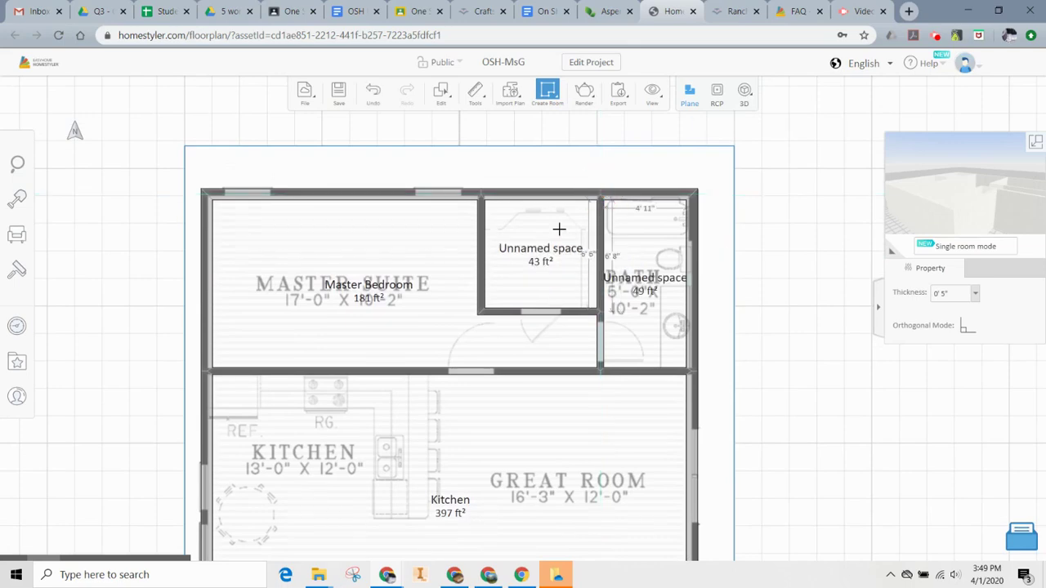
key("Escape")
- Set the 49 ft² room's type to Master Bathroom
left_click(645, 287)
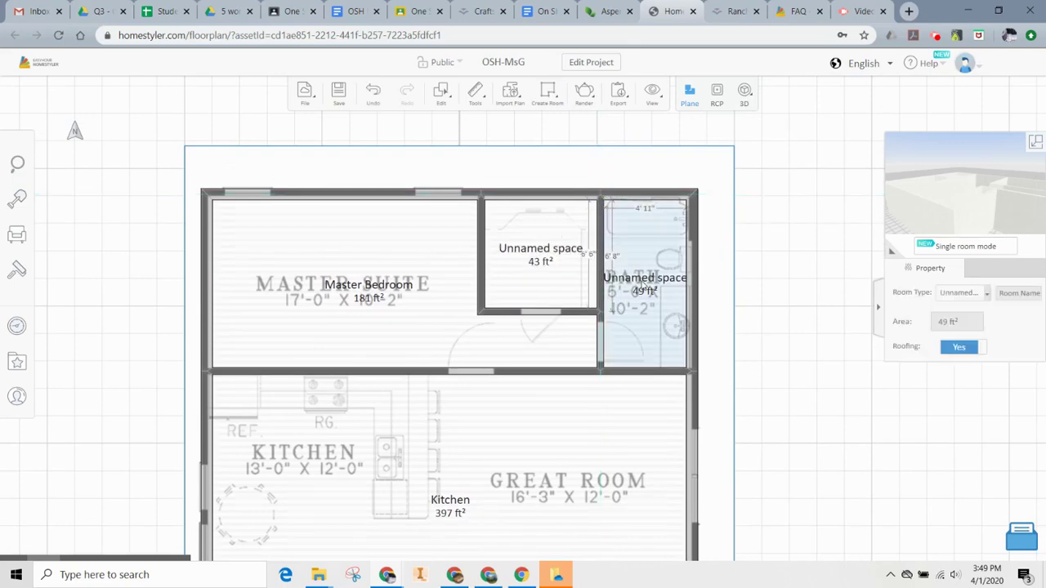
left_click(961, 295)
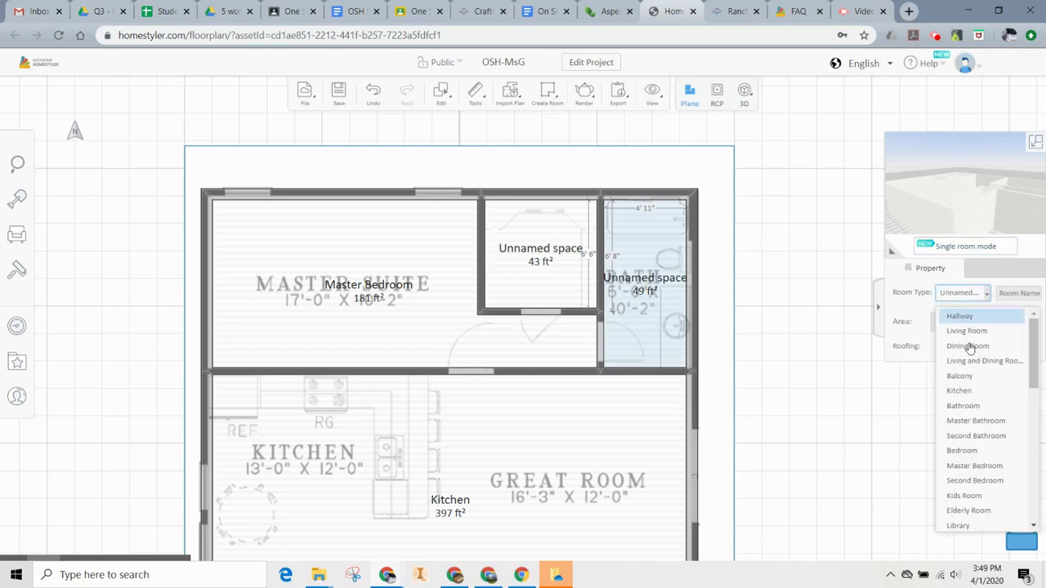
left_click(965, 420)
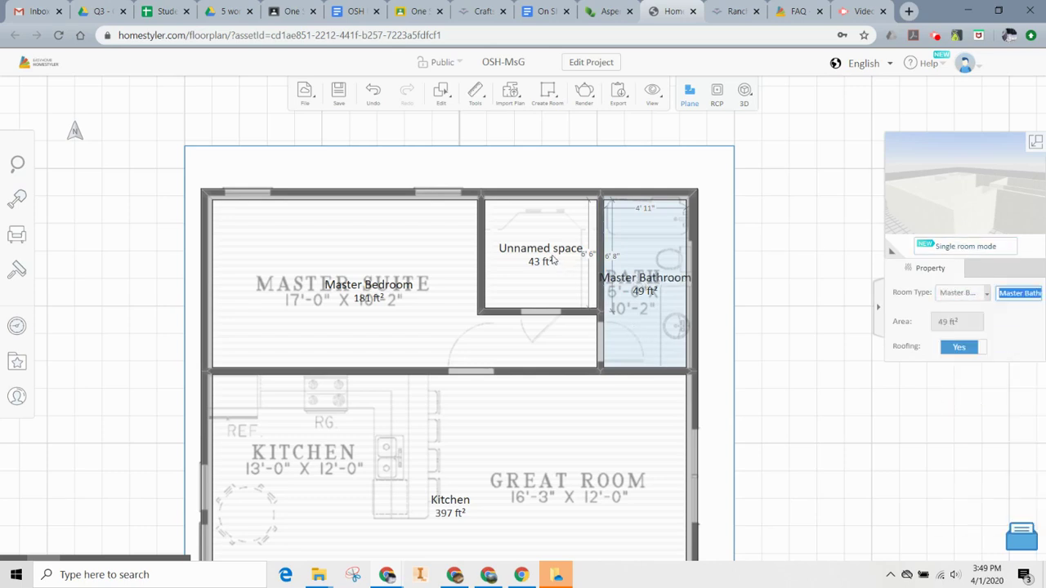
- Make the 43 ft² room an Other Room named Closet
left_click(553, 260)
left_click(986, 294)
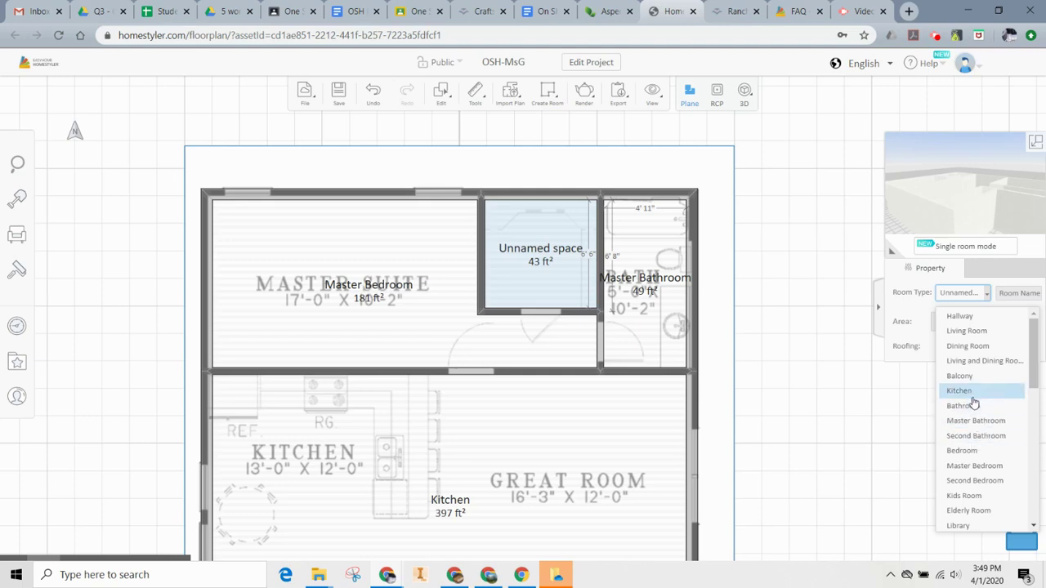
scroll(971, 400, "down", 5)
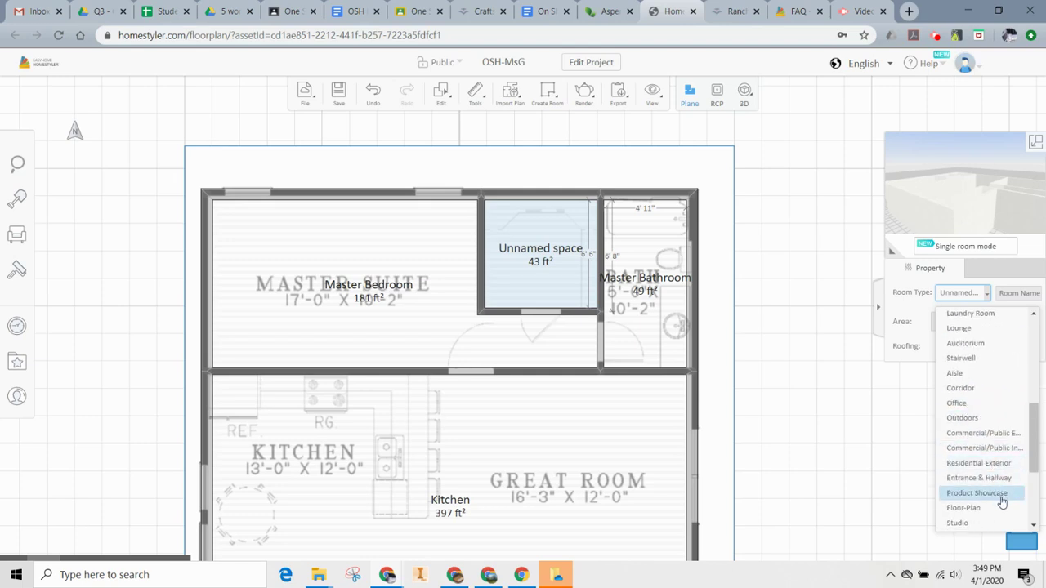
scroll(1002, 499, "down", 3)
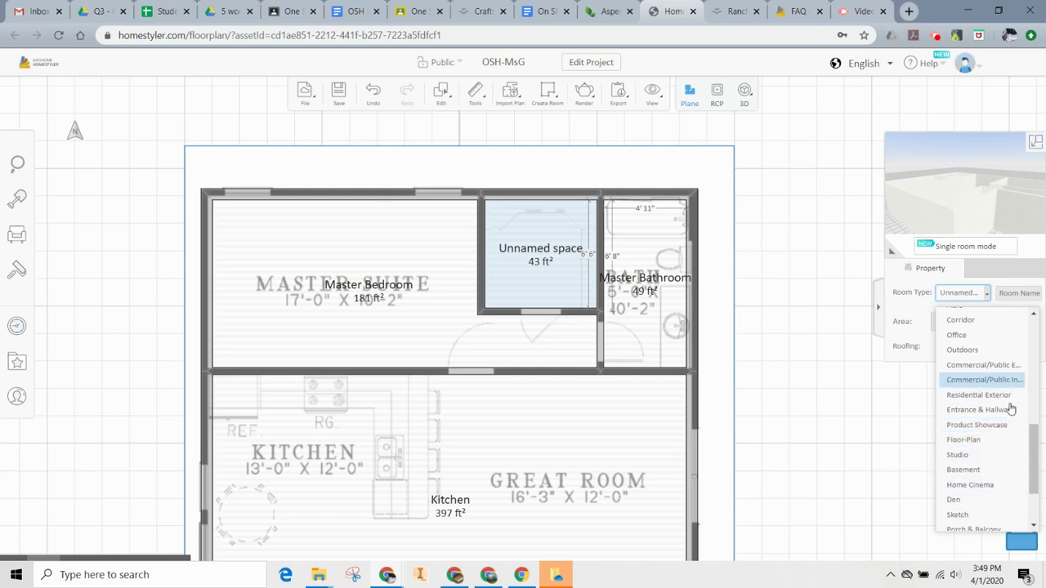
scroll(993, 442, "down", 3)
scroll(985, 478, "up", 6)
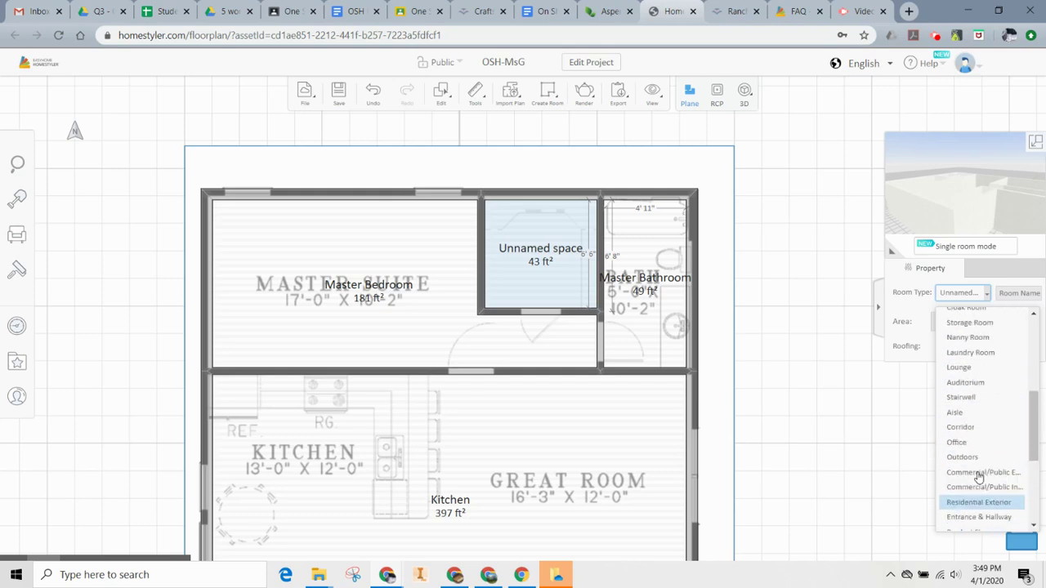
scroll(977, 486, "down", 6)
left_click(972, 525)
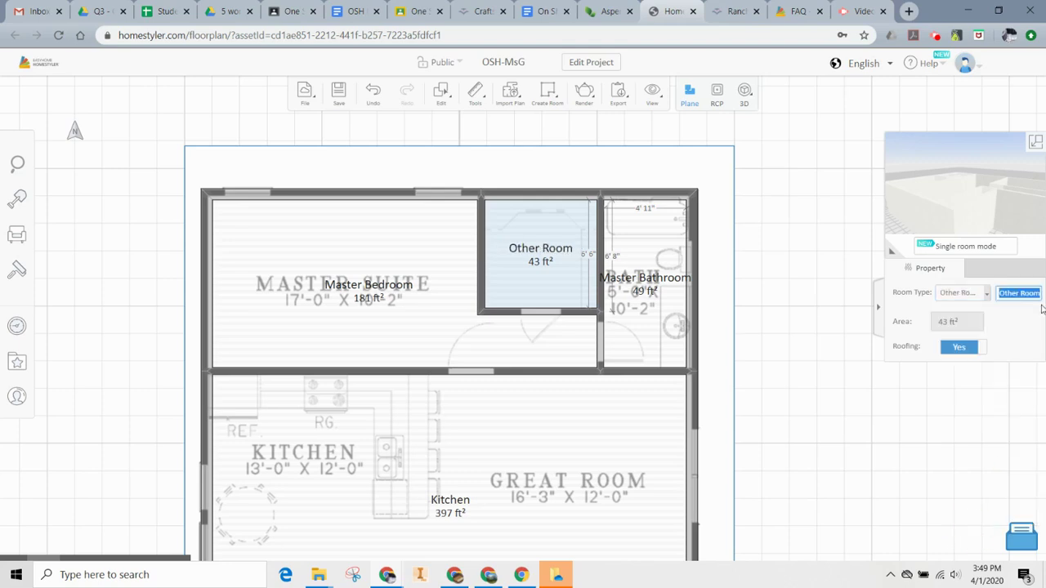
type("Closet")
left_click(1014, 335)
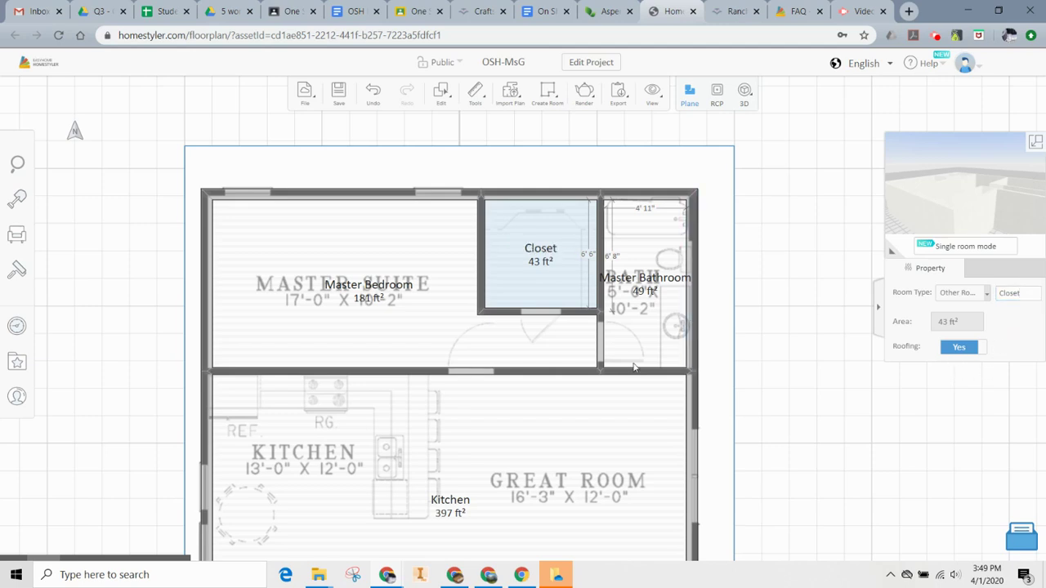
scroll(634, 367, "down", 1)
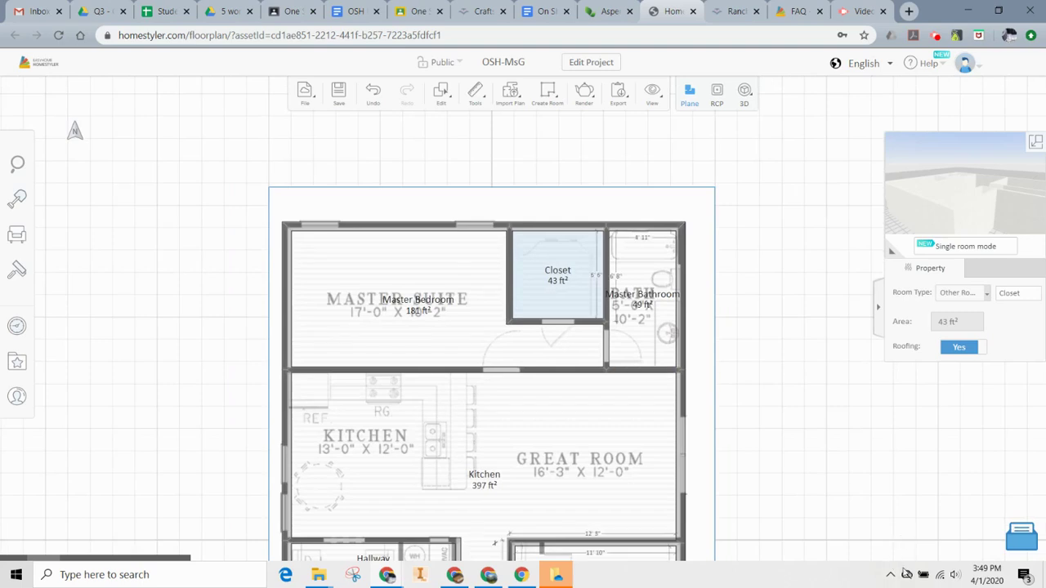